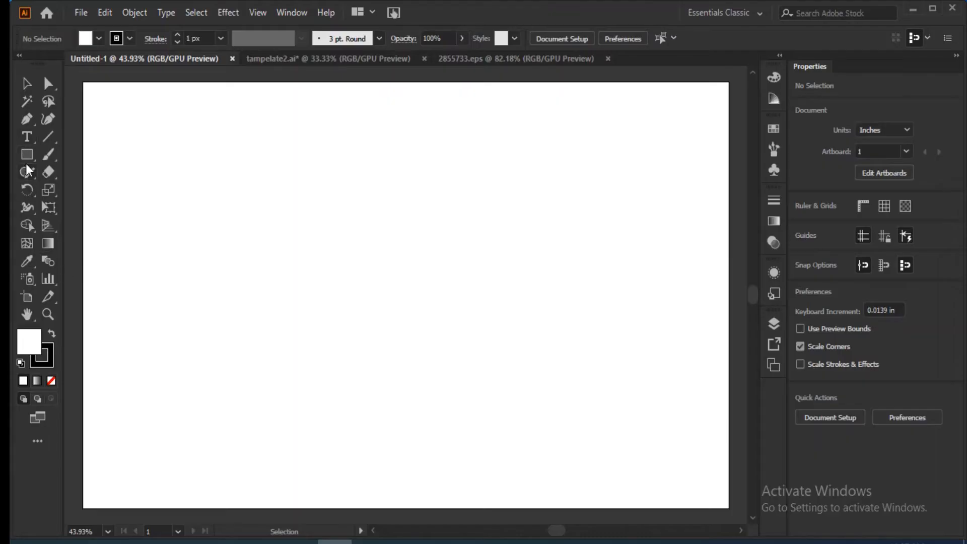
Draw an upright rectangle about 4.3 in wide and 8.5 in high in the middle of the artboard.
{"action": "left_click", "coordinate": [27, 154]}
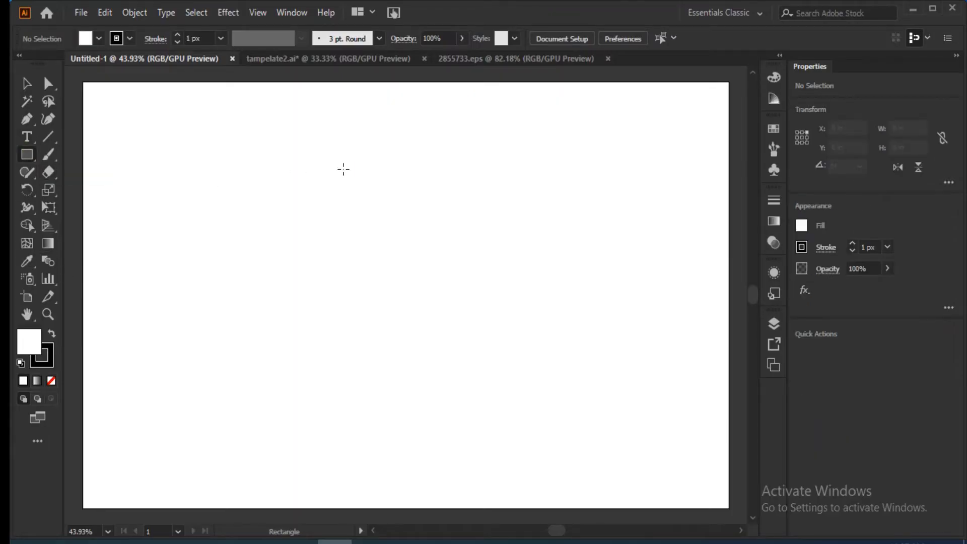
{"action": "left_click_drag", "start_coordinate": [356, 118], "coordinate": [512, 442]}
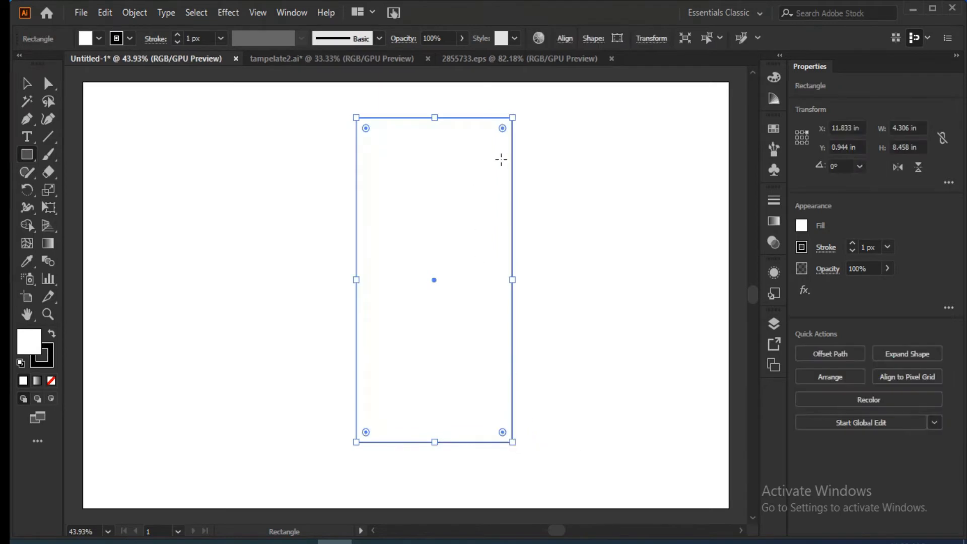
{"action": "left_click", "coordinate": [27, 83]}
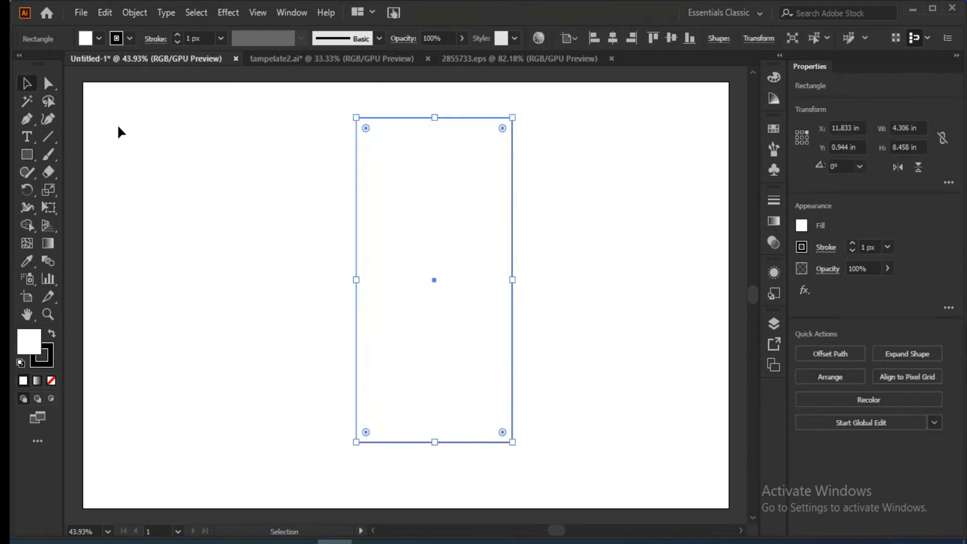
Draw a closed Pen shape whose curve sweeps from the rectangle's upper-right corner past its left edge and whose body extends beyond the rectangle.
{"action": "left_click", "coordinate": [27, 121]}
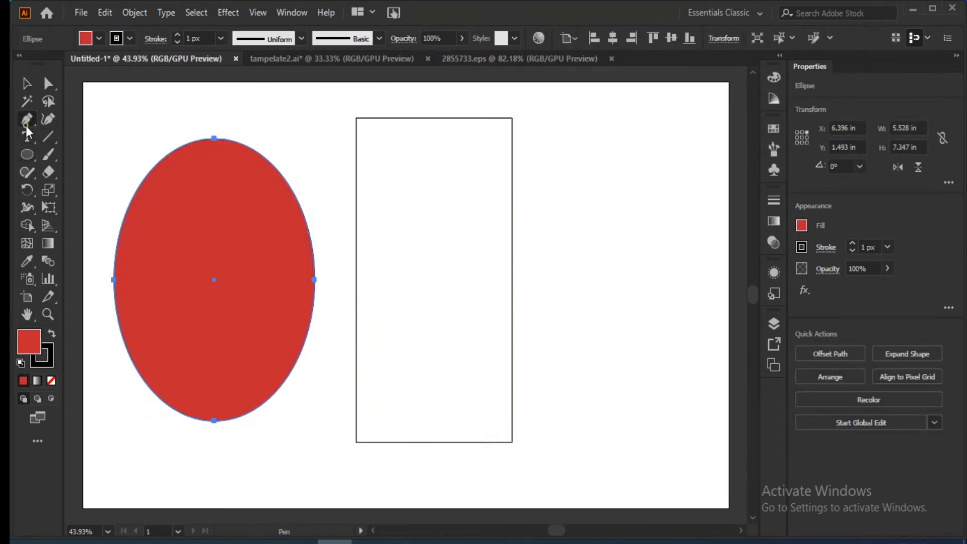
{"action": "left_click", "coordinate": [512, 114]}
{"action": "left_click_drag", "start_coordinate": [344, 354], "coordinate": [173, 423]}
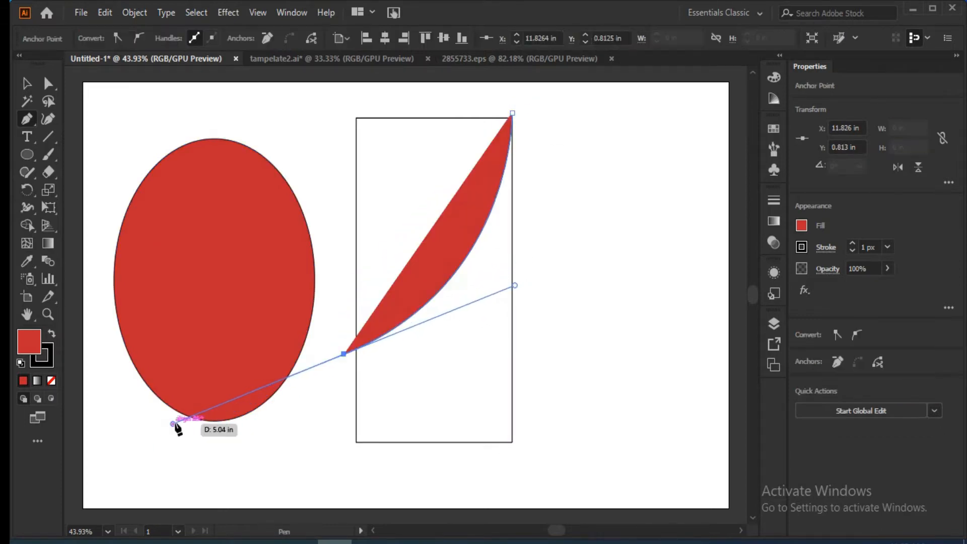
{"action": "left_click_drag", "start_coordinate": [396, 468], "coordinate": [597, 302]}
{"action": "left_click", "coordinate": [596, 286]}
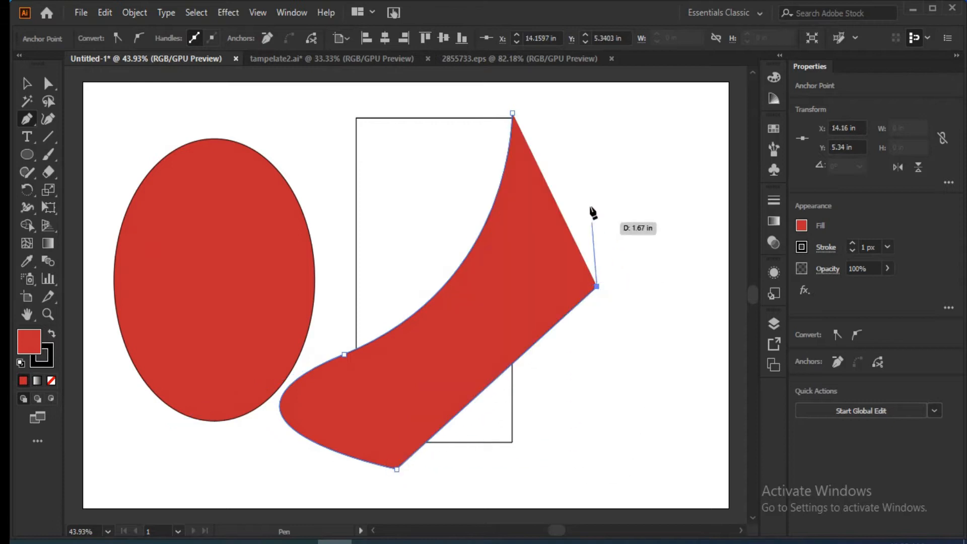
{"action": "left_click", "coordinate": [512, 113]}
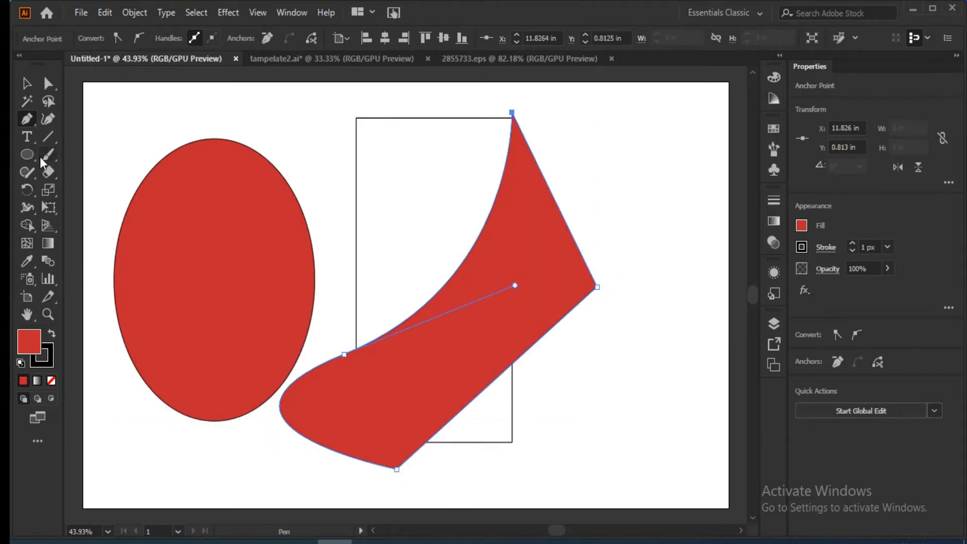
Fan out rotated copies of the curved shape about the point where it crosses the rectangle's left edge, undoing the oversized rotation.
{"action": "left_click", "coordinate": [27, 191]}
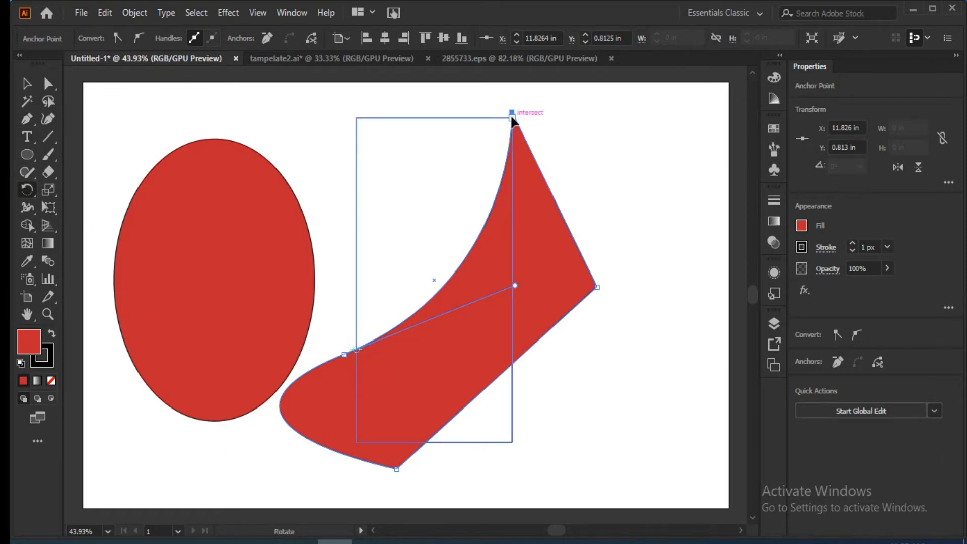
{"action": "left_click_drag", "start_coordinate": [513, 114], "coordinate": [611, 420]}
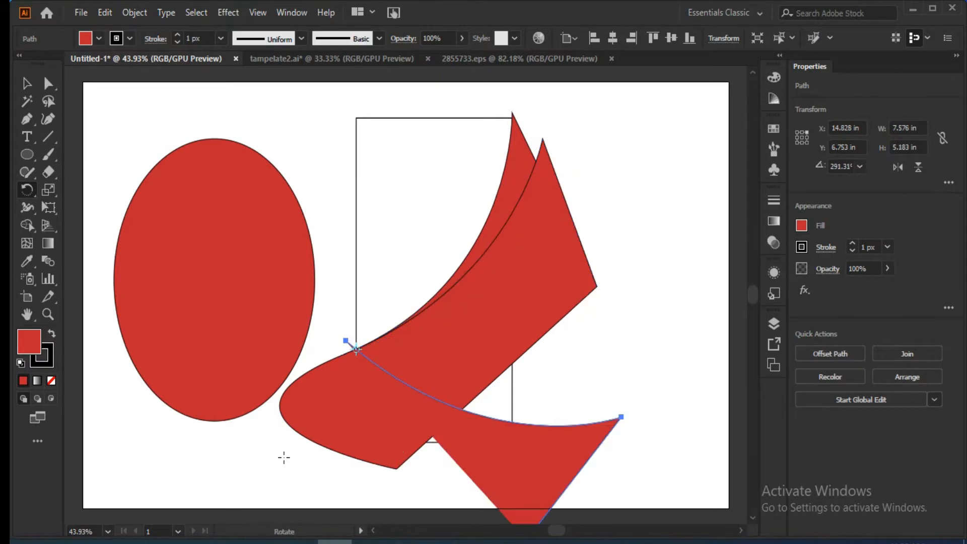
{"action": "key", "text": "ctrl+z"}
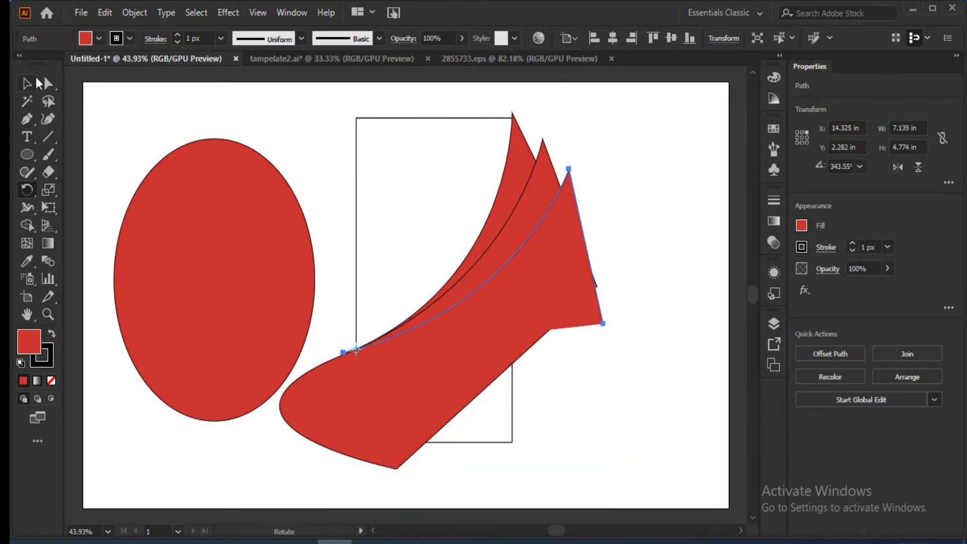
Fill the front rotated shape with light orange and the middle one with bright red.
{"action": "left_click", "coordinate": [99, 38]}
{"action": "left_click", "coordinate": [19, 76]}
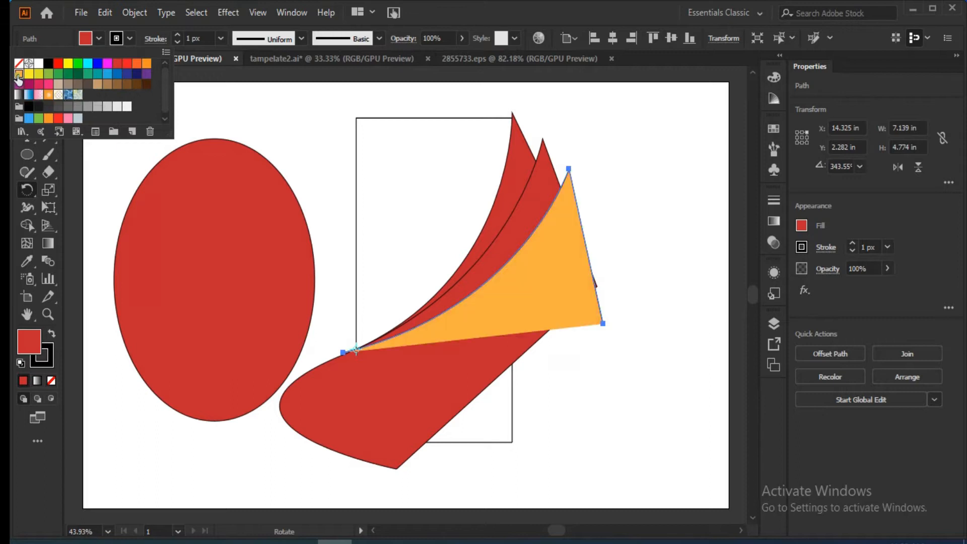
{"action": "left_click", "coordinate": [526, 241]}
{"action": "left_click", "coordinate": [524, 212]}
{"action": "key", "text": "v"}
{"action": "left_click", "coordinate": [550, 203]}
{"action": "left_click", "coordinate": [99, 38]}
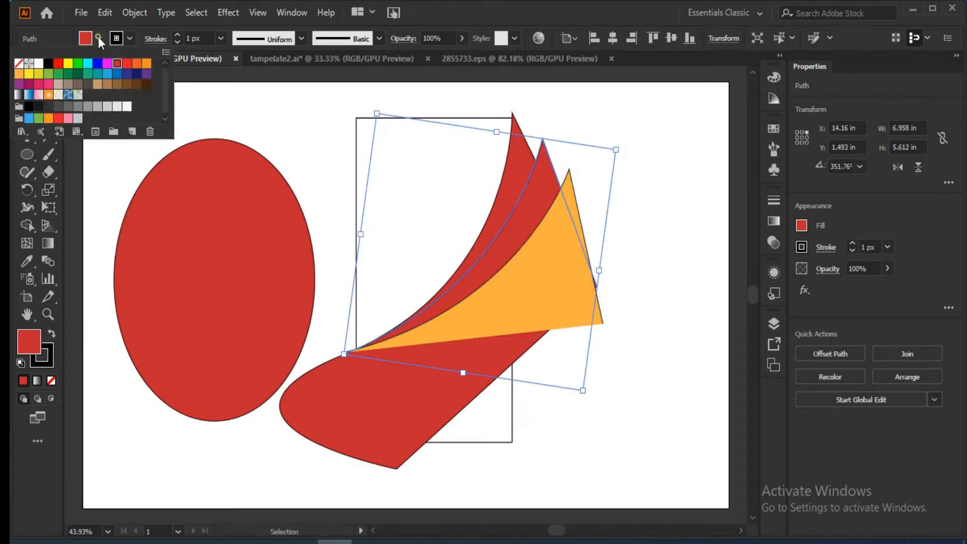
{"action": "left_click", "coordinate": [126, 64]}
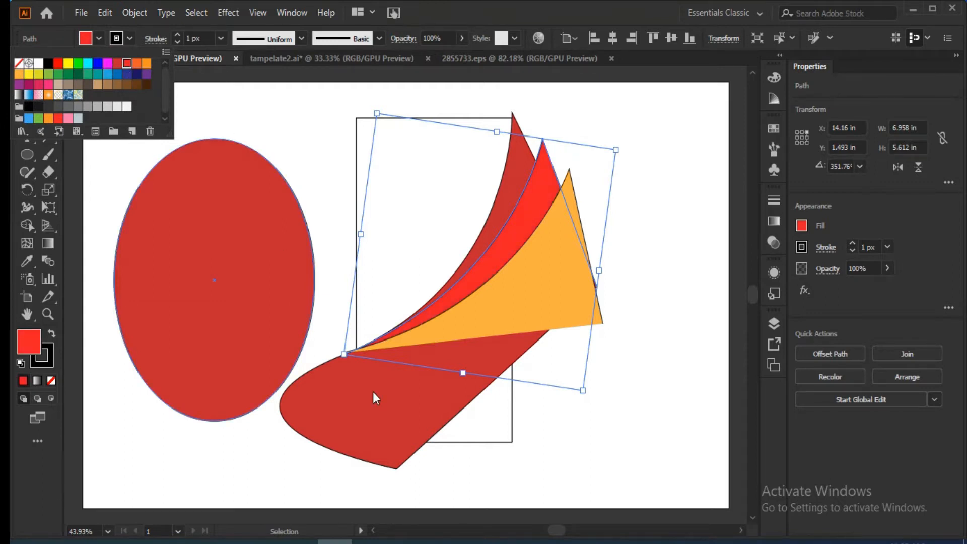
{"action": "left_click", "coordinate": [640, 261]}
Add two more rotated copies of the orange shape, pivoting about its pointed left end.
{"action": "left_click_drag", "start_coordinate": [617, 105], "coordinate": [339, 458]}
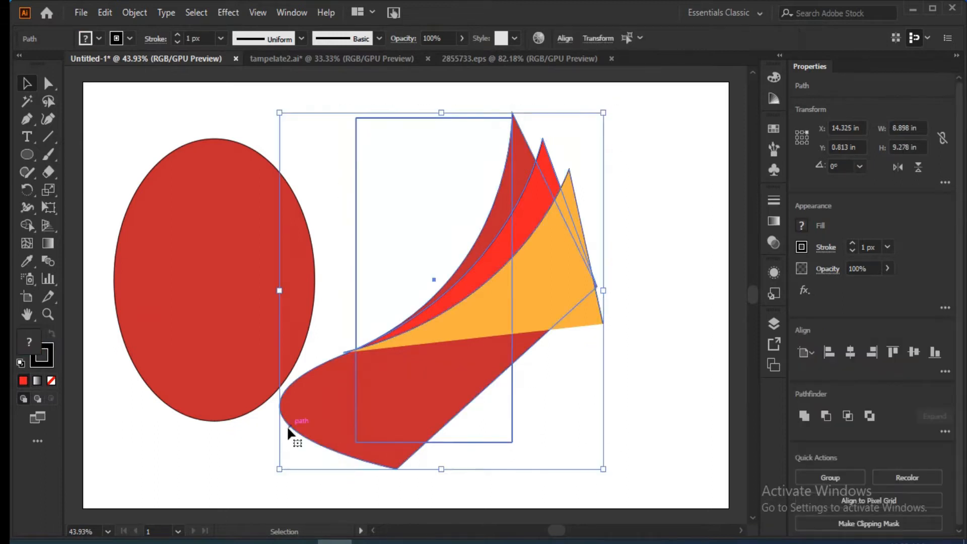
{"action": "left_click", "coordinate": [645, 252]}
{"action": "left_click", "coordinate": [550, 292]}
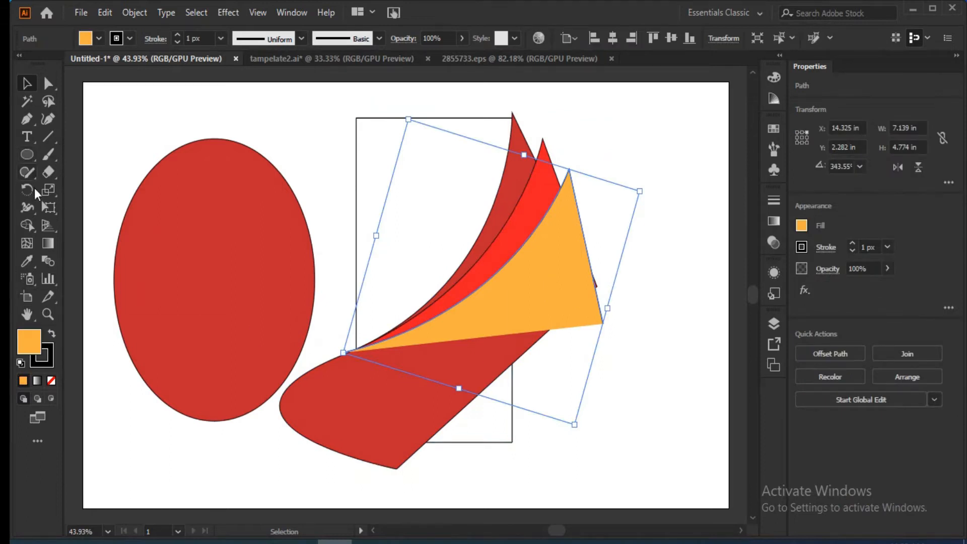
{"action": "left_click", "coordinate": [28, 207]}
{"action": "left_click", "coordinate": [31, 190]}
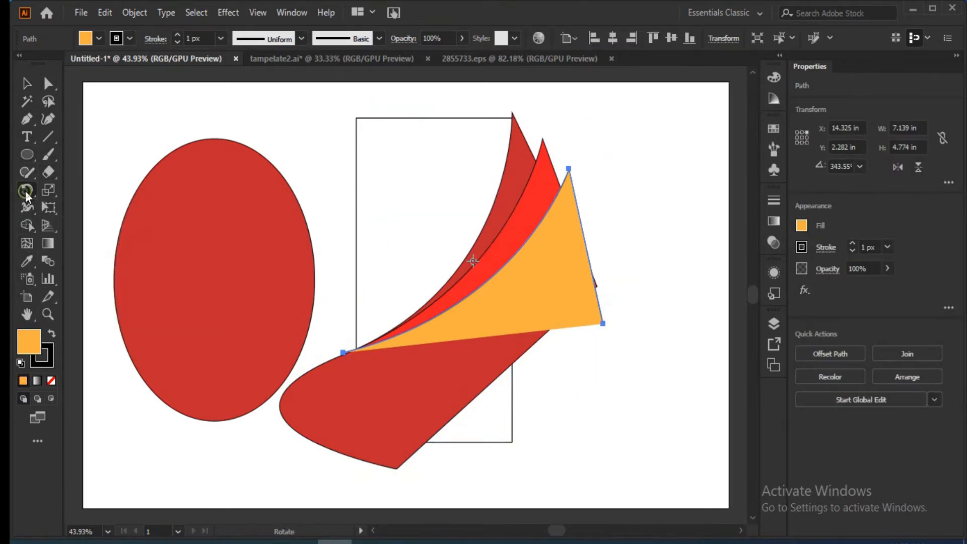
{"action": "left_click", "coordinate": [344, 352]}
{"action": "left_click_drag", "start_coordinate": [568, 172], "coordinate": [603, 241]}
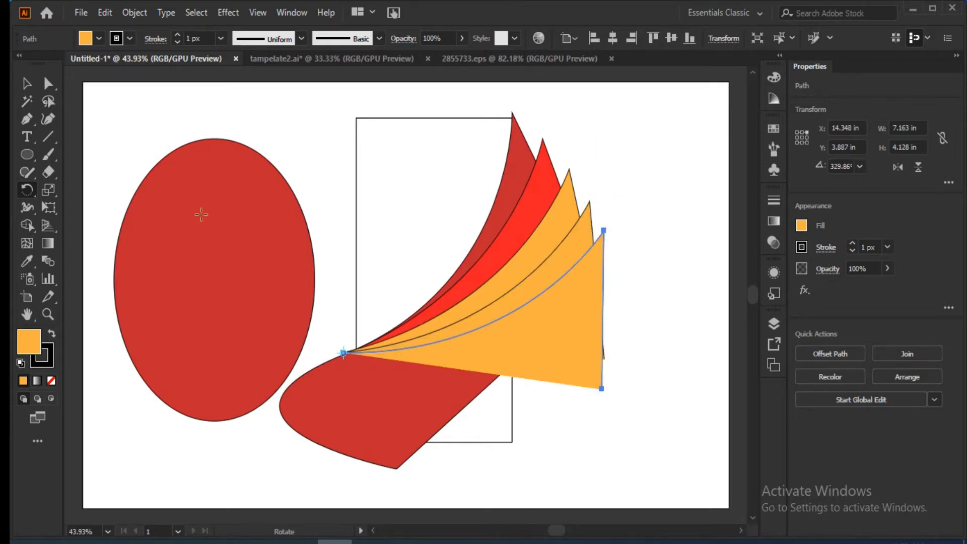
Merge the regions below the lowest curve inside the rectangle into one area with the Shape Builder.
{"action": "key", "text": "ctrl+a"}
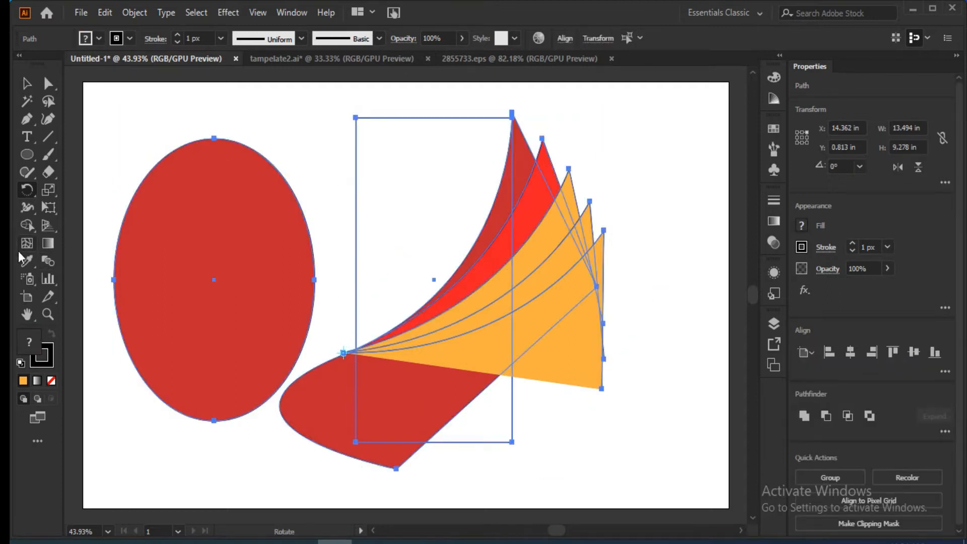
{"action": "left_click", "coordinate": [27, 227]}
{"action": "mouse_move", "coordinate": [487, 421]}
{"action": "left_mouse_down"}
{"action": "mouse_move", "coordinate": [485, 352]}
{"action": "mouse_move", "coordinate": [502, 334]}
{"action": "left_mouse_up"}
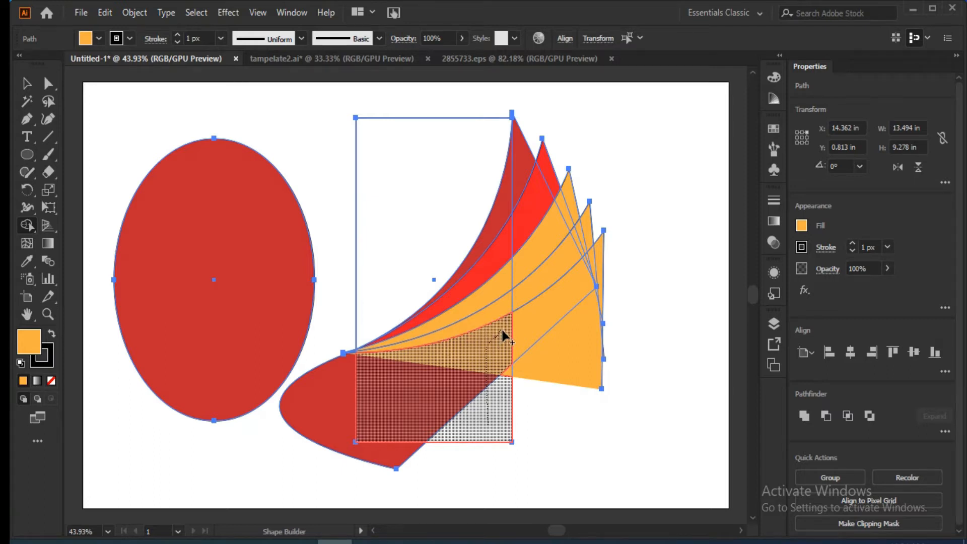
{"action": "left_click_drag", "start_coordinate": [501, 334], "coordinate": [502, 336]}
Remove the pieces of the fanned shapes that stick out past the rectangle's right edge with the Shape Builder.
{"action": "left_click_drag", "start_coordinate": [550, 374], "coordinate": [528, 117]}
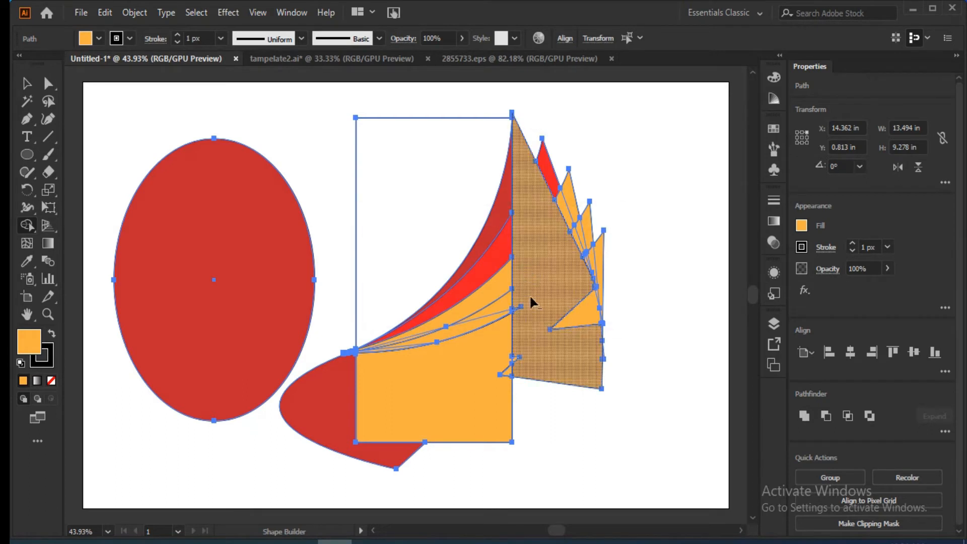
{"action": "left_click", "coordinate": [557, 175], "text": "alt"}
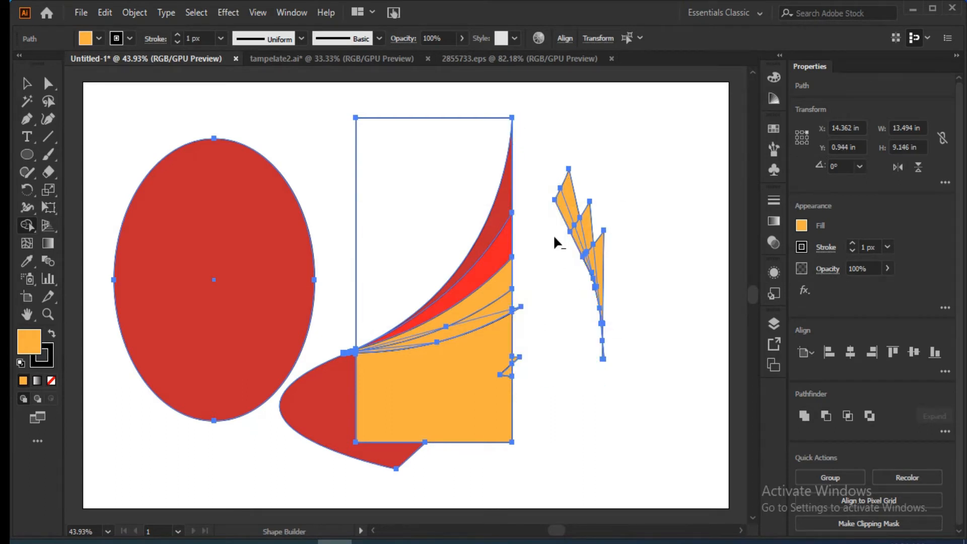
{"action": "left_click_drag", "start_coordinate": [554, 241], "coordinate": [590, 183]}
{"action": "left_click_drag", "start_coordinate": [532, 299], "coordinate": [600, 217]}
{"action": "left_click_drag", "start_coordinate": [544, 321], "coordinate": [619, 257]}
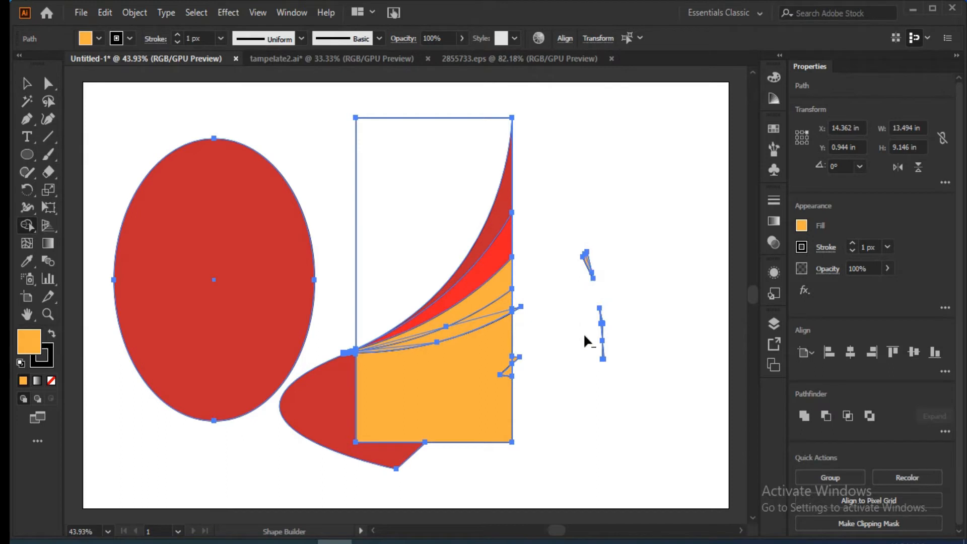
{"action": "left_click_drag", "start_coordinate": [587, 365], "coordinate": [607, 330]}
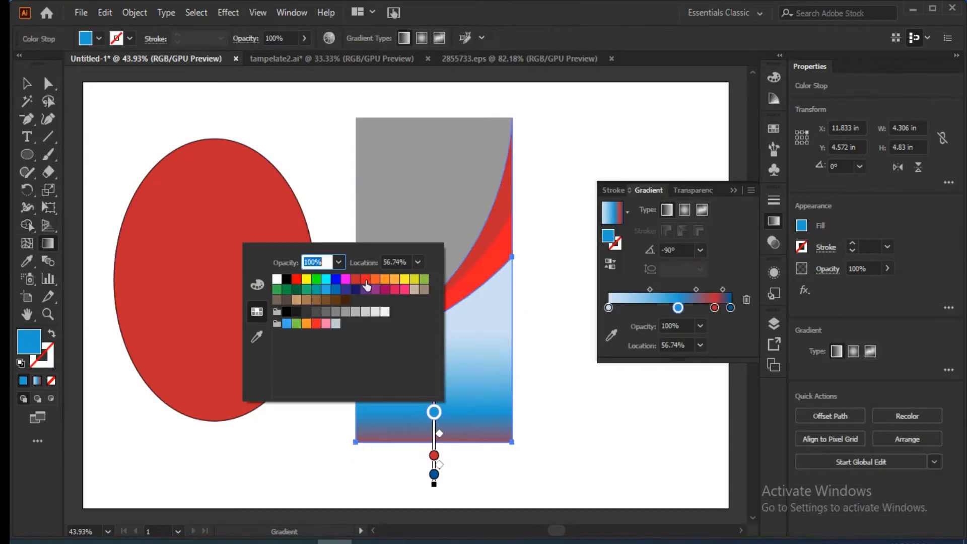
Color the lower panel's gradient stop at 56.74% bright red and its 0% stop very light gray.
{"action": "left_click", "coordinate": [365, 280]}
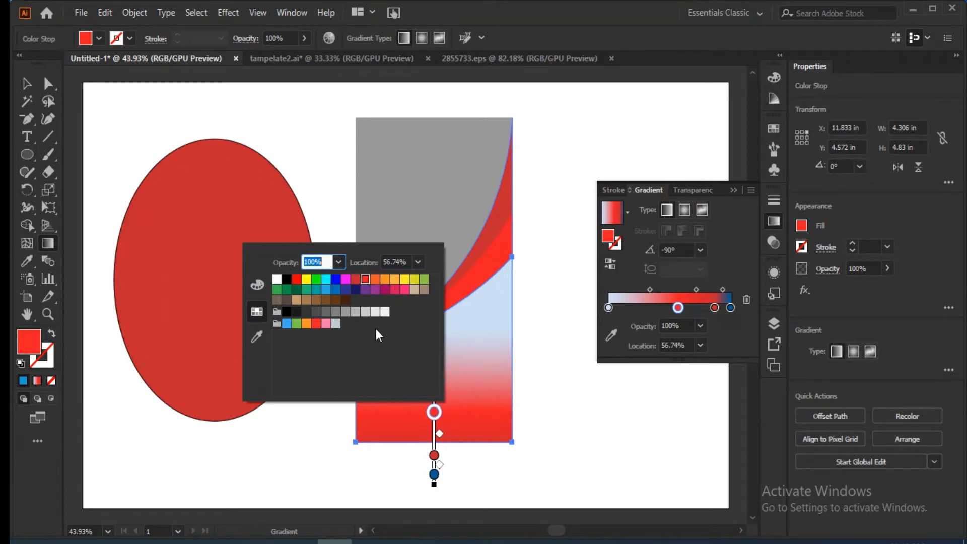
{"action": "double_click", "coordinate": [434, 329]}
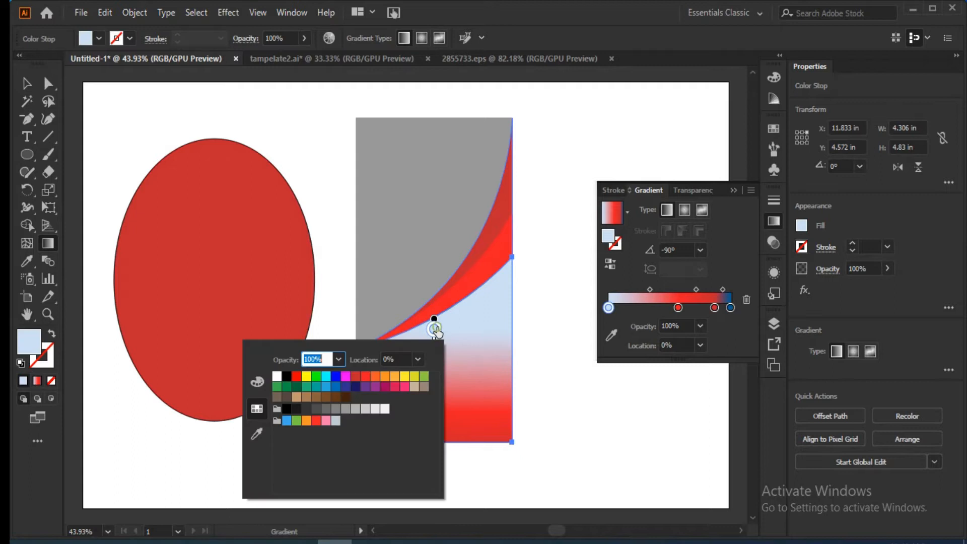
{"action": "left_click", "coordinate": [382, 409]}
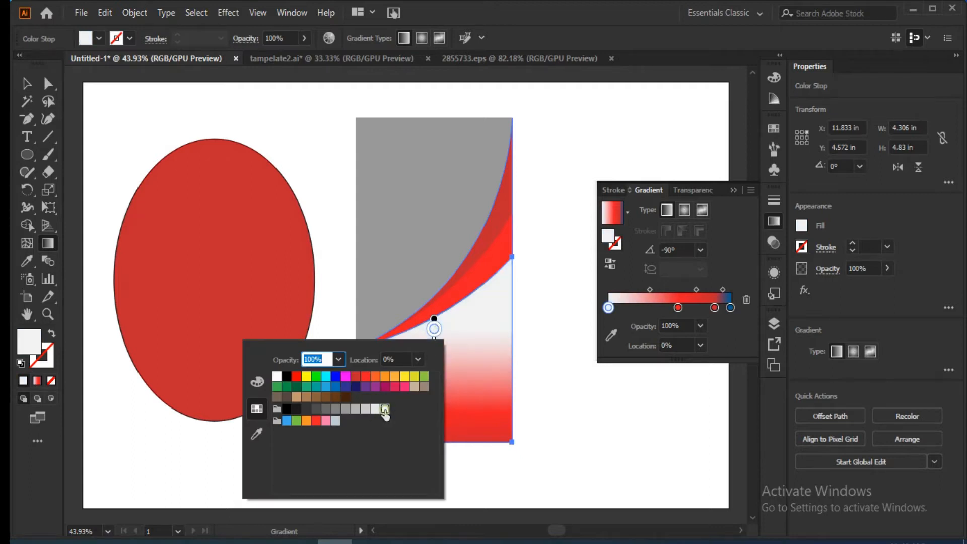
{"action": "left_click", "coordinate": [471, 330]}
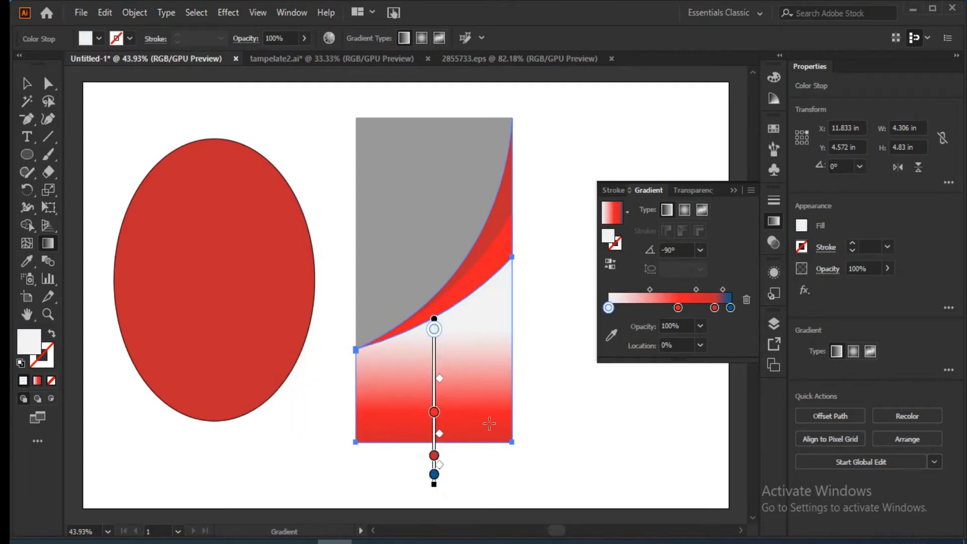
{"action": "left_click", "coordinate": [27, 83]}
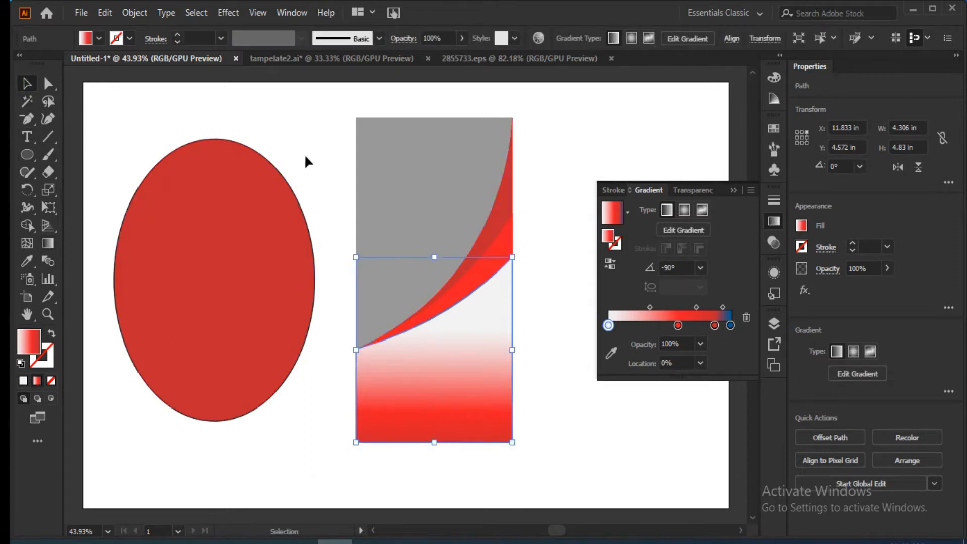
Remove the stroke from the two red crescent shapes over the banner.
{"action": "left_click", "coordinate": [442, 447]}
{"action": "left_click", "coordinate": [432, 222]}
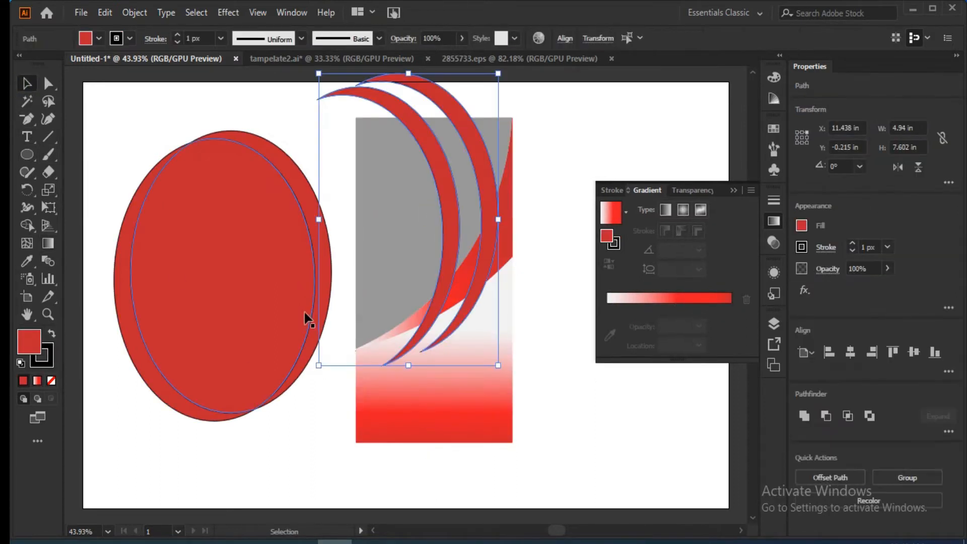
{"action": "left_click", "coordinate": [52, 360]}
{"action": "left_click", "coordinate": [52, 382]}
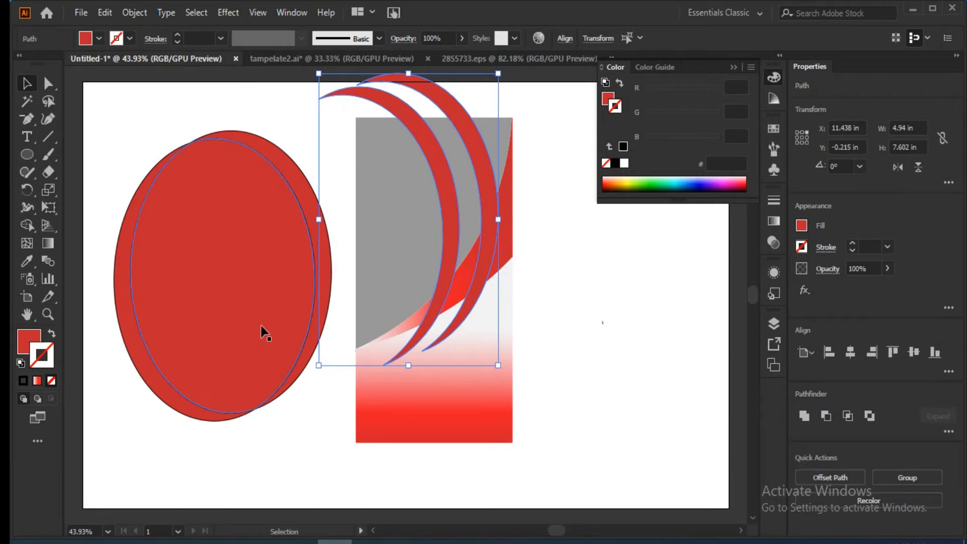
{"action": "key", "text": "a"}
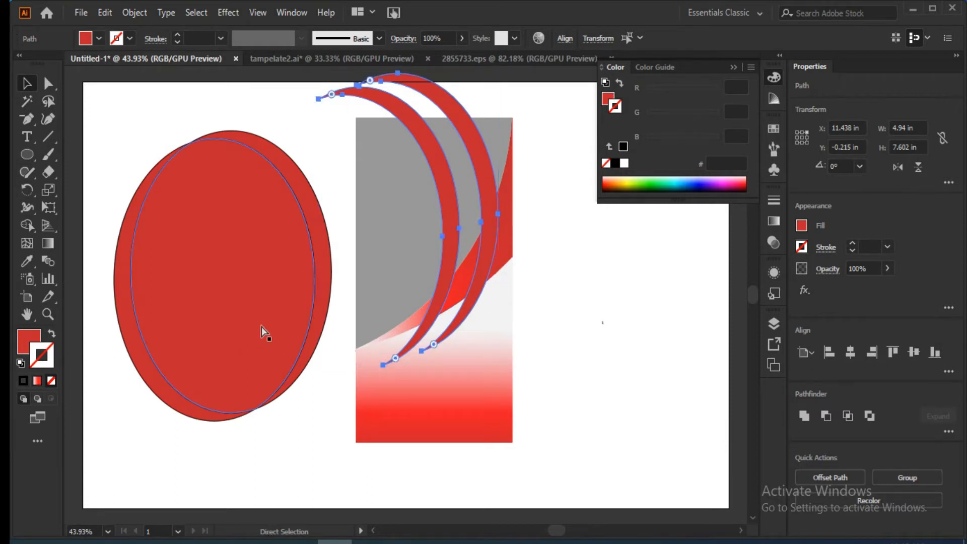
{"action": "key", "text": "v"}
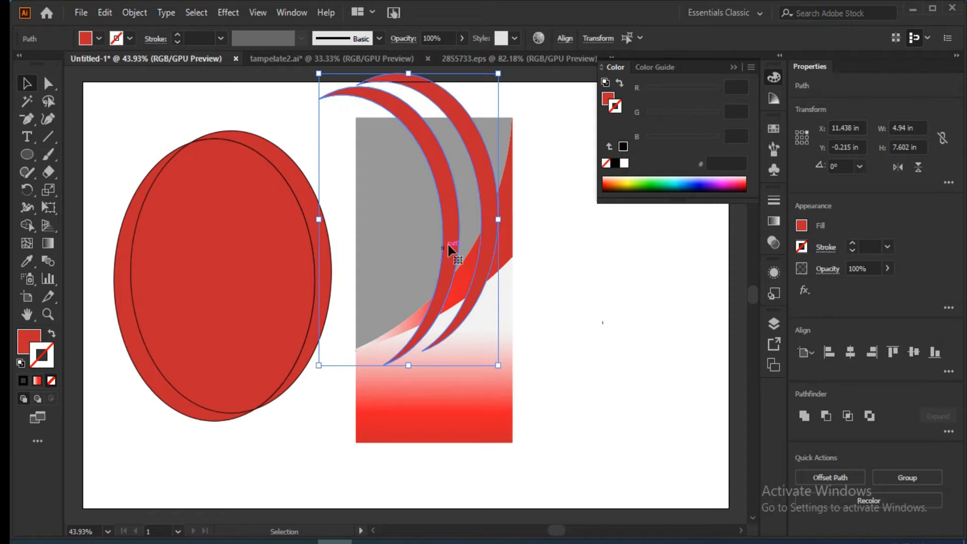
{"action": "key", "text": "a"}
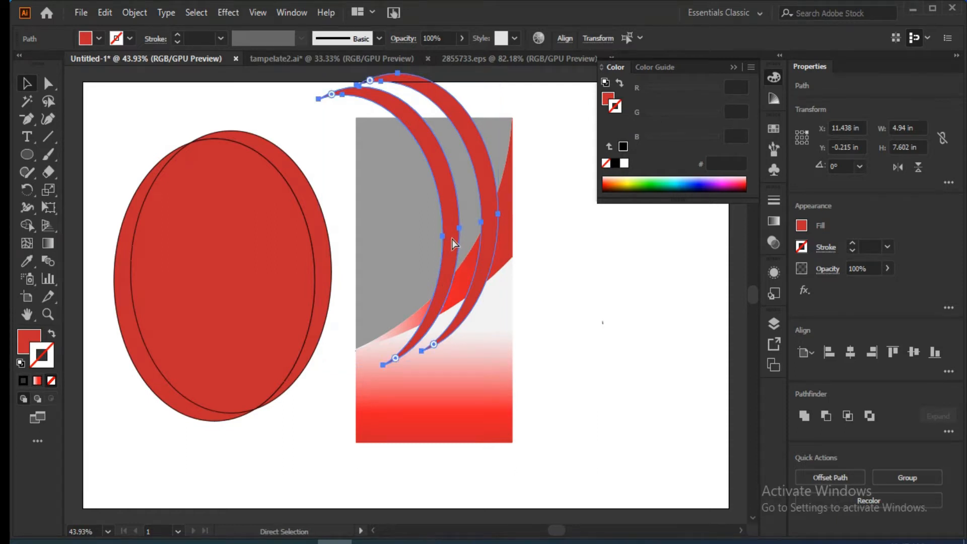
{"action": "key", "text": "v"}
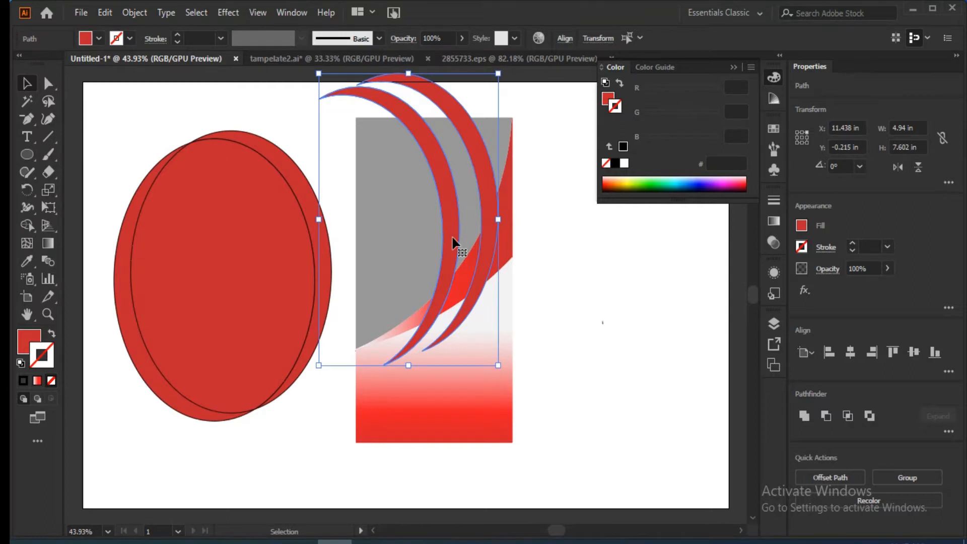
Split the red crescents and curved bands into separate pieces where they overlap with the Shape Builder.
{"action": "left_click", "coordinate": [546, 202]}
{"action": "left_click", "coordinate": [509, 208]}
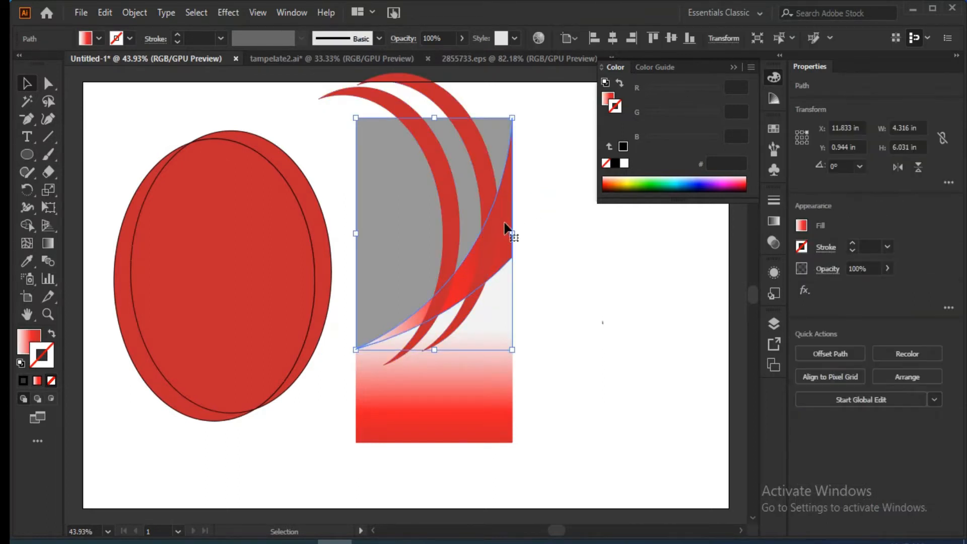
{"action": "left_click", "coordinate": [501, 266]}
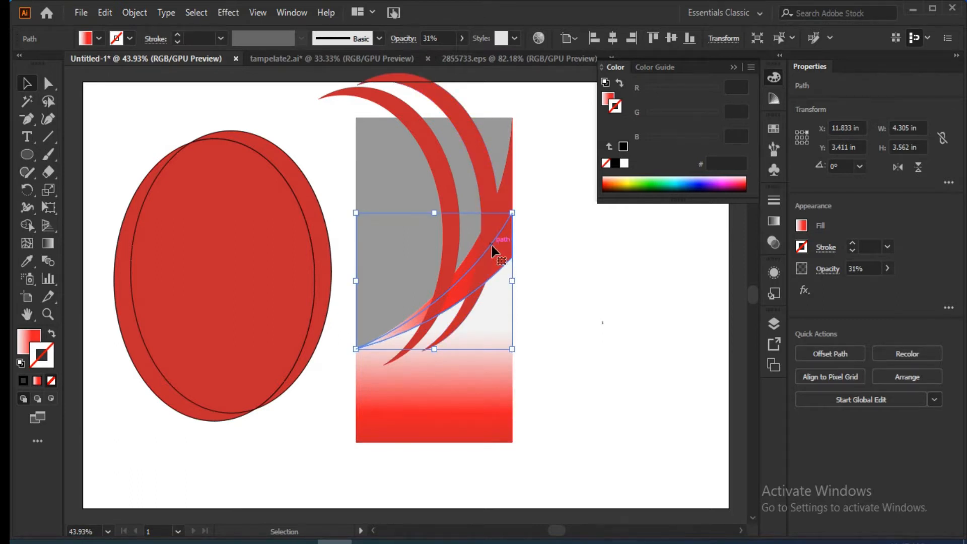
{"action": "left_click", "coordinate": [502, 191], "text": "shift"}
{"action": "left_click", "coordinate": [488, 181], "text": "shift"}
{"action": "left_click", "coordinate": [450, 193], "text": "shift"}
{"action": "left_click", "coordinate": [27, 225]}
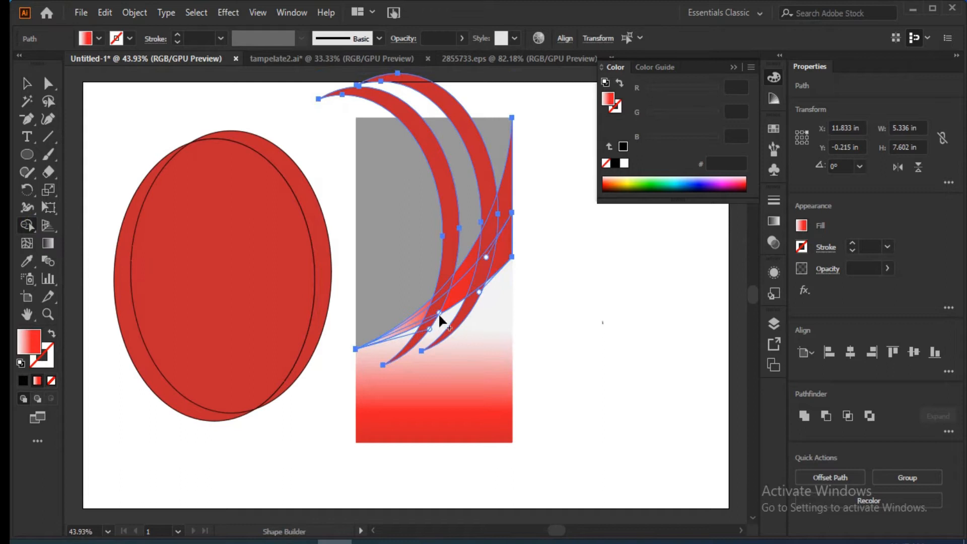
{"action": "left_click", "coordinate": [436, 311]}
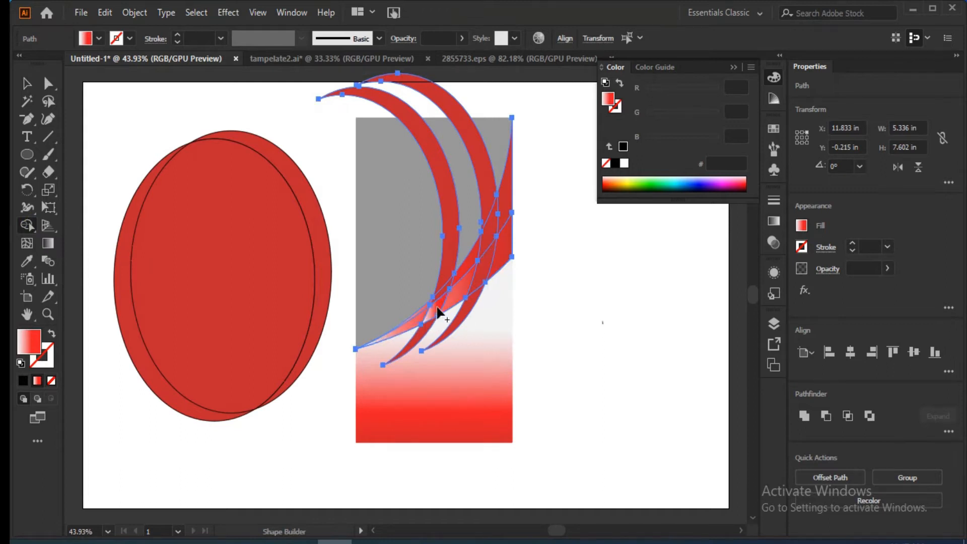
{"action": "left_click", "coordinate": [442, 295]}
{"action": "left_click", "coordinate": [479, 272]}
{"action": "left_click", "coordinate": [485, 234]}
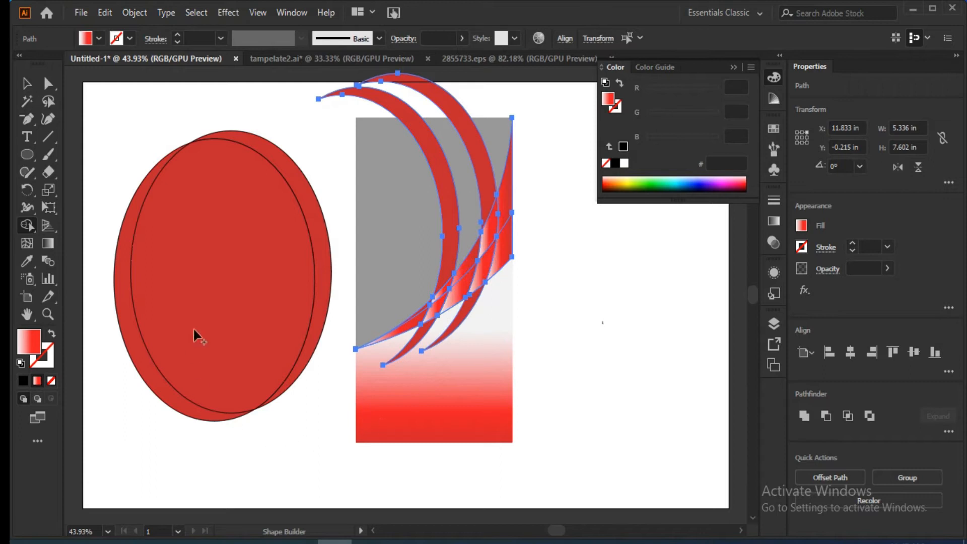
Delete the crescent parts that extend beyond the red curved bands, both over the gray area and over the lower panel.
{"action": "left_click", "coordinate": [27, 83]}
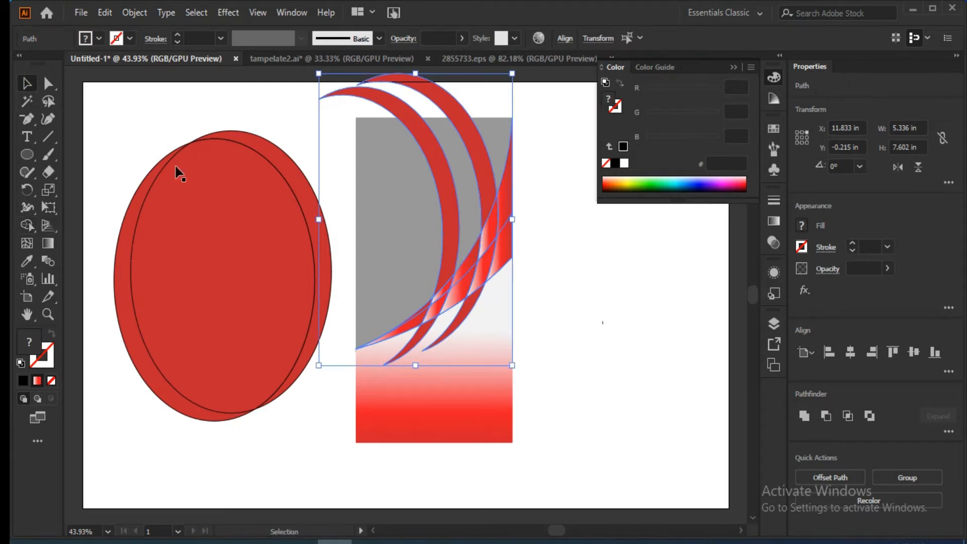
{"action": "left_click", "coordinate": [101, 166]}
{"action": "left_click", "coordinate": [479, 154]}
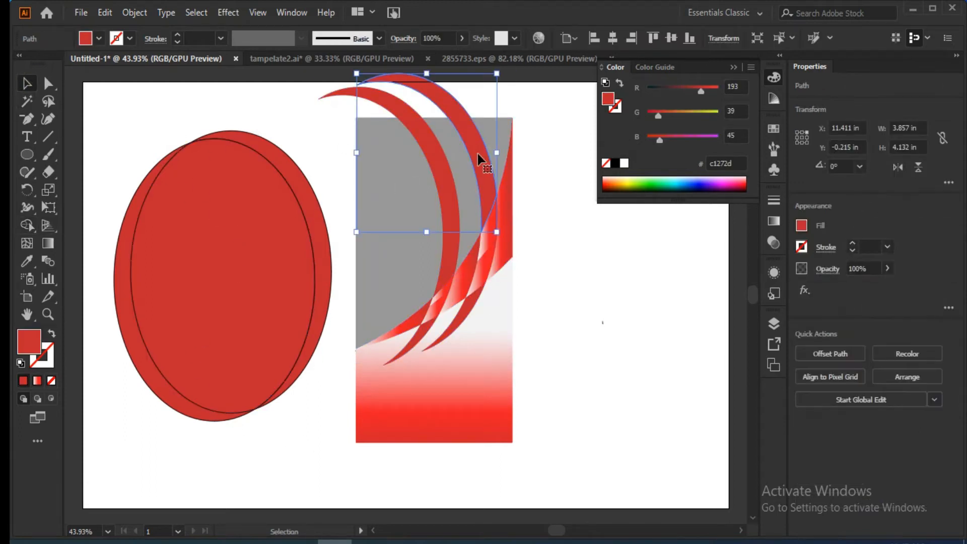
{"action": "key", "text": "Delete"}
{"action": "left_click", "coordinate": [431, 162]}
{"action": "key", "text": "Delete"}
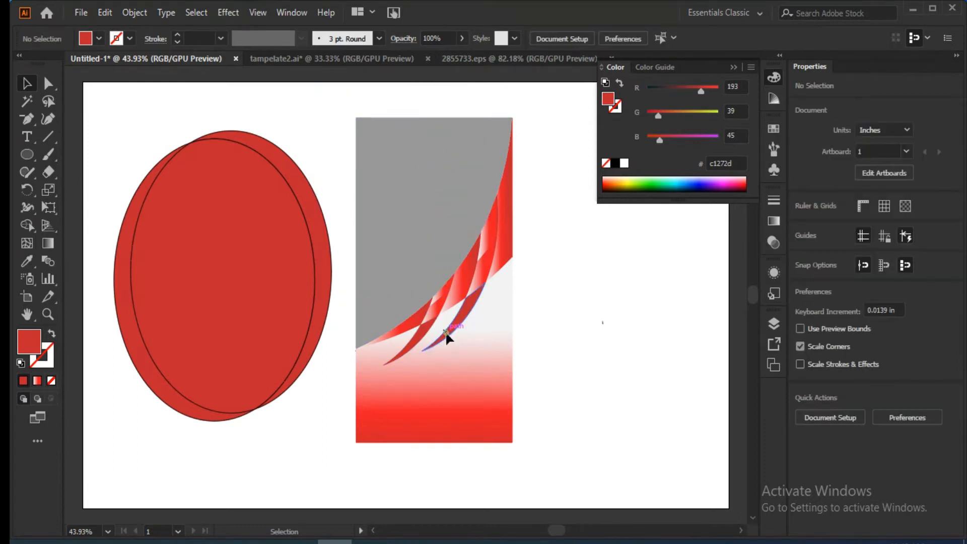
{"action": "left_click", "coordinate": [439, 302]}
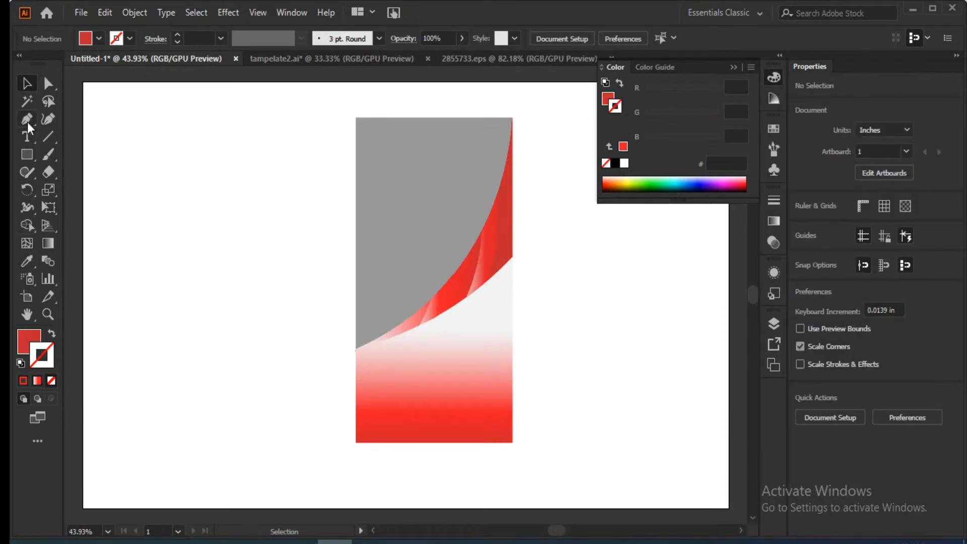
Draw a closed red shape of overlapping waves about 4.31 in wide and 1.82 in high along the banner's lower edge with the Pen tool.
{"action": "left_click", "coordinate": [28, 122]}
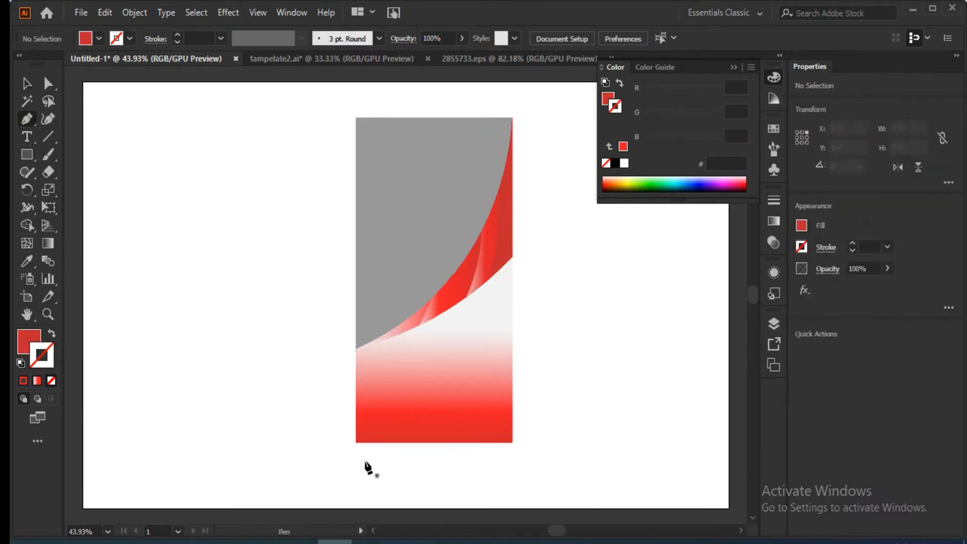
{"action": "left_click", "coordinate": [356, 443]}
{"action": "left_click_drag", "start_coordinate": [512, 373], "coordinate": [607, 362]}
{"action": "left_click_drag", "start_coordinate": [512, 373], "coordinate": [511, 403]}
{"action": "left_click", "coordinate": [512, 407]}
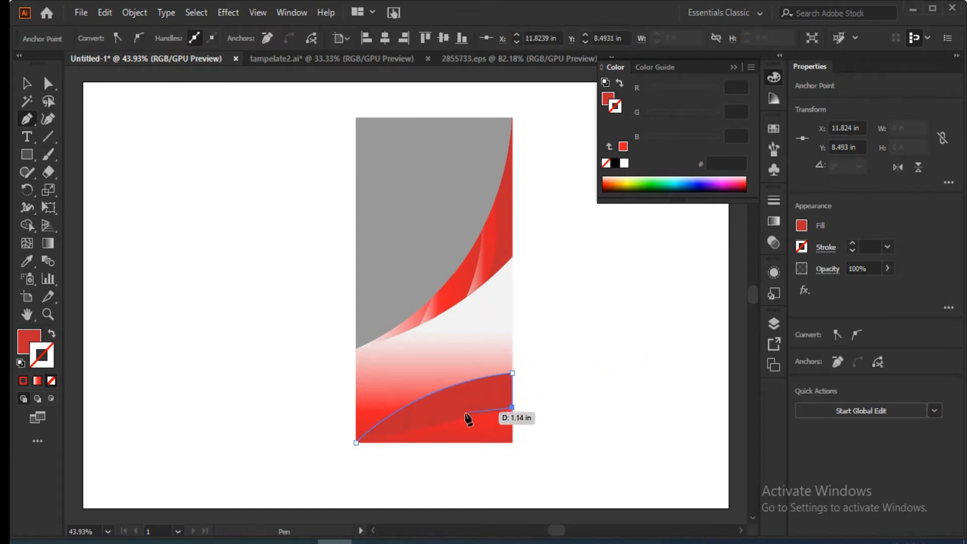
{"action": "left_click_drag", "start_coordinate": [356, 413], "coordinate": [294, 456]}
{"action": "left_click", "coordinate": [355, 414]}
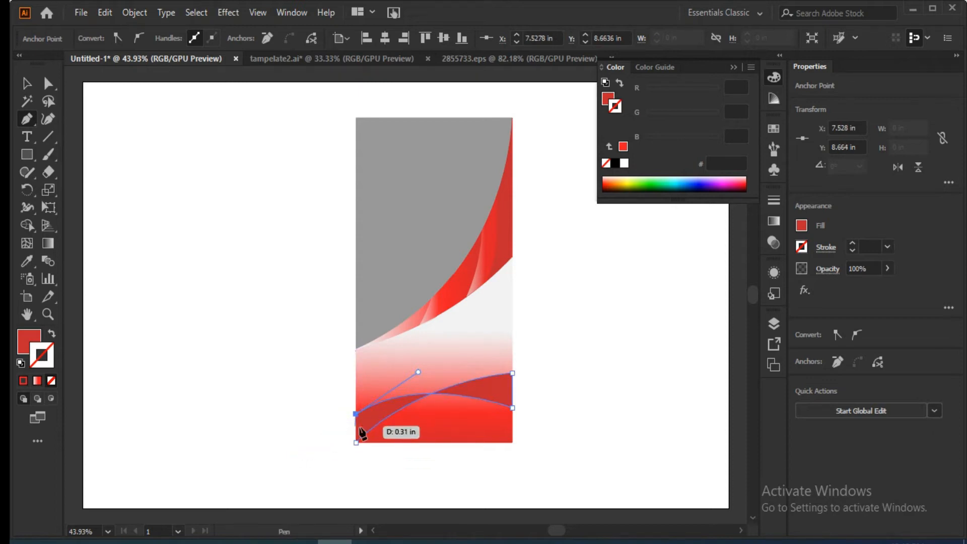
{"action": "left_click_drag", "start_coordinate": [473, 443], "coordinate": [507, 488]}
{"action": "left_click", "coordinate": [474, 442]}
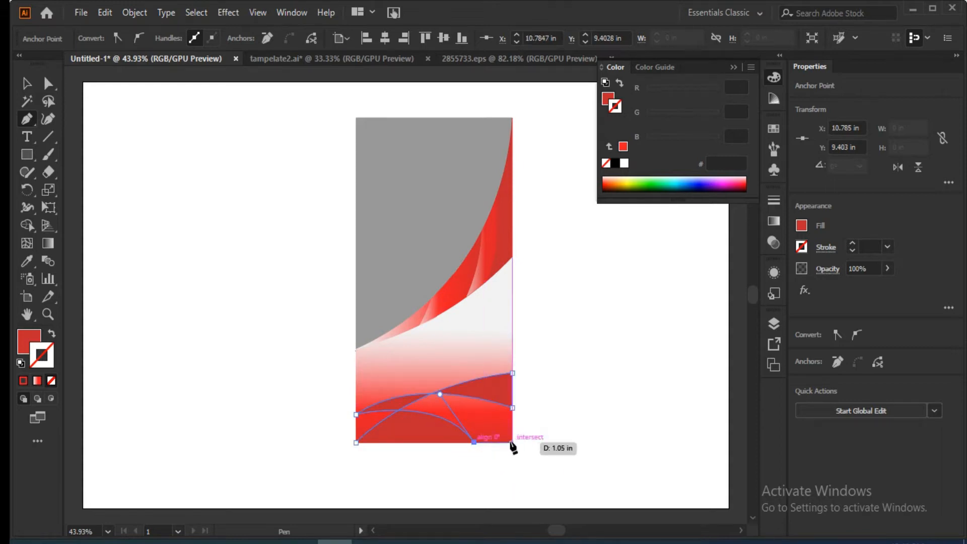
{"action": "left_click_drag", "start_coordinate": [511, 443], "coordinate": [477, 506]}
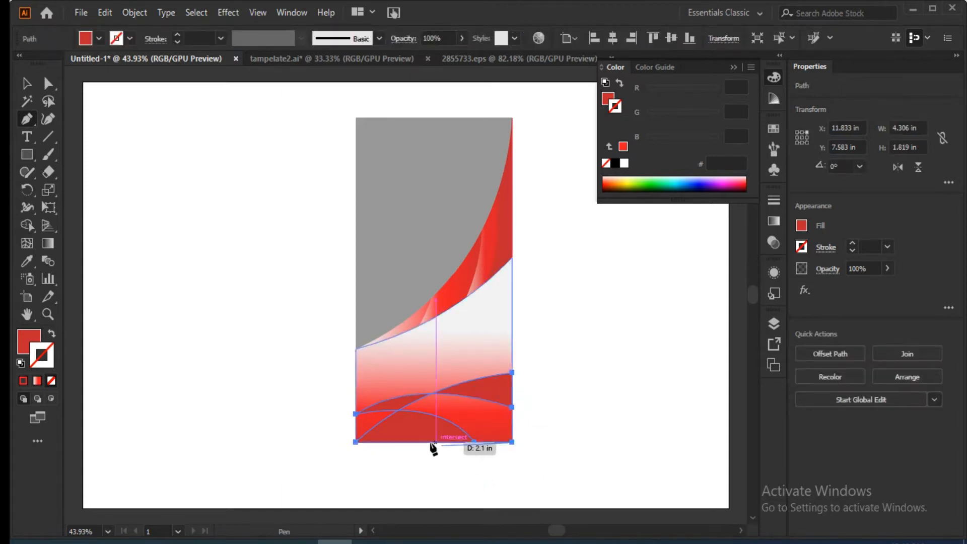
{"action": "left_click", "coordinate": [356, 442]}
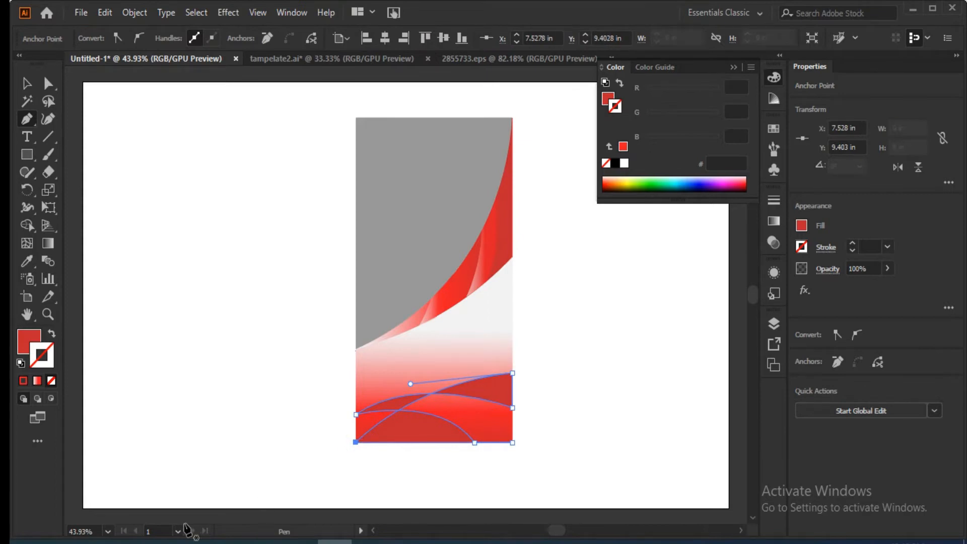
Set the opacity of the overlapping wave shape at the banner's base to 60%.
{"action": "left_click", "coordinate": [885, 267]}
{"action": "left_click_drag", "start_coordinate": [885, 287], "coordinate": [875, 290]}
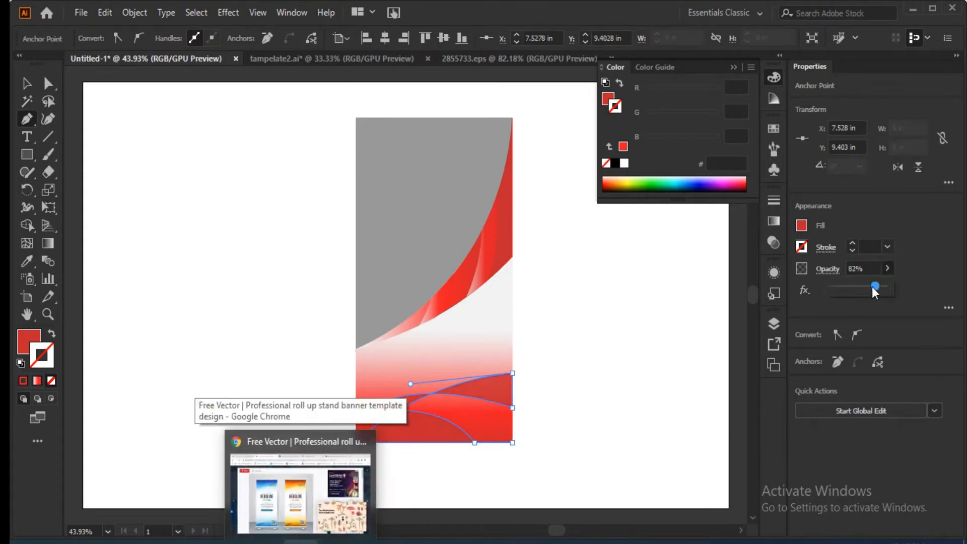
{"action": "key", "text": "v"}
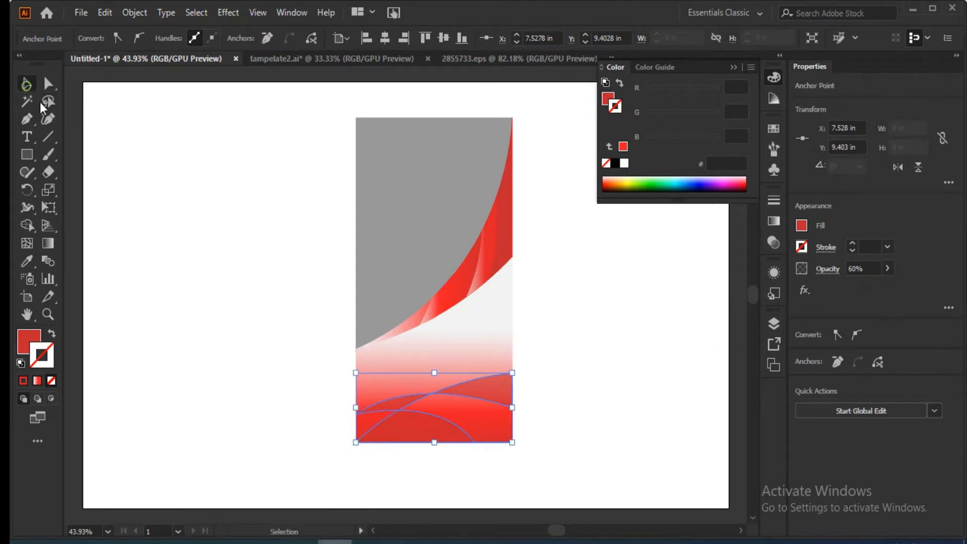
{"action": "left_click", "coordinate": [141, 398]}
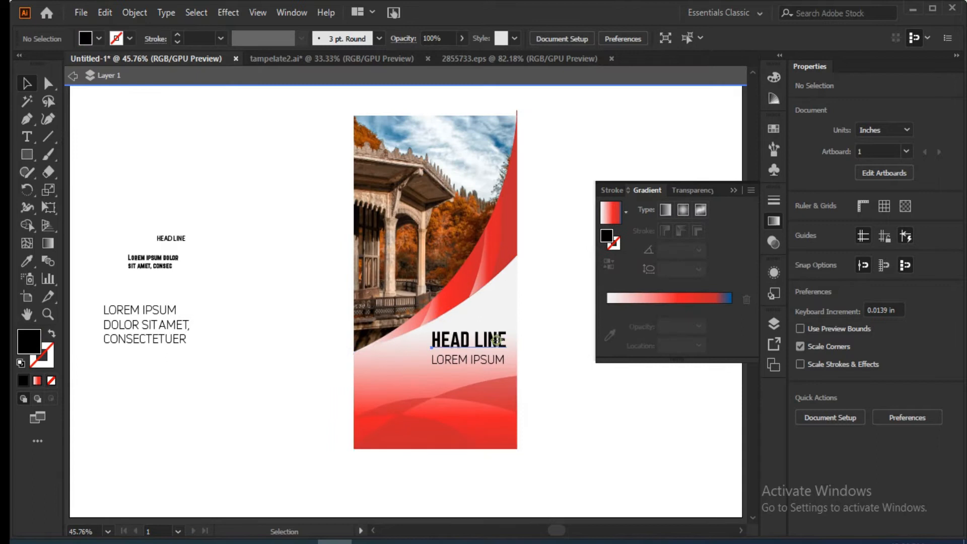
Fill the HEAD LINE text on the banner with the red swatch R=193 G=39 B=45.
{"action": "left_click", "coordinate": [483, 340]}
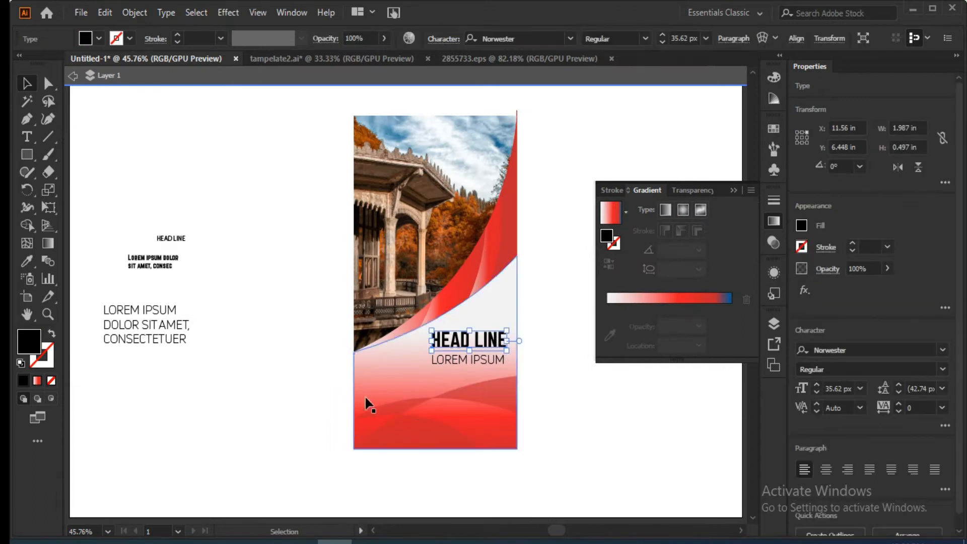
{"action": "left_click", "coordinate": [98, 38]}
{"action": "left_click", "coordinate": [118, 63]}
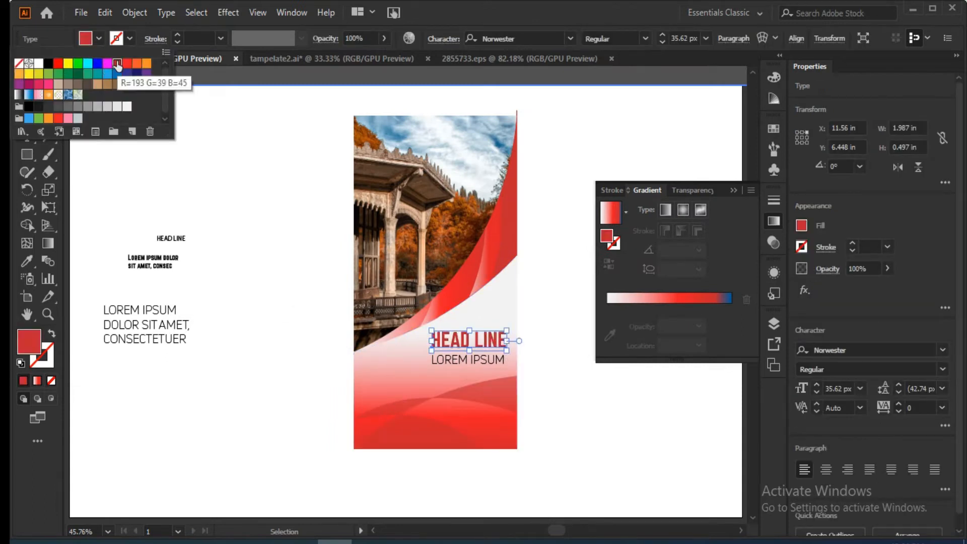
{"action": "left_click", "coordinate": [478, 363]}
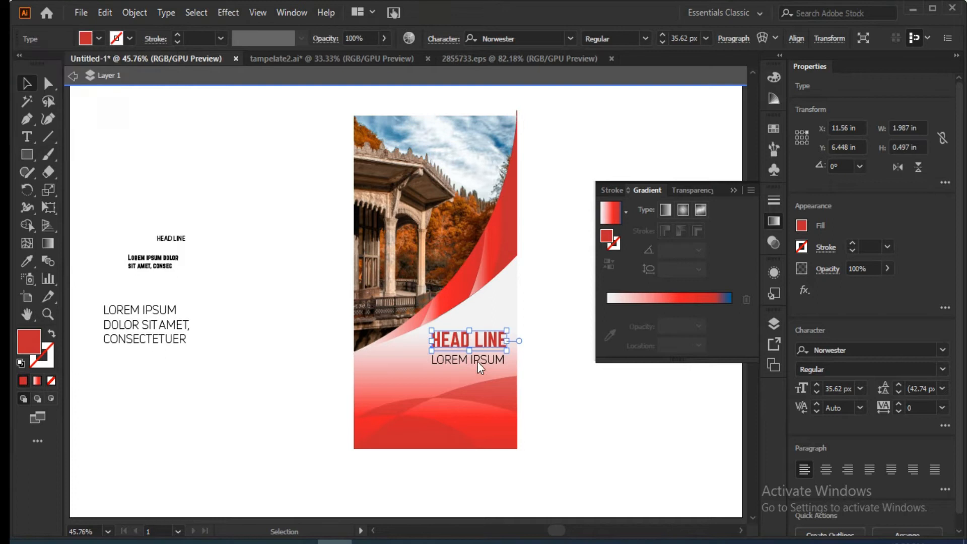
{"action": "left_click", "coordinate": [252, 390]}
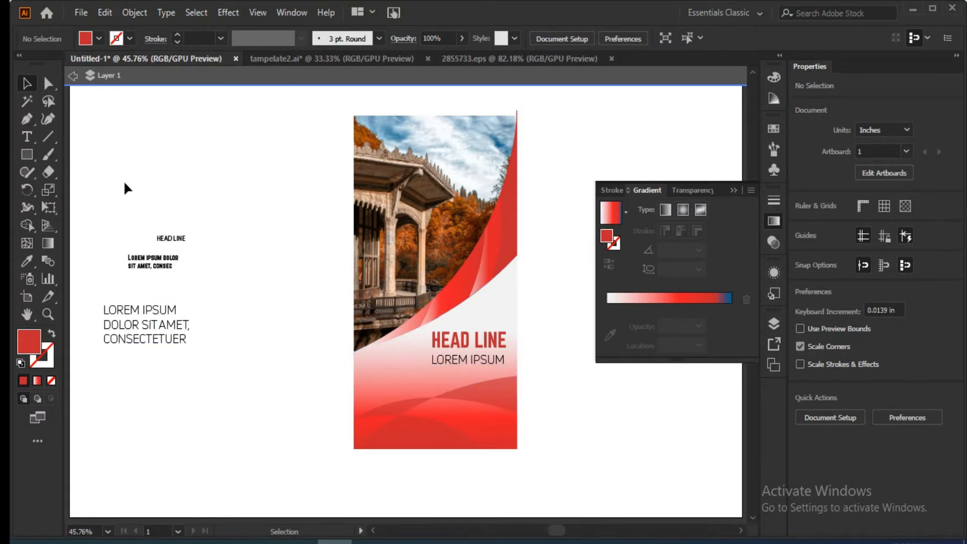
Add a text line reading SDSDSDSD in the empty area above the sample texts beside the banner.
{"action": "left_click", "coordinate": [27, 136]}
{"action": "key", "text": "s"}
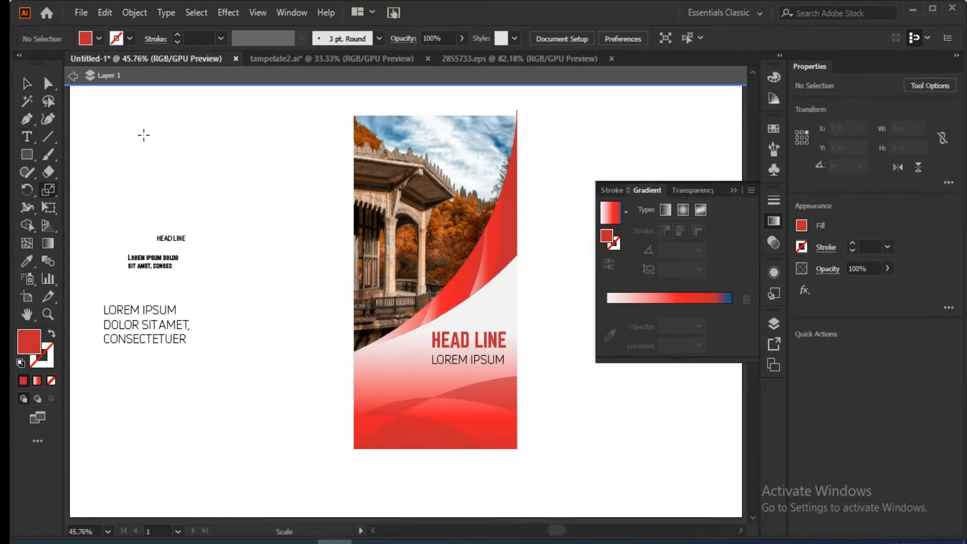
{"action": "key", "text": "d"}
{"action": "key", "text": "t"}
{"action": "left_click", "coordinate": [176, 176]}
{"action": "type", "text": "sdsdsdsd"}
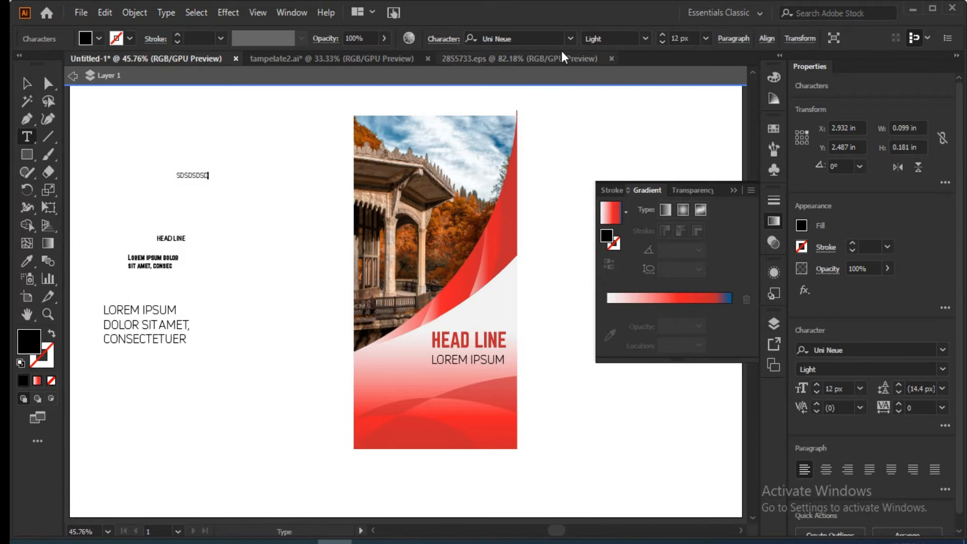
Set the font to Segoe UI and create a placeholder paragraph area about 2.63 in wide and 0.94 in high beside the banner.
{"action": "left_click", "coordinate": [573, 38]}
{"action": "left_click_drag", "start_coordinate": [807, 131], "coordinate": [807, 397]}
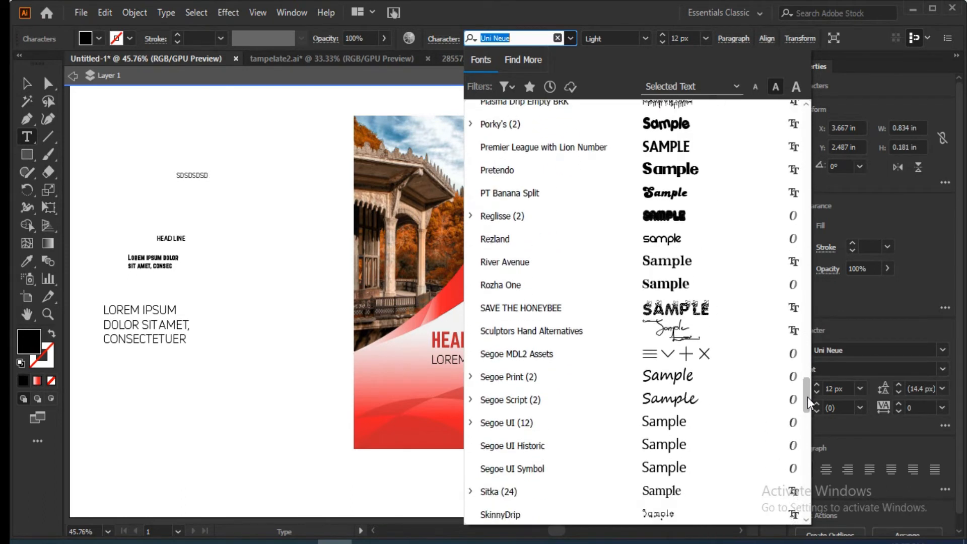
{"action": "left_click", "coordinate": [672, 422]}
{"action": "left_click_drag", "start_coordinate": [205, 258], "coordinate": [307, 296]}
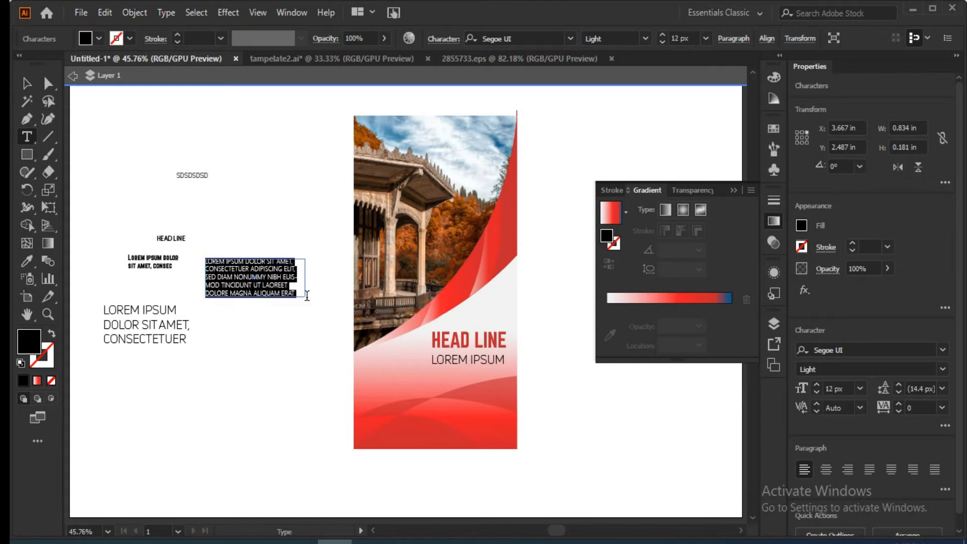
{"action": "left_click", "coordinate": [27, 83]}
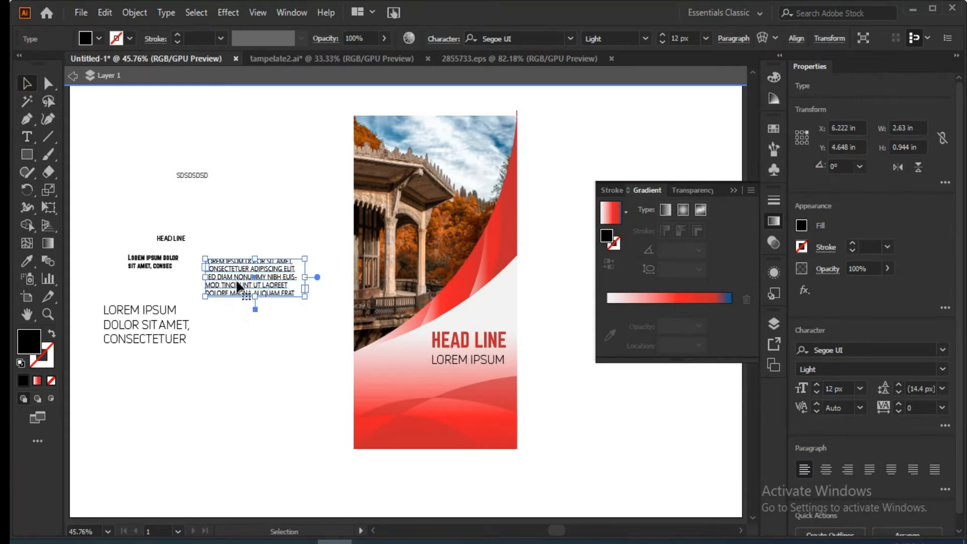
Try to change the placeholder paragraph to lowercase, and move it onto the banner below the LOREM IPSUM subheading.
{"action": "left_click", "coordinate": [166, 12]}
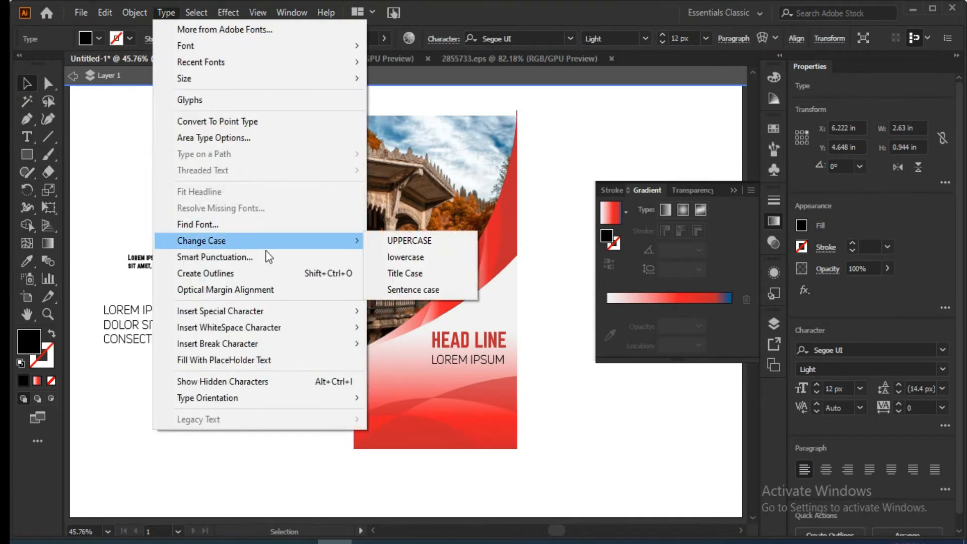
{"action": "left_click", "coordinate": [424, 258]}
{"action": "left_click", "coordinate": [228, 327]}
{"action": "left_click_drag", "start_coordinate": [254, 277], "coordinate": [444, 401]}
{"action": "left_click", "coordinate": [295, 388]}
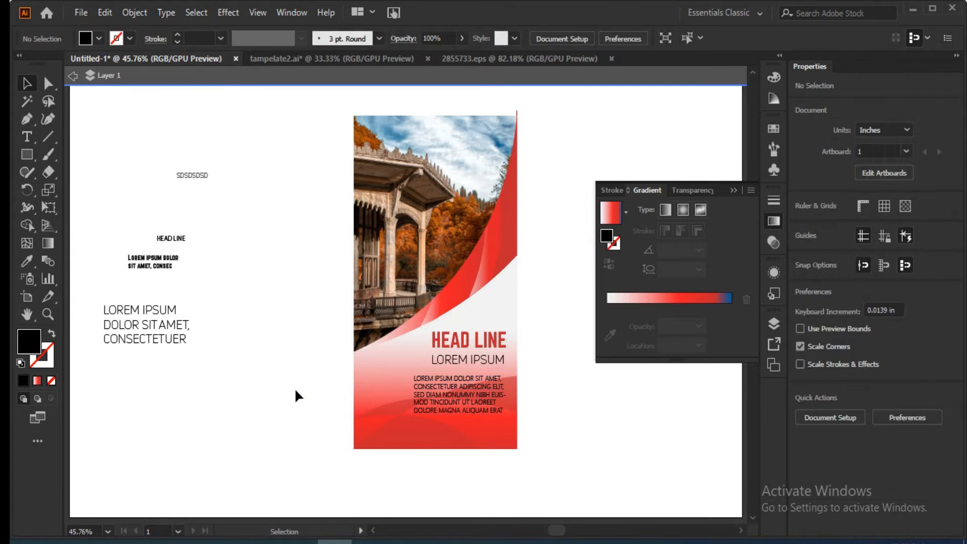
Set the font size of the banner's placeholder paragraph to 10 px.
{"action": "left_click", "coordinate": [494, 411]}
{"action": "left_click", "coordinate": [816, 385]}
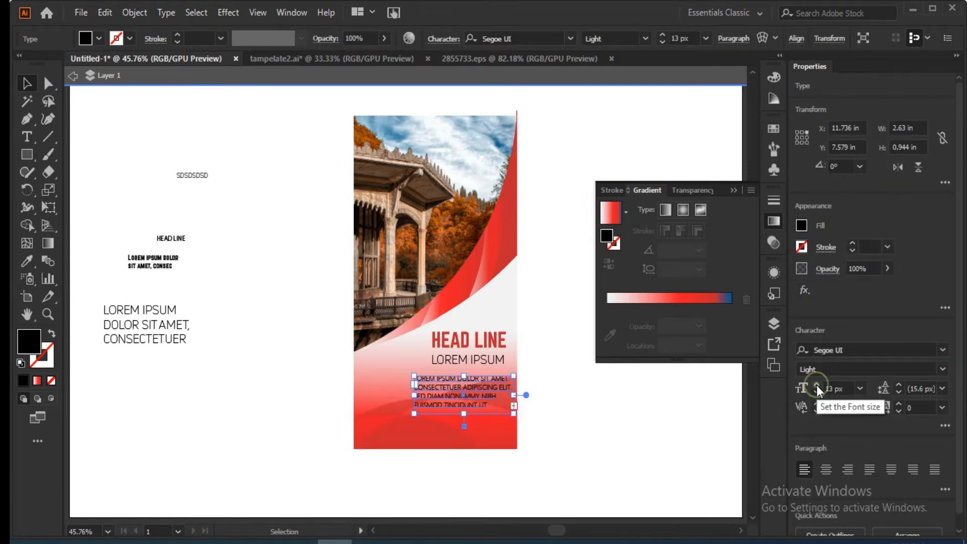
{"action": "left_click", "coordinate": [817, 391]}
{"action": "left_click", "coordinate": [816, 392]}
{"action": "left_click", "coordinate": [817, 392]}
{"action": "left_click", "coordinate": [627, 431]}
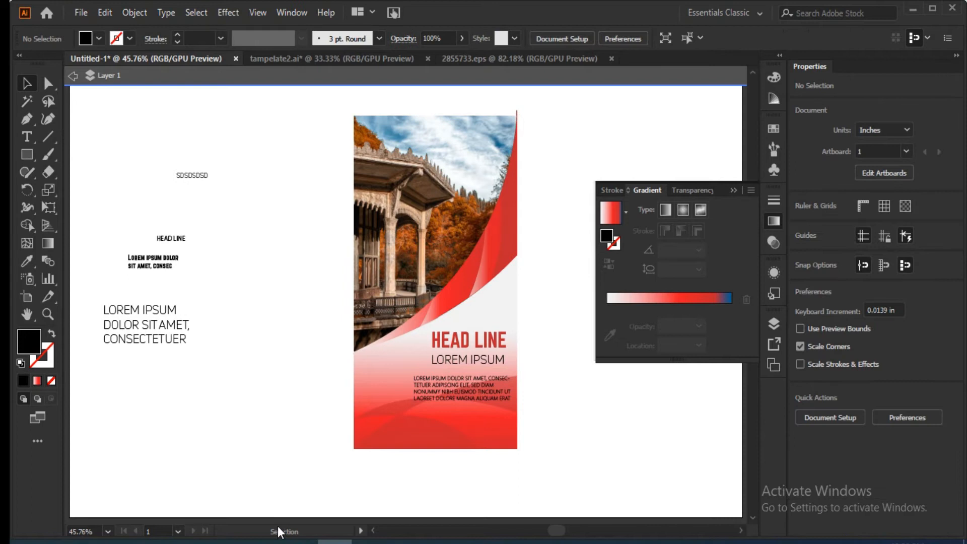
Fill the banner's placeholder paragraph with white.
{"action": "left_click", "coordinate": [447, 390]}
{"action": "left_click", "coordinate": [98, 40]}
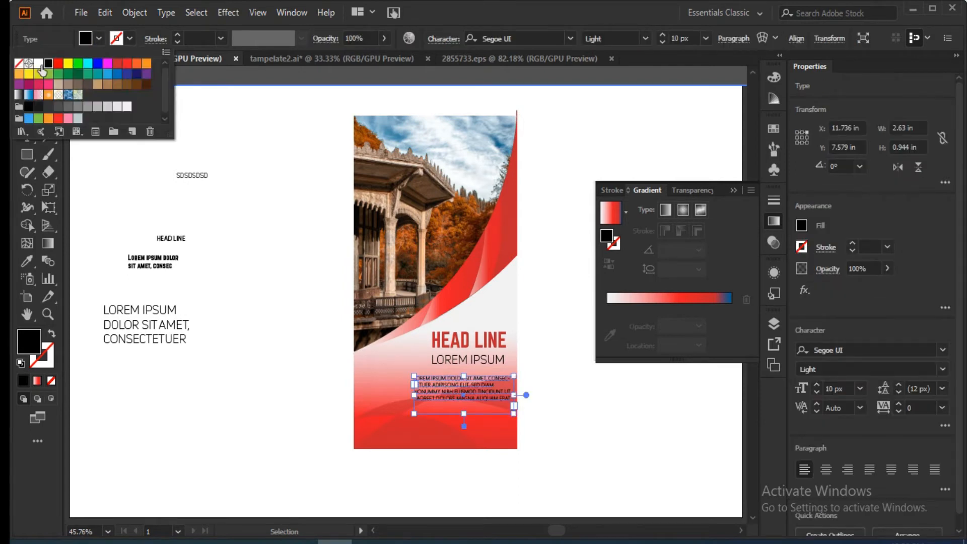
{"action": "left_click", "coordinate": [41, 65]}
{"action": "left_click", "coordinate": [256, 364]}
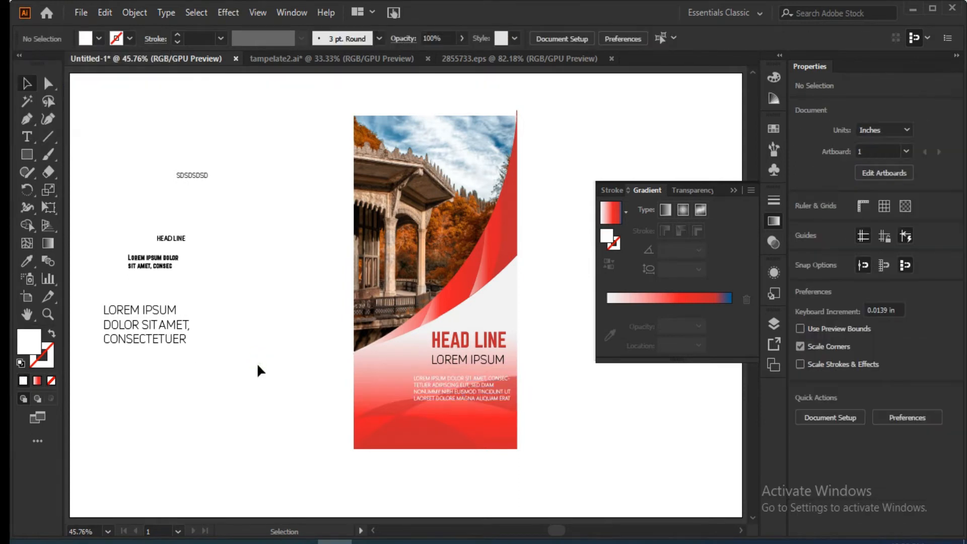
Recolor the banner's placeholder paragraph dark gray.
{"action": "left_click", "coordinate": [455, 395]}
{"action": "left_click", "coordinate": [99, 39]}
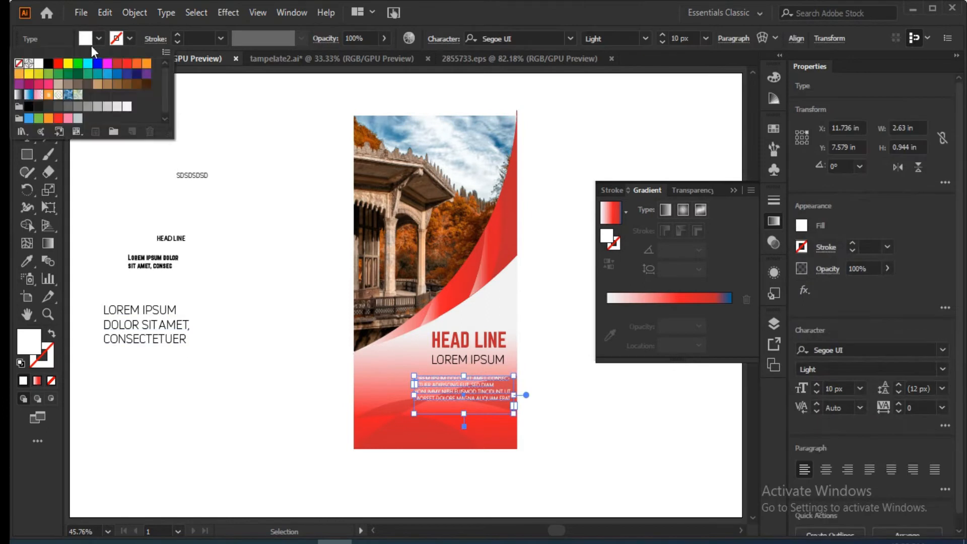
{"action": "left_click", "coordinate": [48, 106]}
{"action": "left_click", "coordinate": [231, 119]}
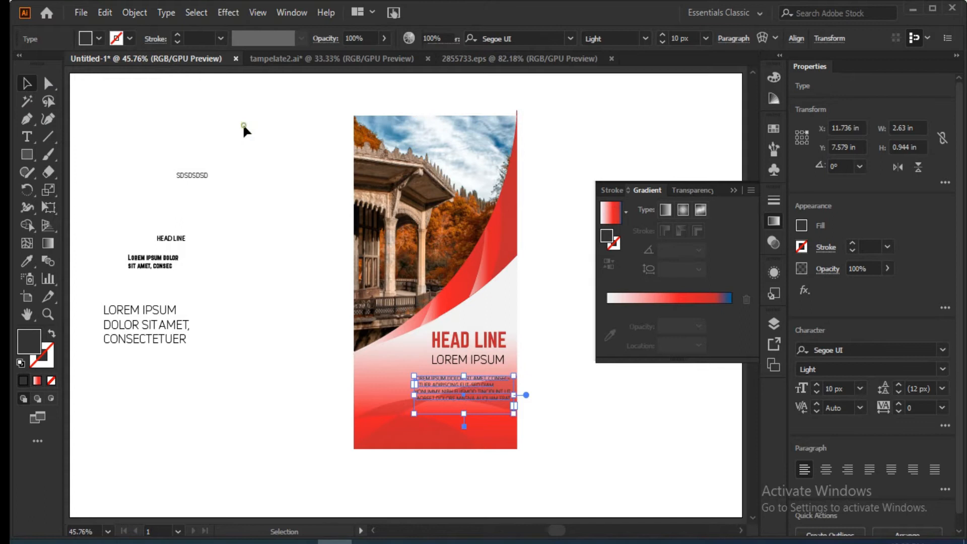
Place the white contact icon group below the banner's placeholder paragraph, and delete the leftover sample texts beside the banner.
{"action": "left_click", "coordinate": [242, 126]}
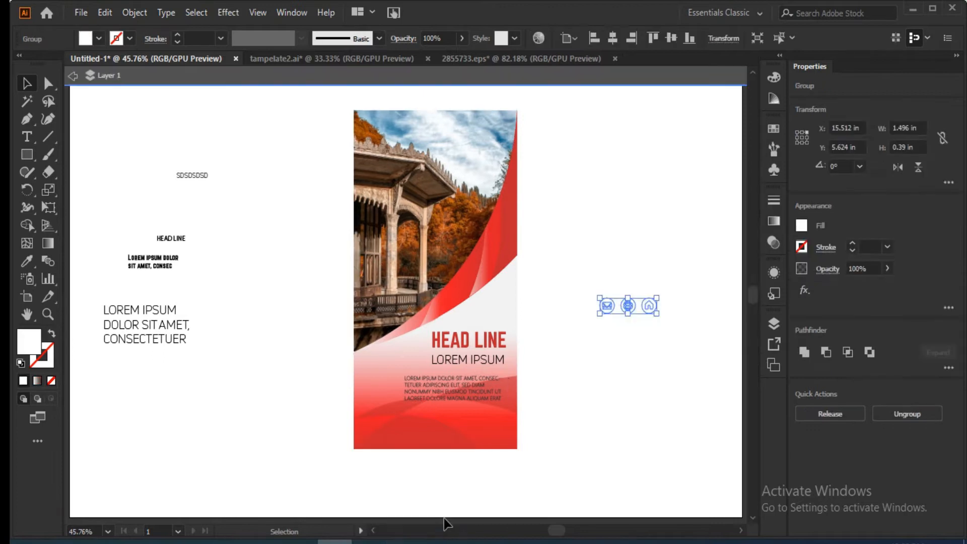
{"action": "left_click_drag", "start_coordinate": [620, 309], "coordinate": [466, 415]}
{"action": "left_click", "coordinate": [602, 403]}
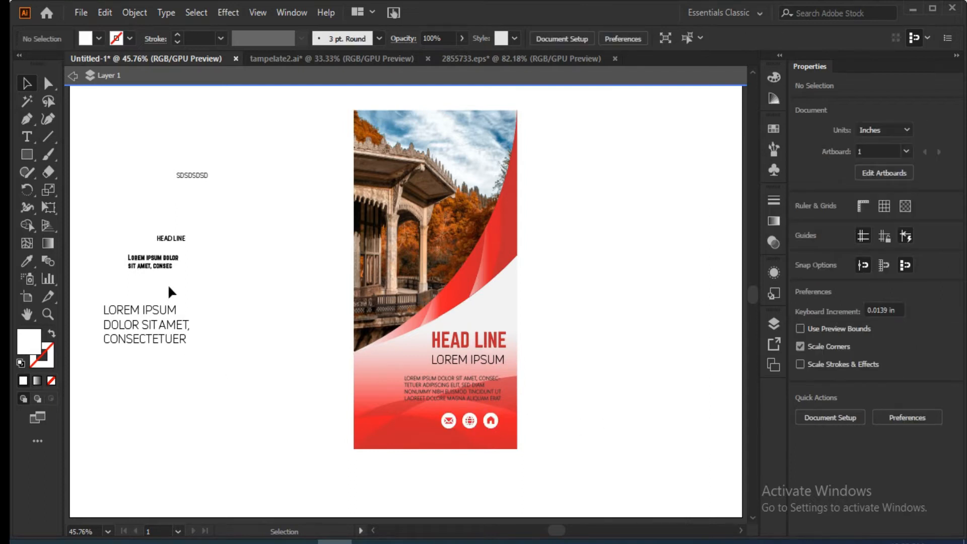
{"action": "left_click_drag", "start_coordinate": [238, 155], "coordinate": [161, 340]}
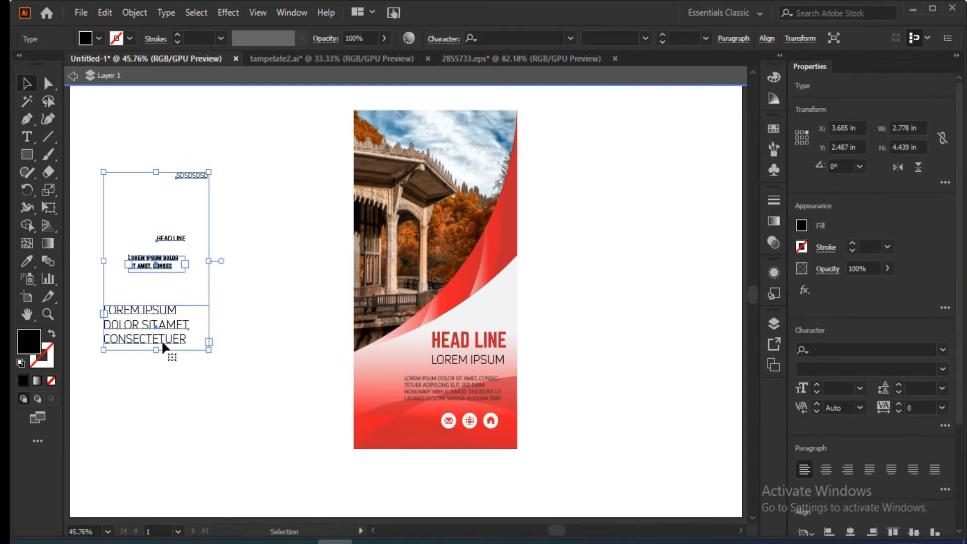
{"action": "key", "text": "Delete"}
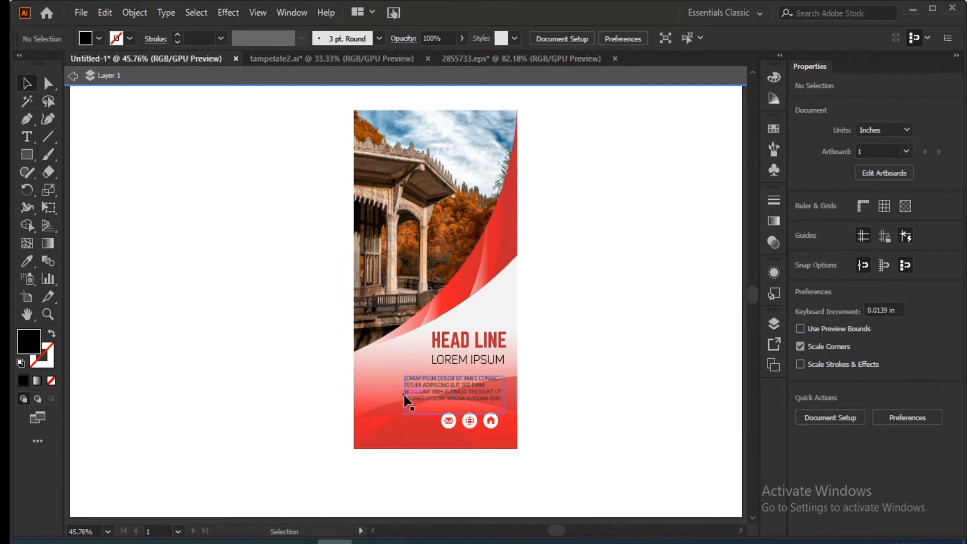
Duplicate the complete banner once on each side of the original to make three side-by-side versions.
{"action": "left_click_drag", "start_coordinate": [567, 189], "coordinate": [497, 458]}
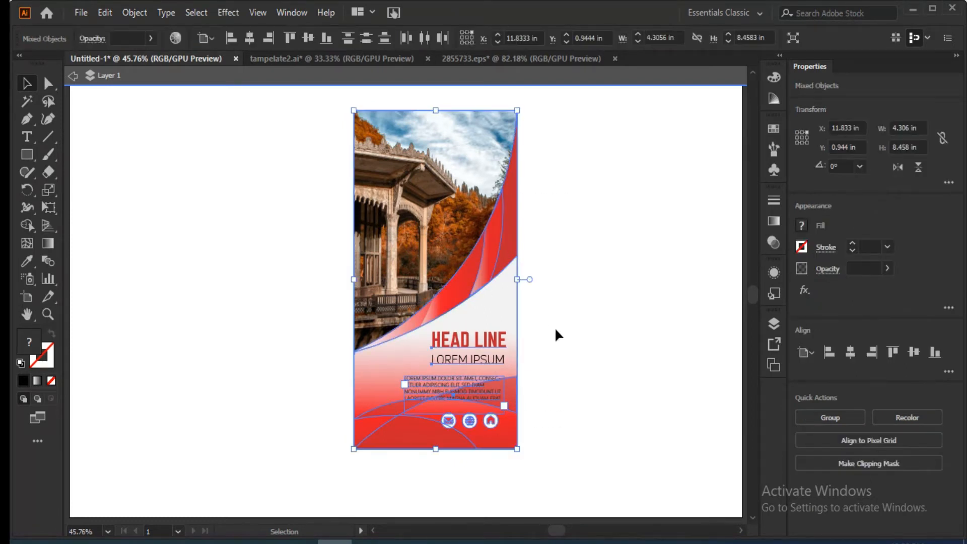
{"action": "left_click", "coordinate": [690, 351]}
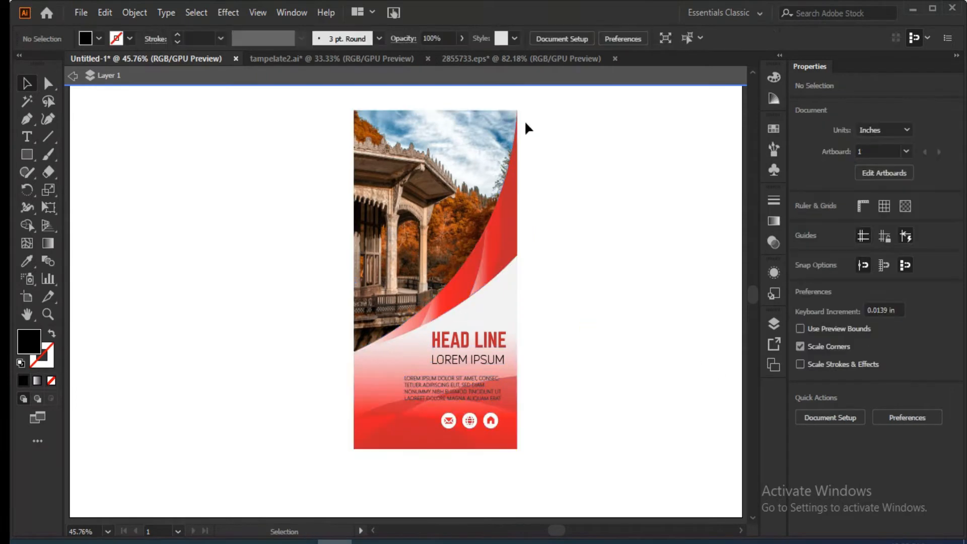
{"action": "left_click_drag", "start_coordinate": [354, 419], "coordinate": [573, 355]}
{"action": "left_click", "coordinate": [485, 493]}
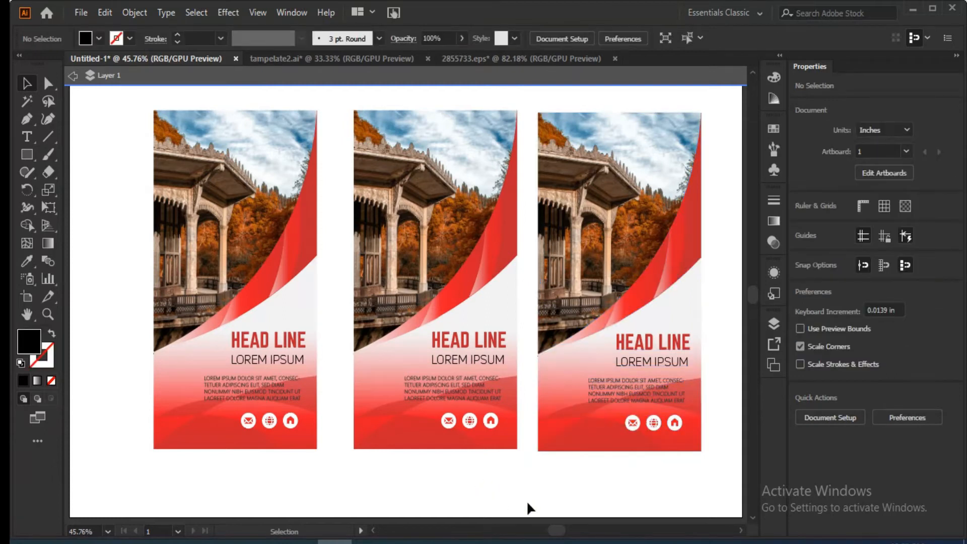
Apply the Orchid gradient preset to the lower background panel of the rightmost banner.
{"action": "left_click", "coordinate": [558, 383]}
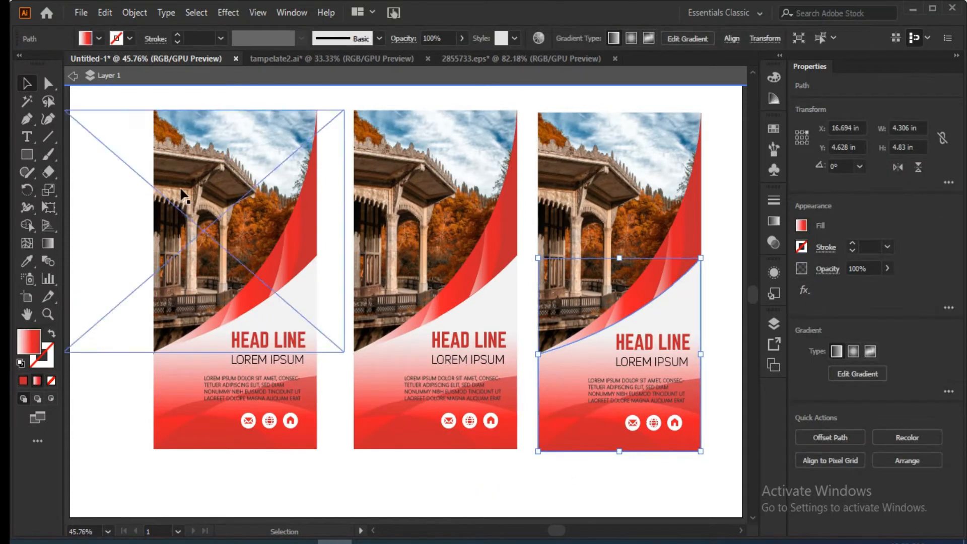
{"action": "left_click", "coordinate": [99, 39]}
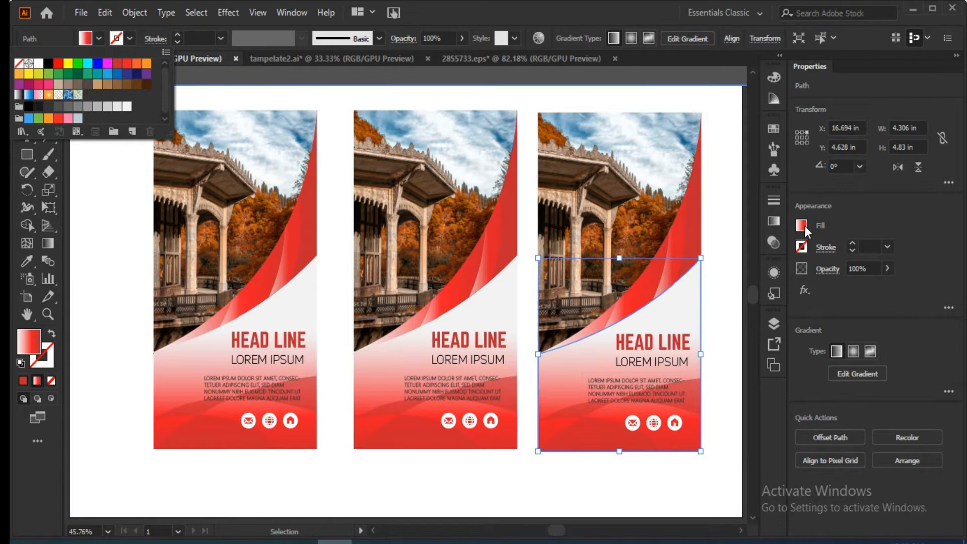
{"action": "left_click", "coordinate": [773, 221]}
{"action": "left_click", "coordinate": [624, 212]}
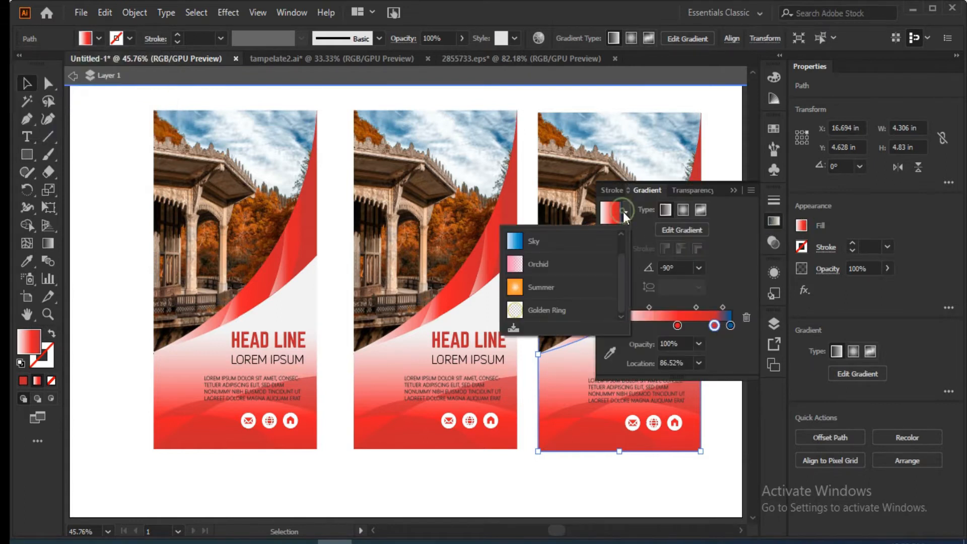
{"action": "left_click", "coordinate": [516, 272]}
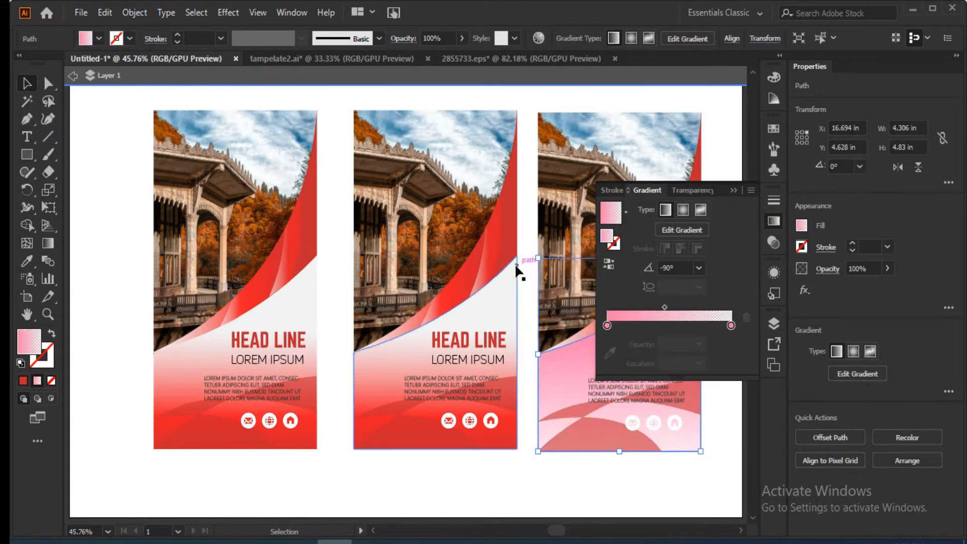
Adjust the rightmost banner panel's gradient so it fades from transparent below the curve to solid pink at the base.
{"action": "left_click", "coordinate": [676, 235]}
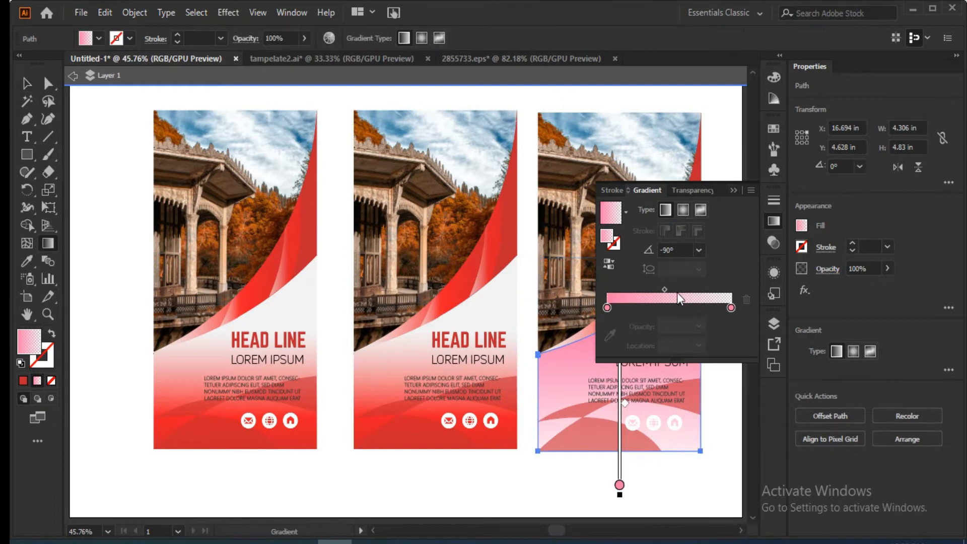
{"action": "left_click_drag", "start_coordinate": [599, 465], "coordinate": [599, 332]}
{"action": "left_click", "coordinate": [733, 191]}
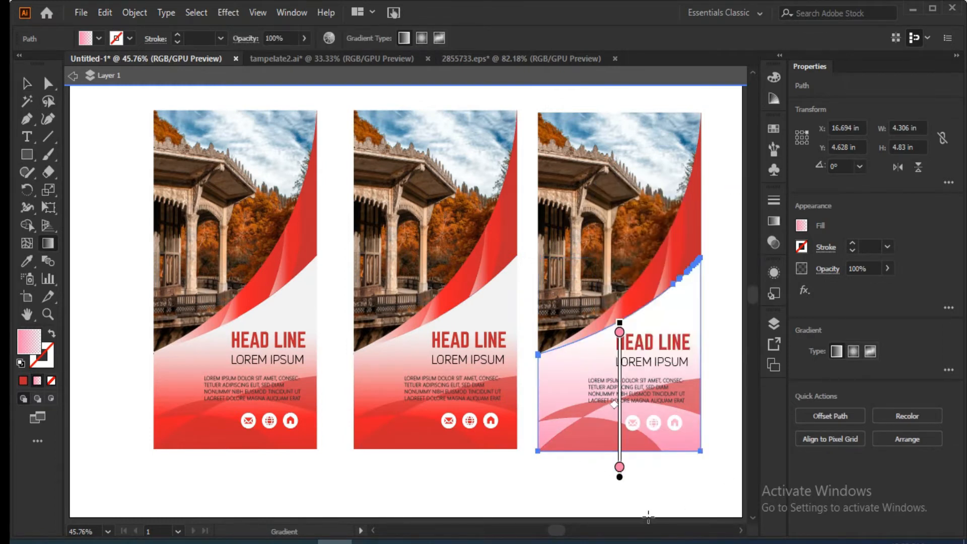
{"action": "left_click", "coordinate": [619, 331]}
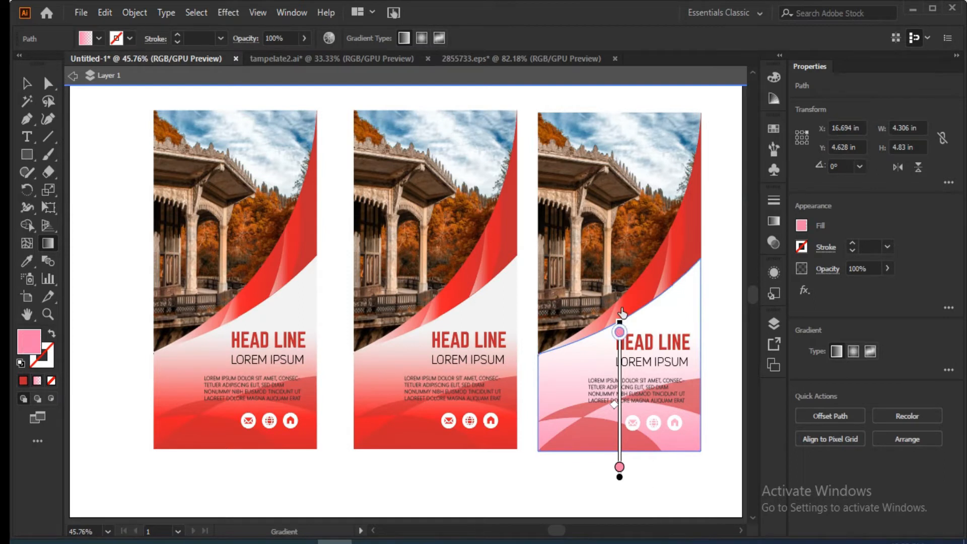
{"action": "left_click_drag", "start_coordinate": [621, 473], "coordinate": [622, 414]}
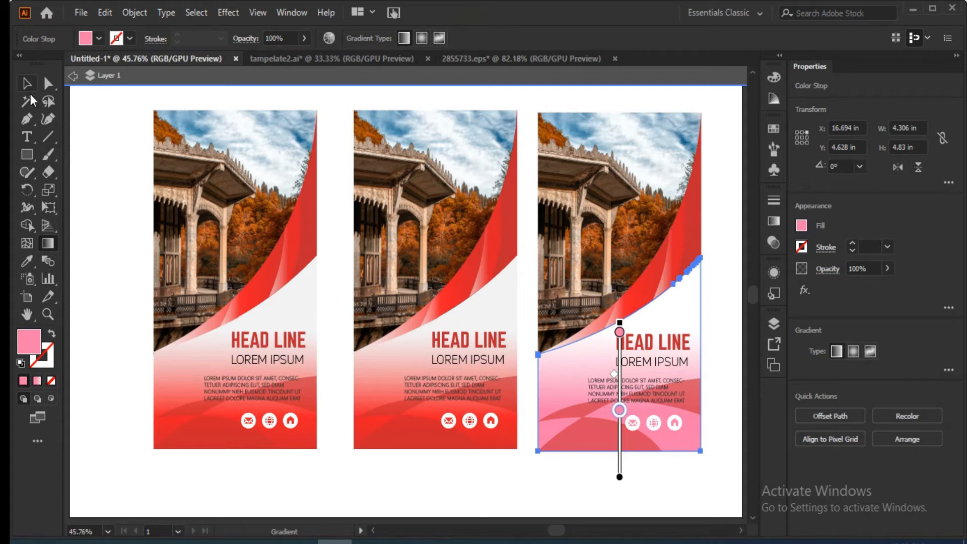
{"action": "left_click", "coordinate": [27, 84]}
{"action": "left_click", "coordinate": [507, 513]}
Fill the rightmost banner's wave shapes with the RGB Magenta swatch, redefined as R 193, G 80, B 144.
{"action": "left_click", "coordinate": [566, 411]}
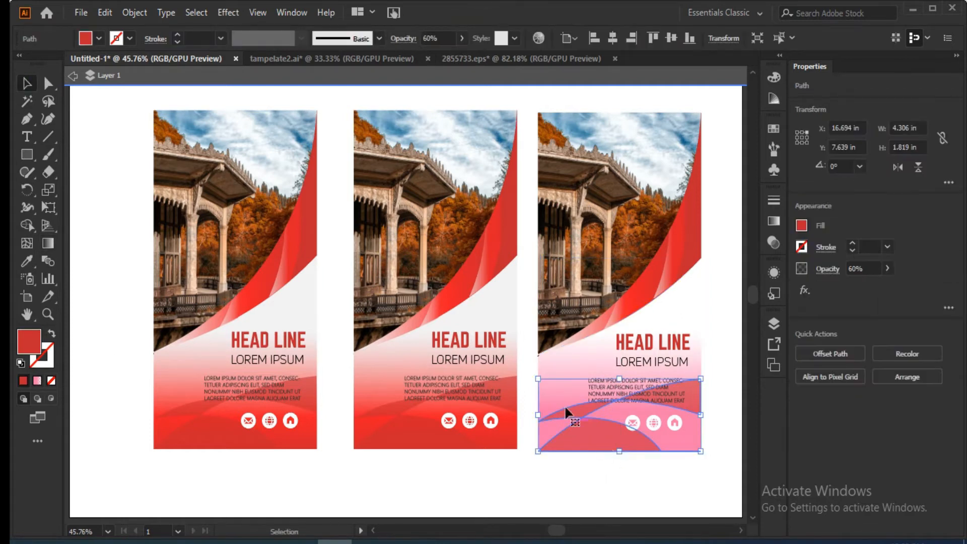
{"action": "left_click", "coordinate": [97, 38]}
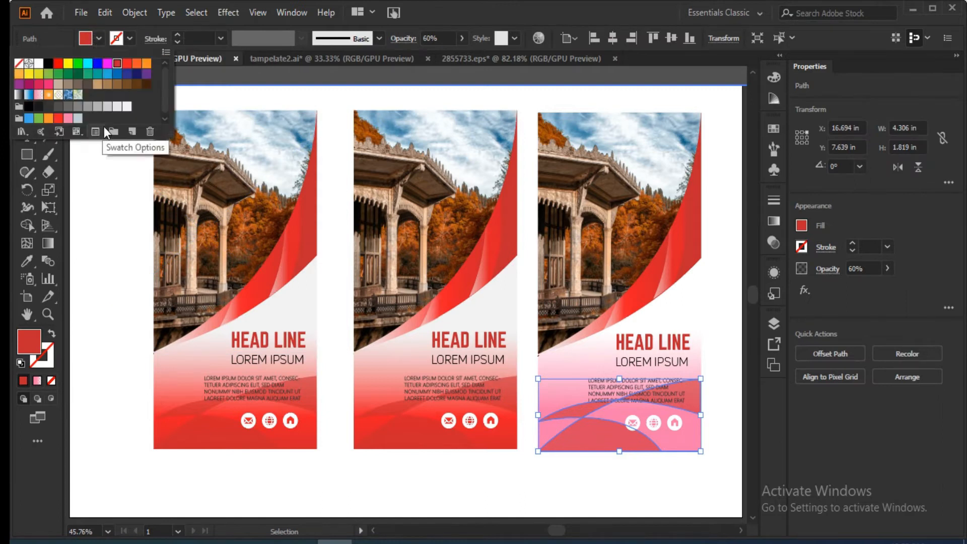
{"action": "left_click", "coordinate": [108, 64]}
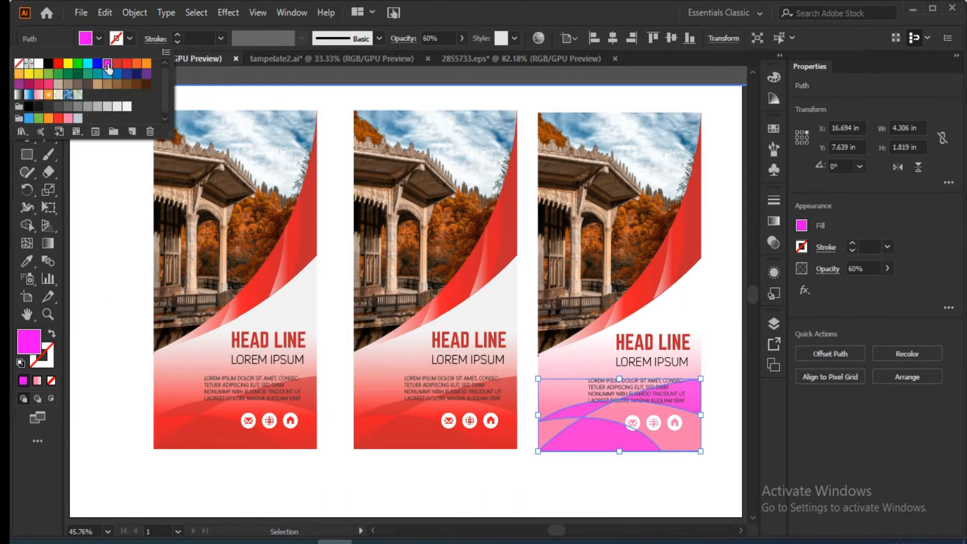
{"action": "double_click", "coordinate": [107, 65]}
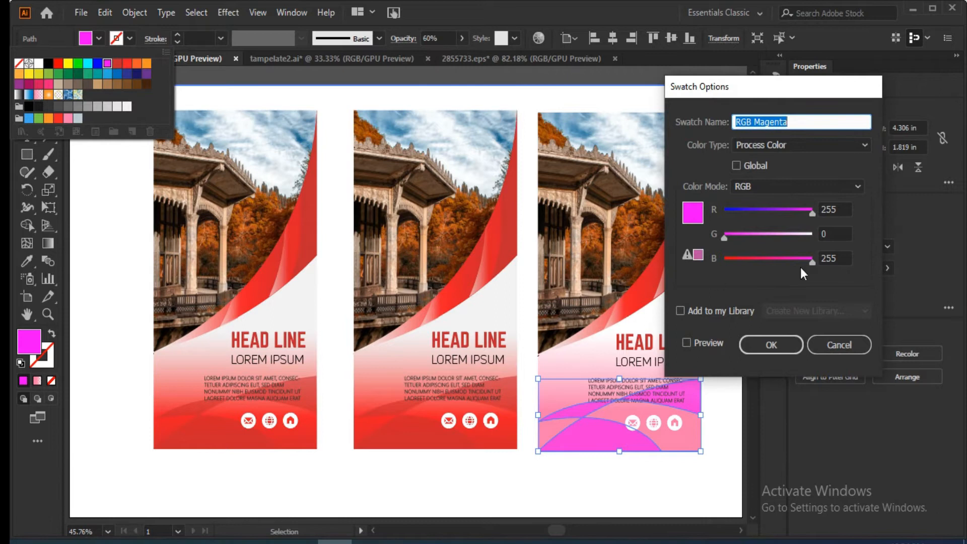
{"action": "left_click_drag", "start_coordinate": [810, 212], "coordinate": [796, 219]}
{"action": "left_click_drag", "start_coordinate": [724, 236], "coordinate": [743, 237]}
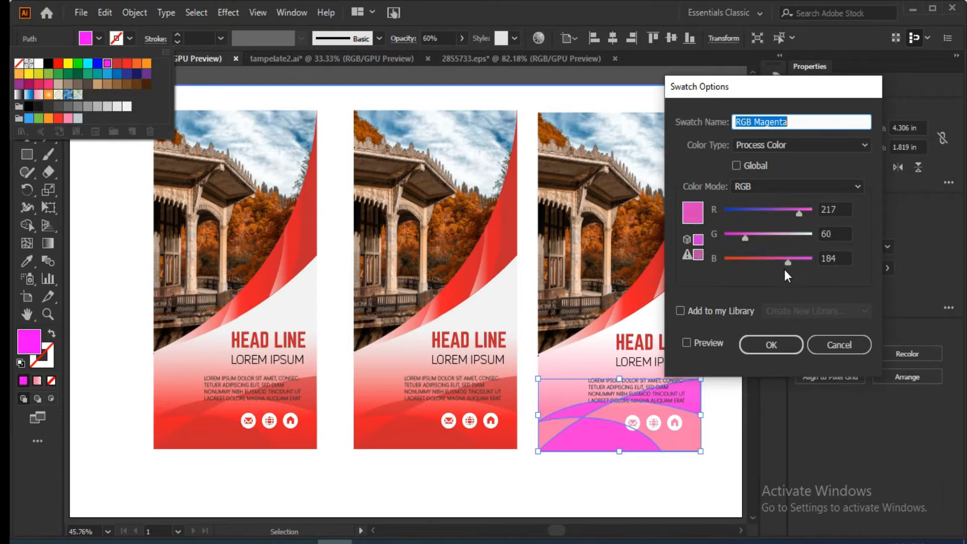
{"action": "left_click", "coordinate": [687, 342]}
{"action": "left_click_drag", "start_coordinate": [785, 262], "coordinate": [751, 238]}
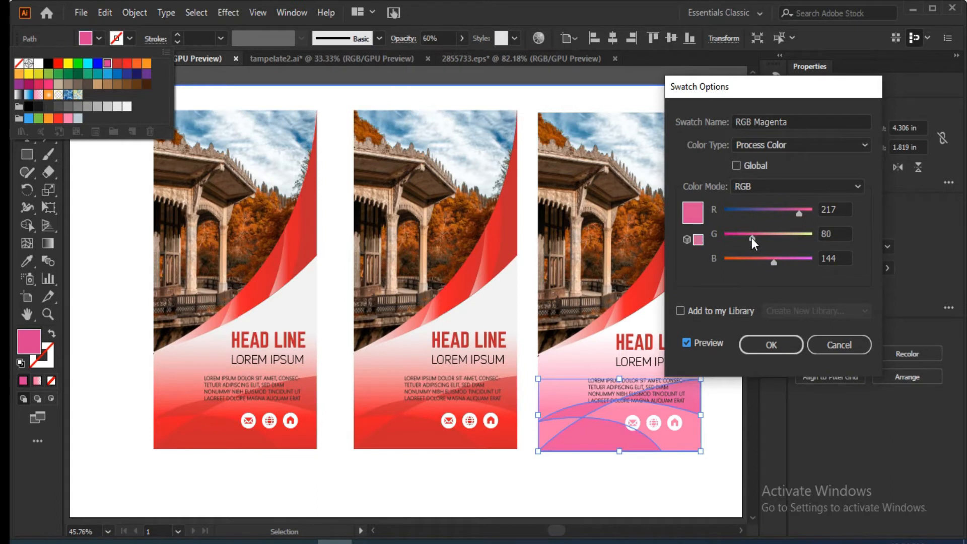
{"action": "left_click_drag", "start_coordinate": [793, 213], "coordinate": [790, 214]}
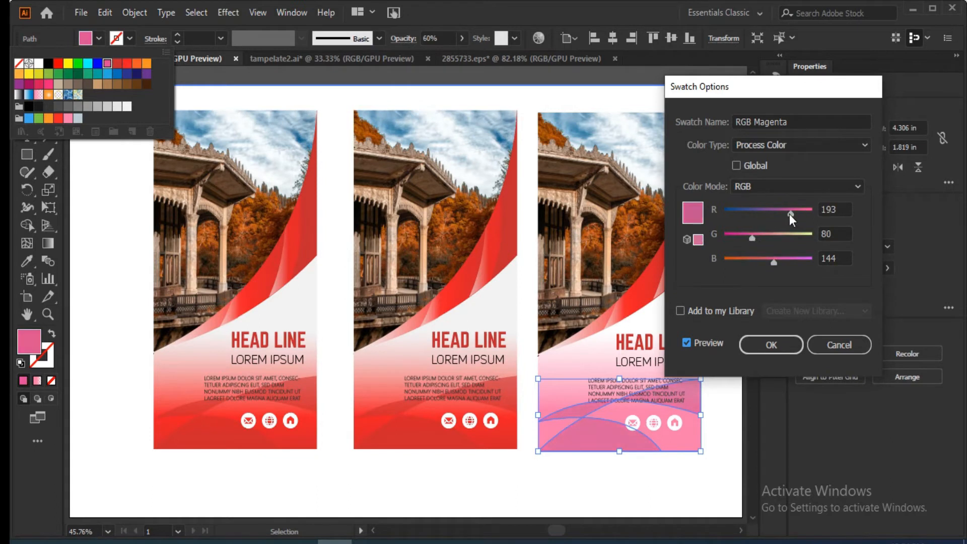
{"action": "left_click", "coordinate": [775, 345]}
{"action": "left_click", "coordinate": [739, 302]}
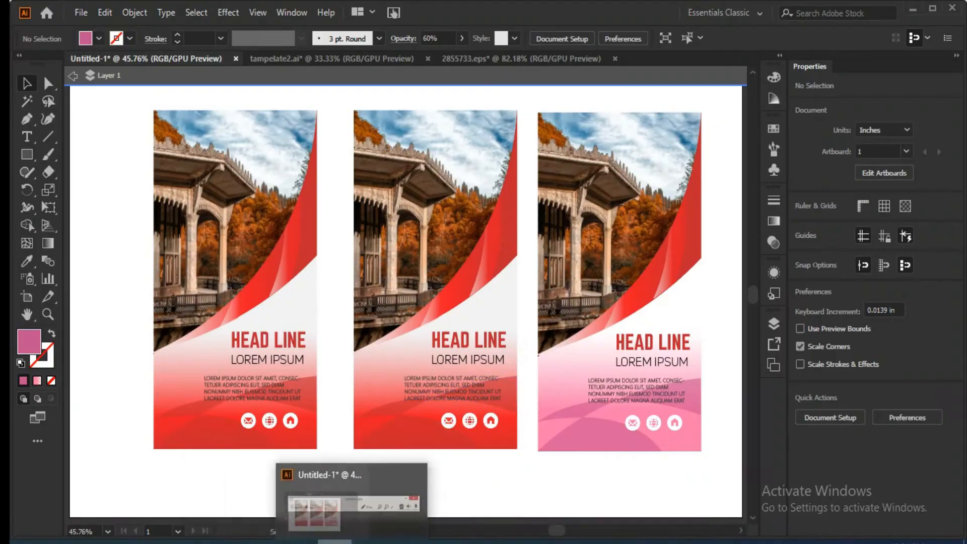
{"action": "left_click", "coordinate": [334, 542]}
{"action": "left_click", "coordinate": [335, 542]}
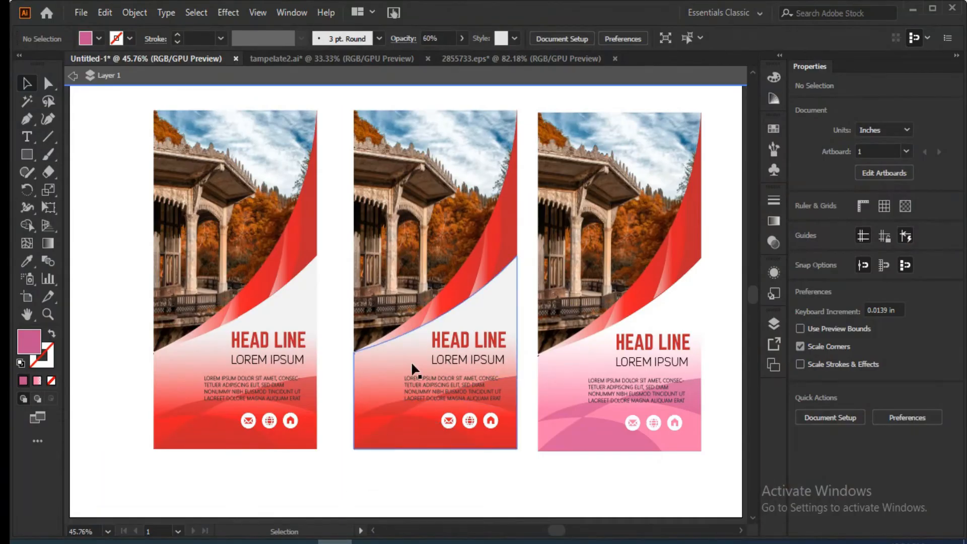
Apply the Sky gradient preset to the lower background panel of the leftmost banner.
{"action": "left_click", "coordinate": [391, 370]}
{"action": "left_click", "coordinate": [203, 360]}
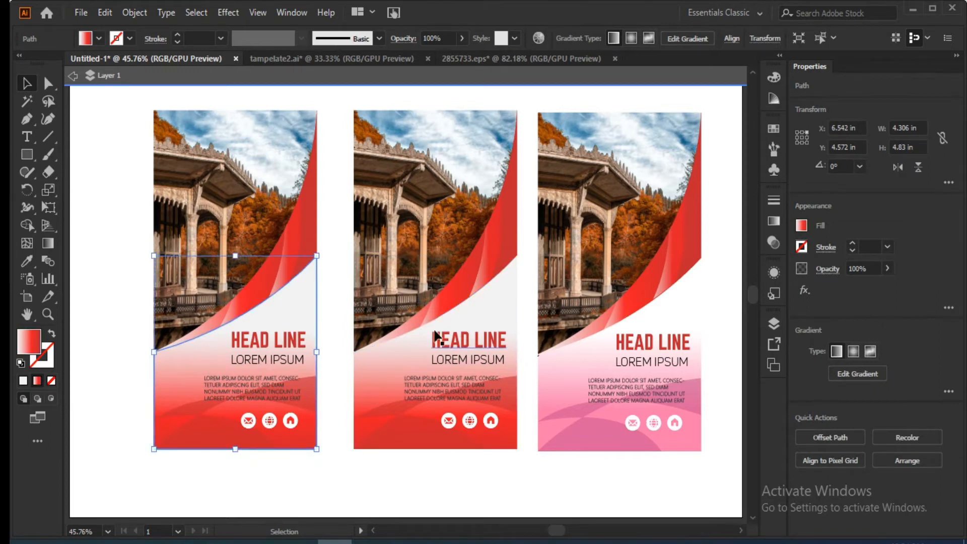
{"action": "left_click", "coordinate": [772, 222]}
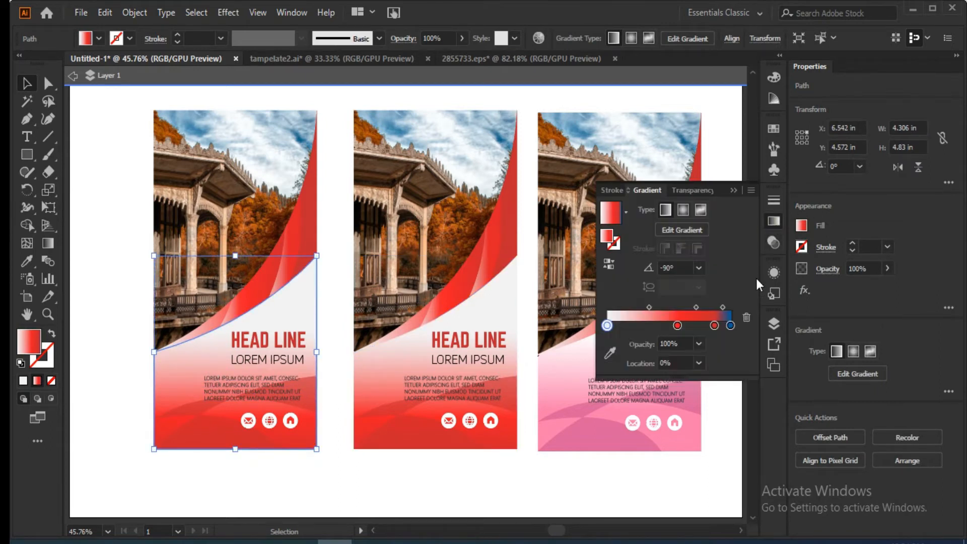
{"action": "left_click", "coordinate": [624, 209]}
{"action": "left_click", "coordinate": [516, 243]}
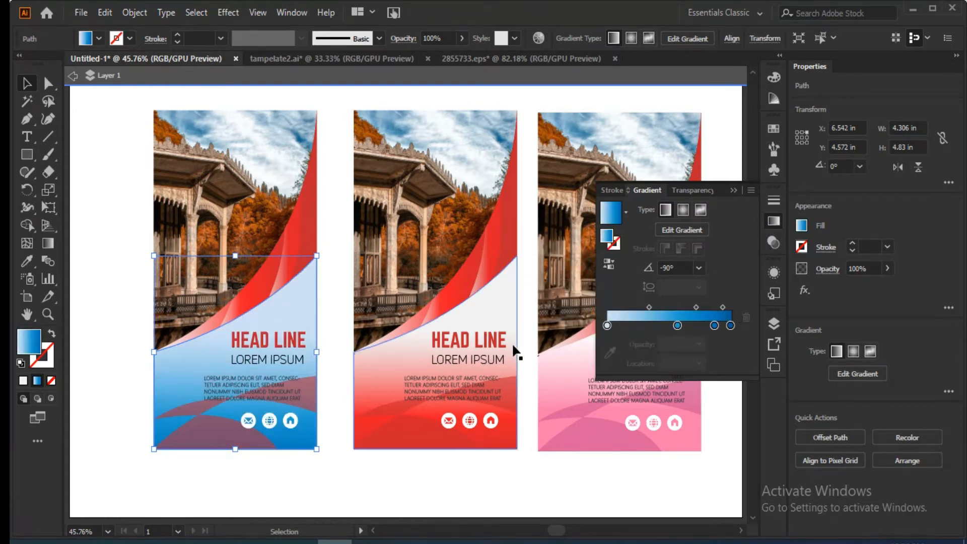
Try several blue and teal fills on the leftmost banner's wave shapes, and settle on the medium blue swatch.
{"action": "left_click", "coordinate": [207, 430]}
{"action": "left_click", "coordinate": [99, 38]}
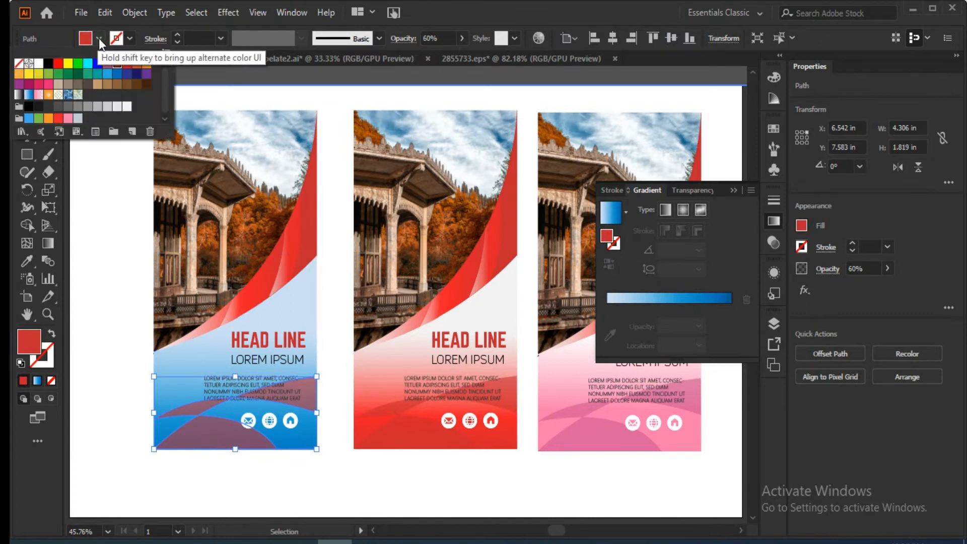
{"action": "left_click", "coordinate": [106, 74]}
{"action": "left_click", "coordinate": [98, 74]}
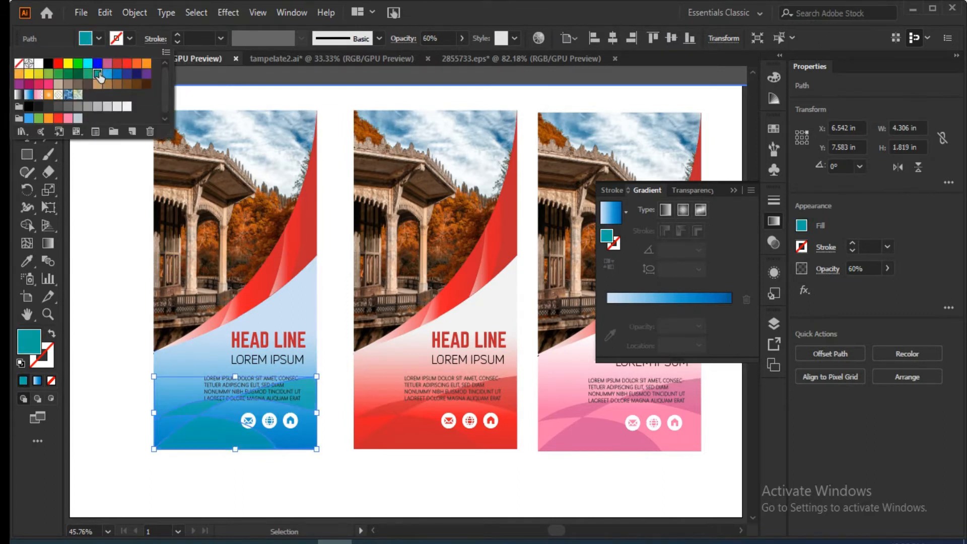
{"action": "left_click", "coordinate": [117, 74]}
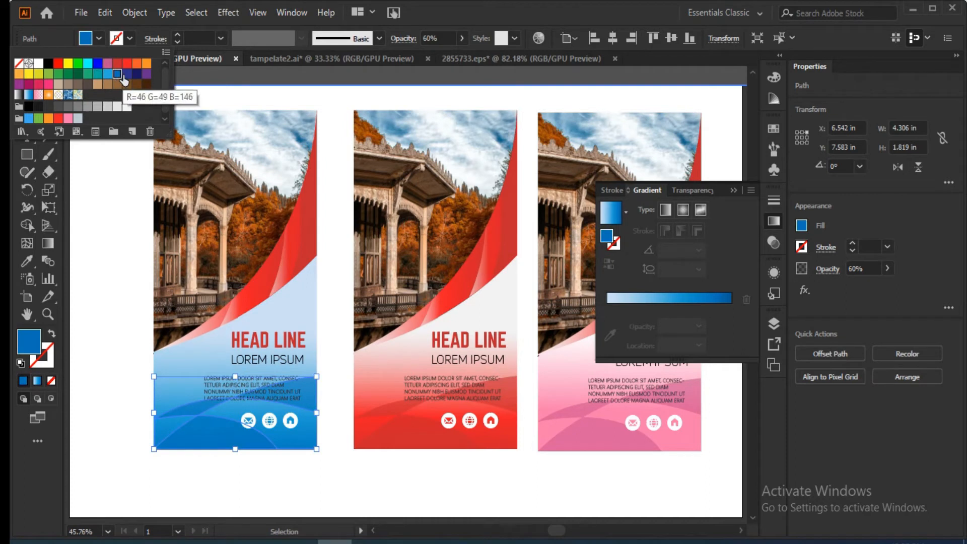
{"action": "left_click", "coordinate": [127, 74]}
{"action": "left_click", "coordinate": [116, 75]}
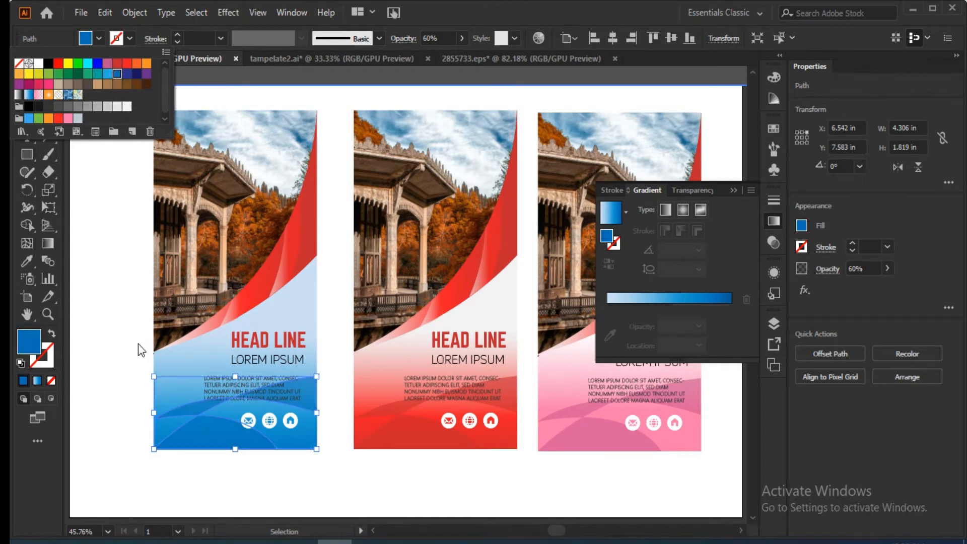
{"action": "left_click", "coordinate": [98, 348]}
{"action": "left_click", "coordinate": [98, 347]}
Try white, gray and navy fills on the leftmost banner's HEAD LINE text, and settle on the medium blue swatch.
{"action": "left_click", "coordinate": [261, 341]}
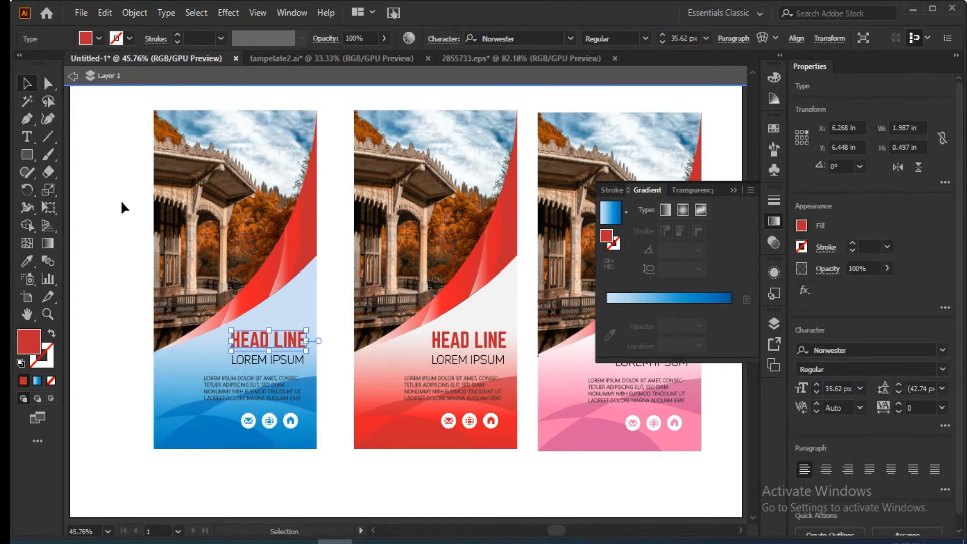
{"action": "left_click", "coordinate": [99, 38]}
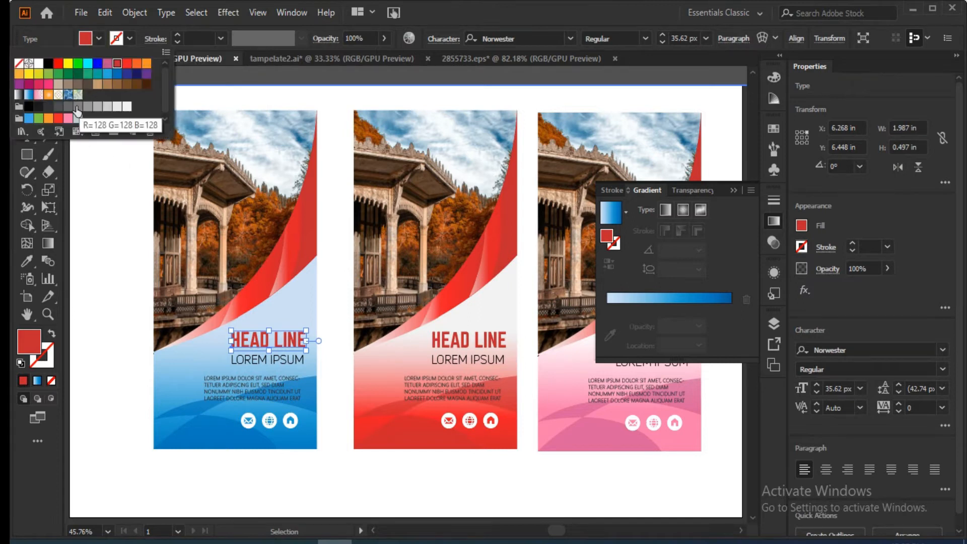
{"action": "left_click", "coordinate": [39, 64]}
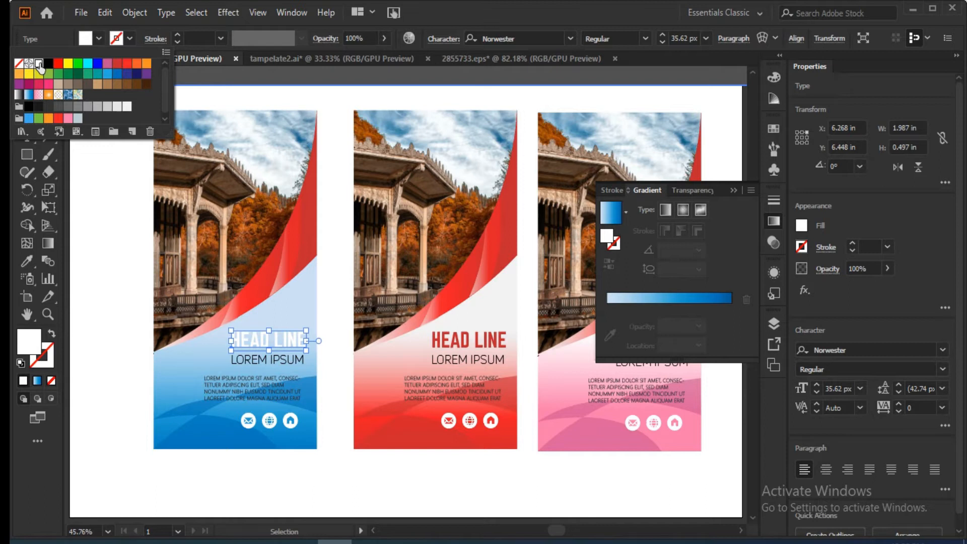
{"action": "left_click", "coordinate": [77, 106]}
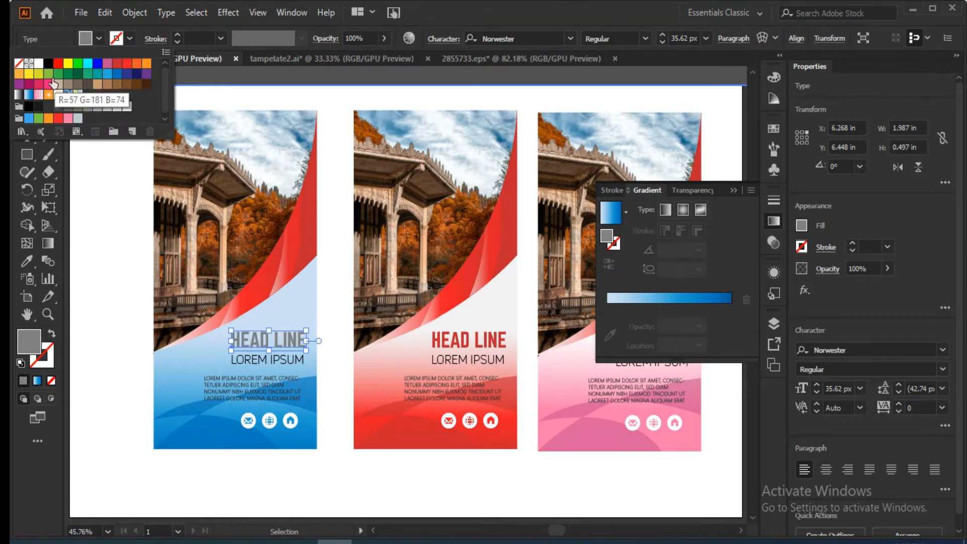
{"action": "left_click", "coordinate": [128, 76]}
{"action": "left_click", "coordinate": [137, 74]}
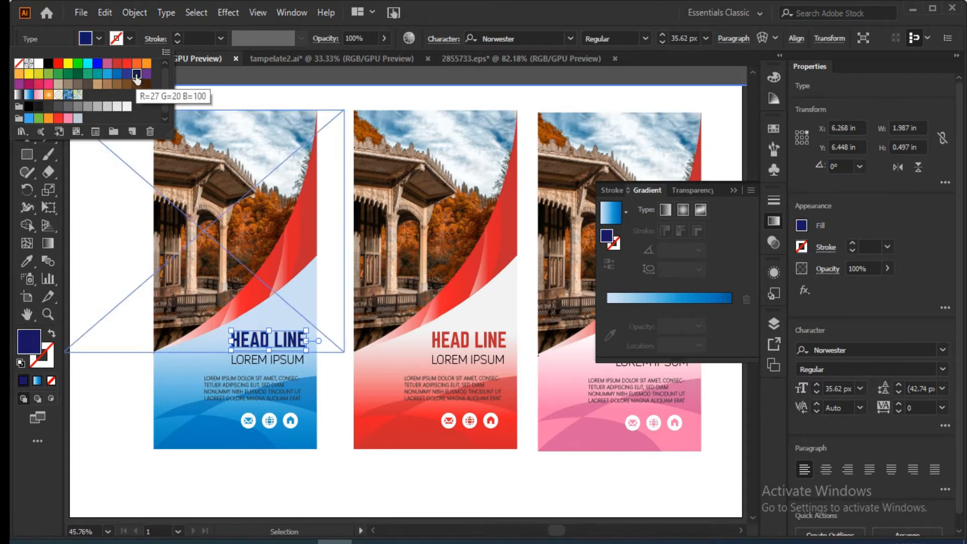
{"action": "left_click", "coordinate": [117, 76]}
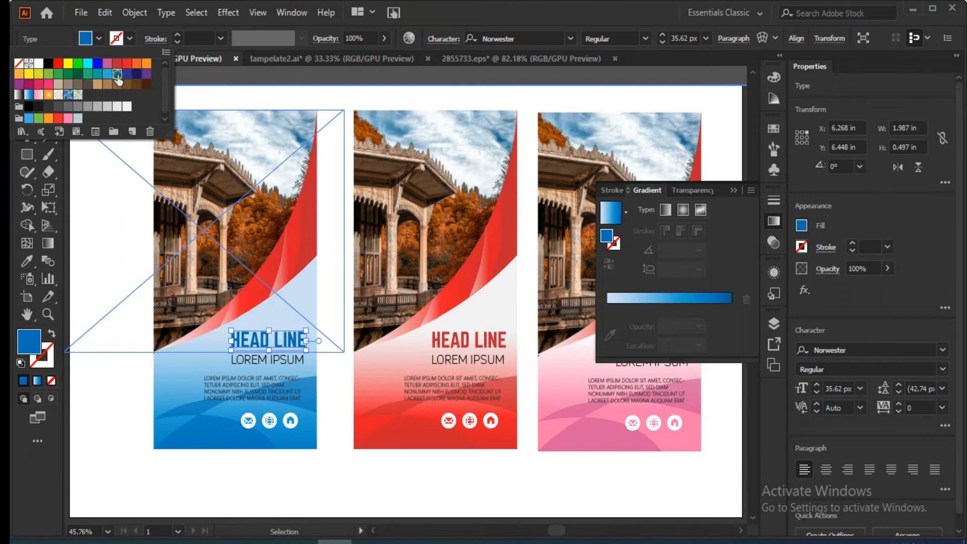
{"action": "left_click", "coordinate": [83, 265]}
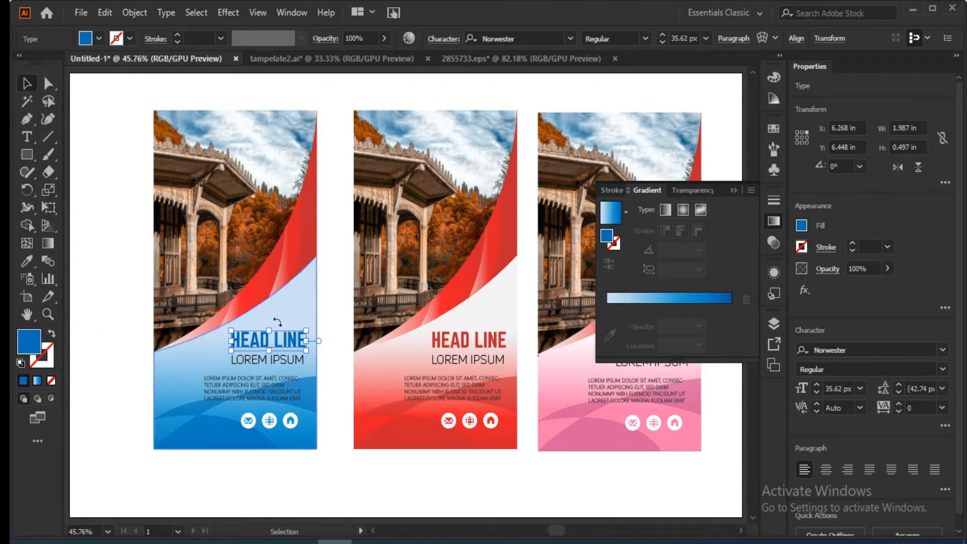
Copy the blue gradient of the leftmost banner's lower panel onto the upper fold highlight of its curved red band.
{"action": "left_click", "coordinate": [263, 295]}
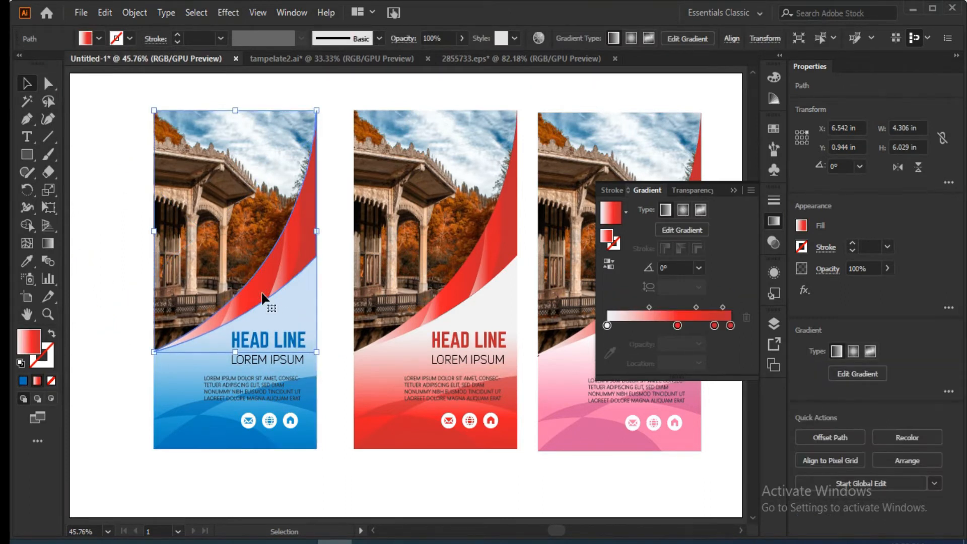
{"action": "left_click", "coordinate": [297, 245]}
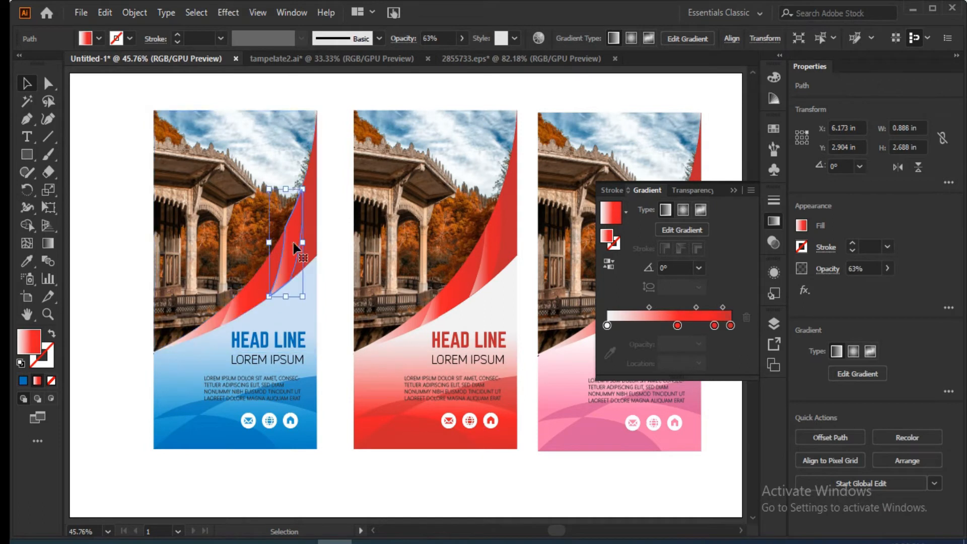
{"action": "left_click", "coordinate": [27, 261]}
{"action": "left_click", "coordinate": [188, 369]}
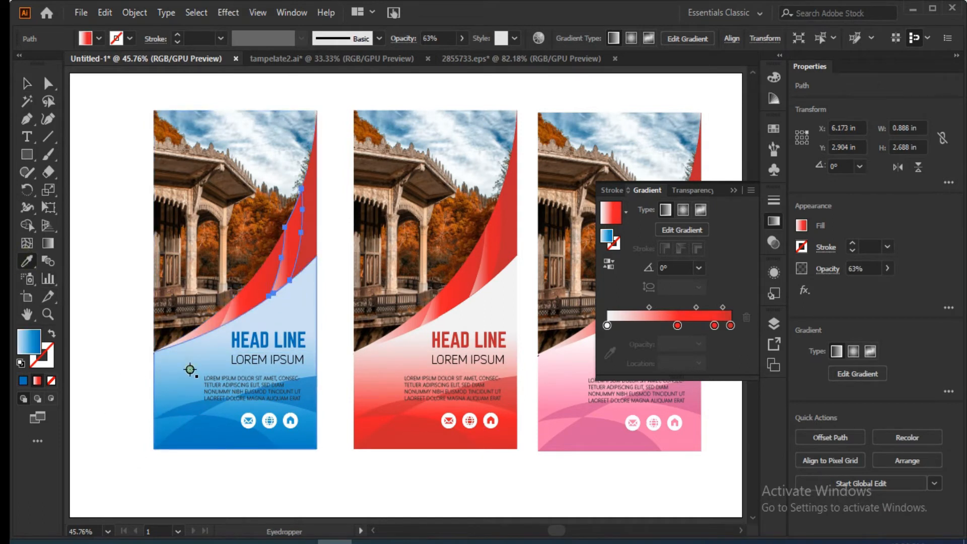
{"action": "key", "text": "v"}
{"action": "left_click", "coordinate": [95, 154]}
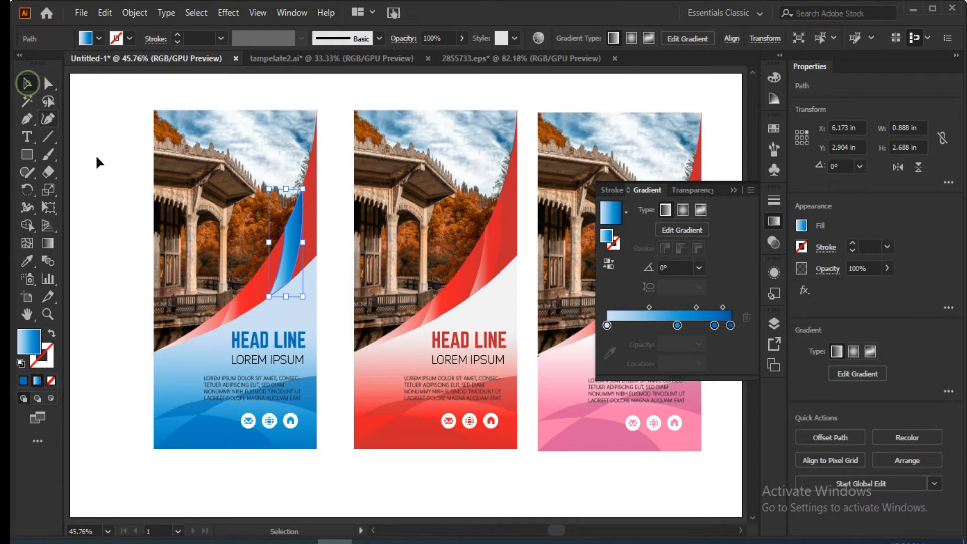
Sample the lower panel's blue gradient onto the main curved band of the leftmost banner.
{"action": "left_click", "coordinate": [310, 222]}
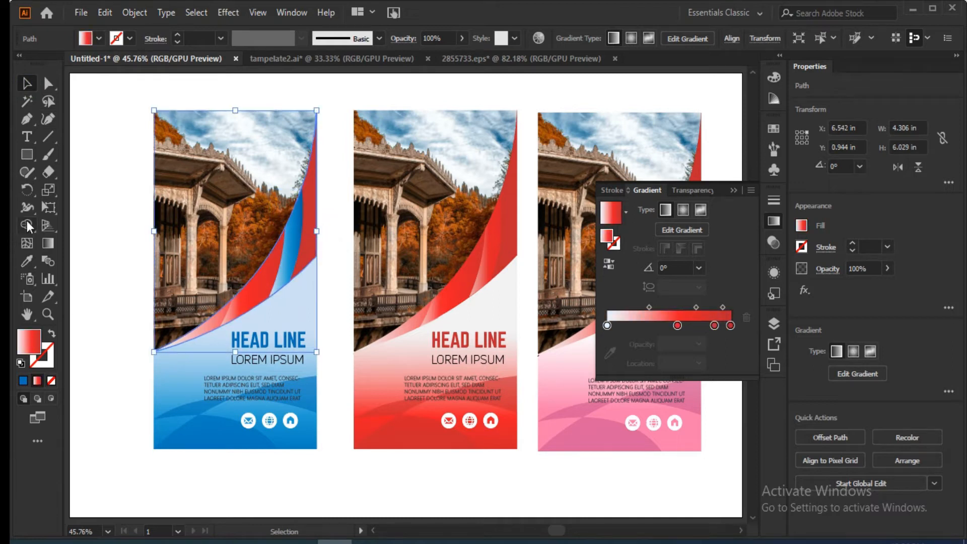
{"action": "left_click", "coordinate": [27, 261]}
{"action": "left_click", "coordinate": [181, 362]}
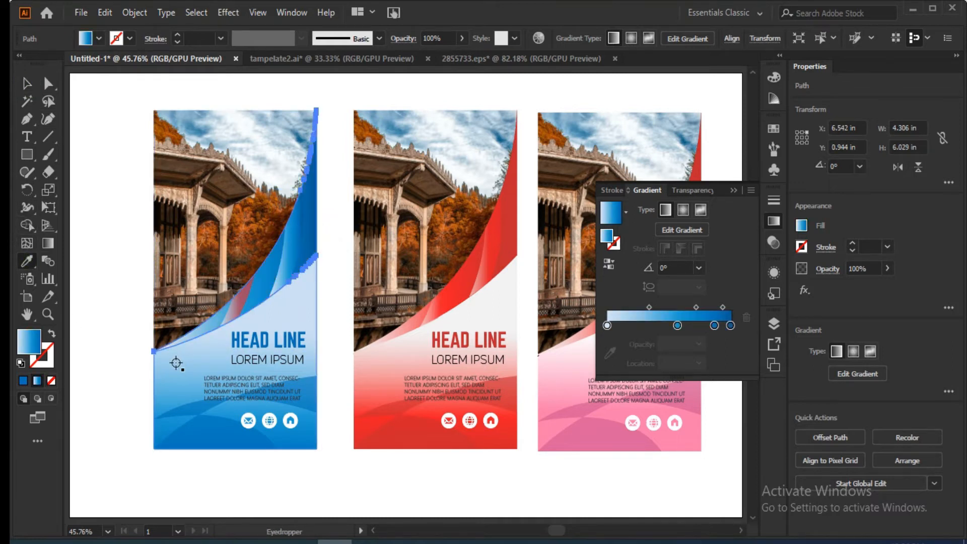
{"action": "left_click", "coordinate": [27, 83]}
{"action": "left_click", "coordinate": [79, 203]}
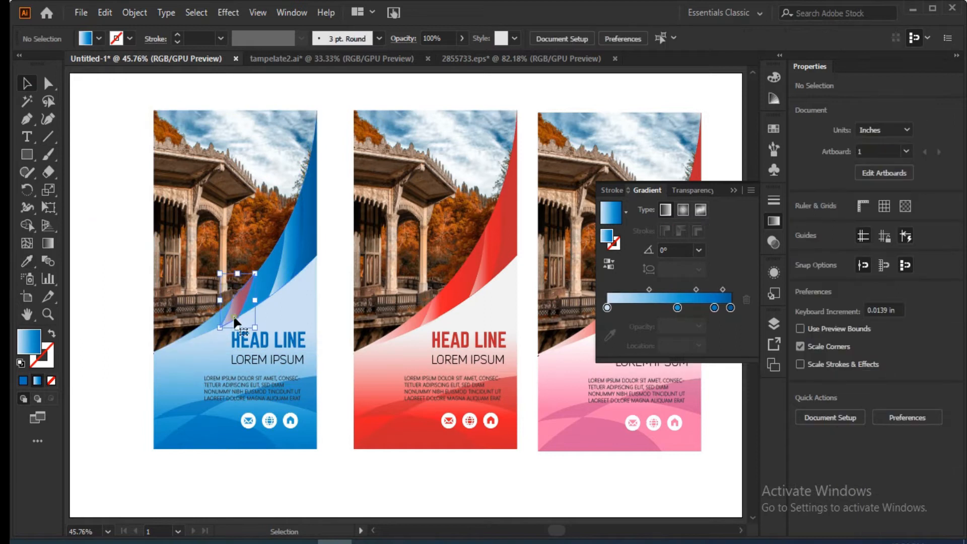
Apply the lower panel's blue gradient to the remaining red fold near the lower end of the leftmost banner's band.
{"action": "left_click", "coordinate": [233, 314]}
{"action": "left_click", "coordinate": [27, 260]}
{"action": "left_click", "coordinate": [181, 362]}
{"action": "left_click", "coordinate": [27, 83]}
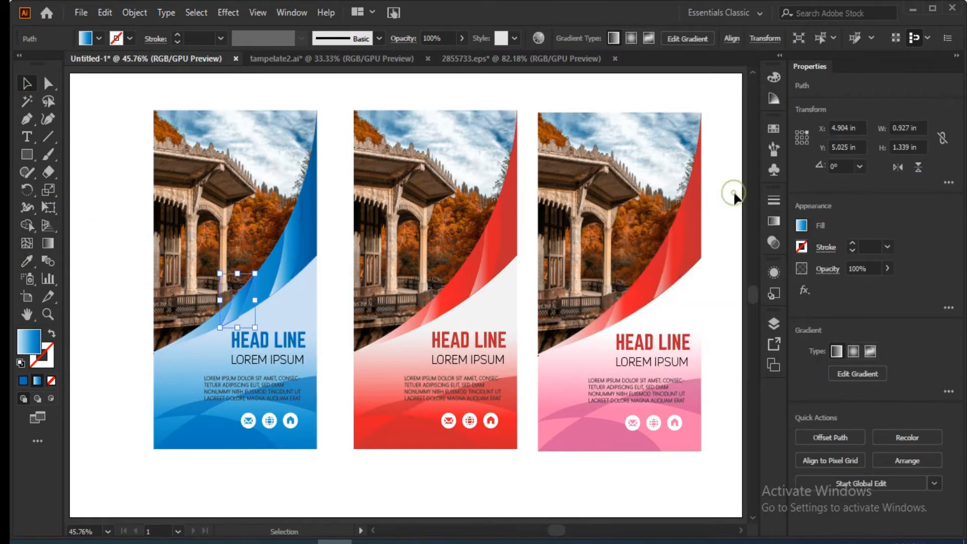
Sample the pink gradient of the rightmost banner's lower panel onto its main curved red band.
{"action": "left_click", "coordinate": [692, 243]}
{"action": "left_click", "coordinate": [606, 438]}
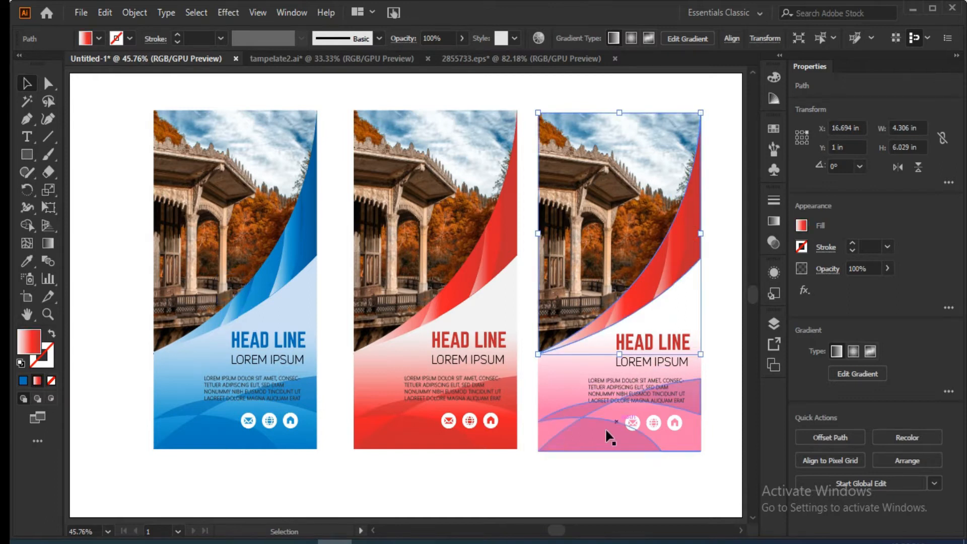
{"action": "left_click", "coordinate": [27, 261]}
{"action": "left_click", "coordinate": [579, 382]}
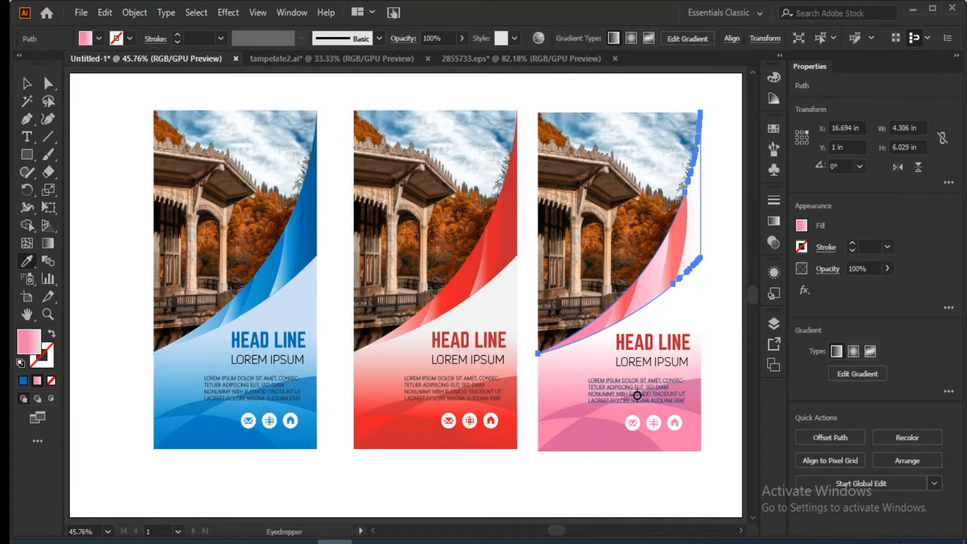
{"action": "left_click", "coordinate": [667, 282]}
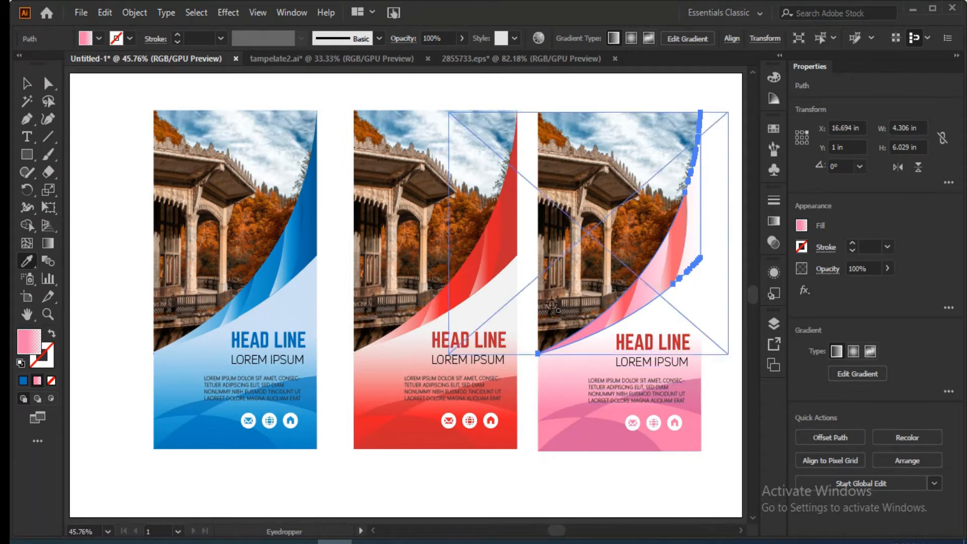
{"action": "left_click", "coordinate": [27, 83]}
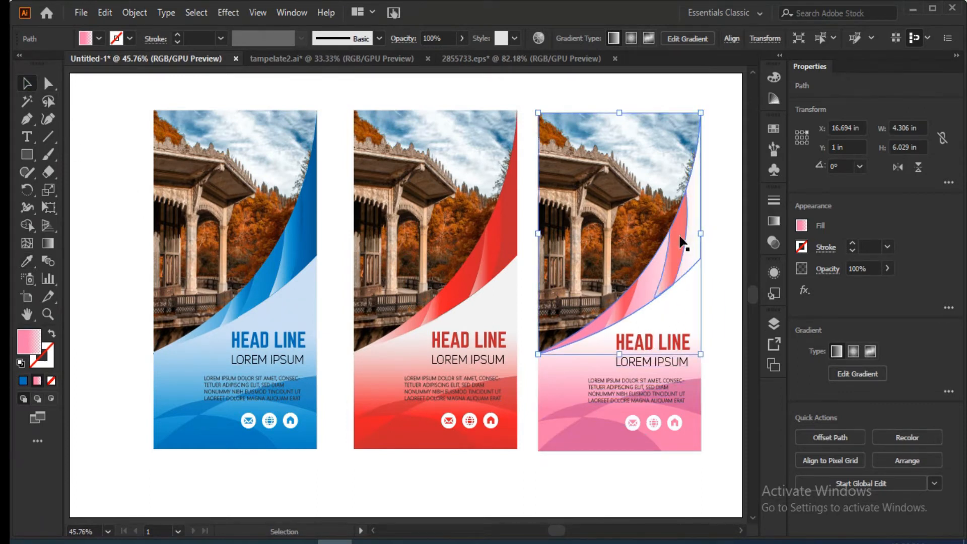
Recolor the upper fold of the rightmost banner's band, trying the magenta wave fill before settling on the panel's pink gradient.
{"action": "left_click", "coordinate": [680, 243]}
{"action": "left_click", "coordinate": [27, 263]}
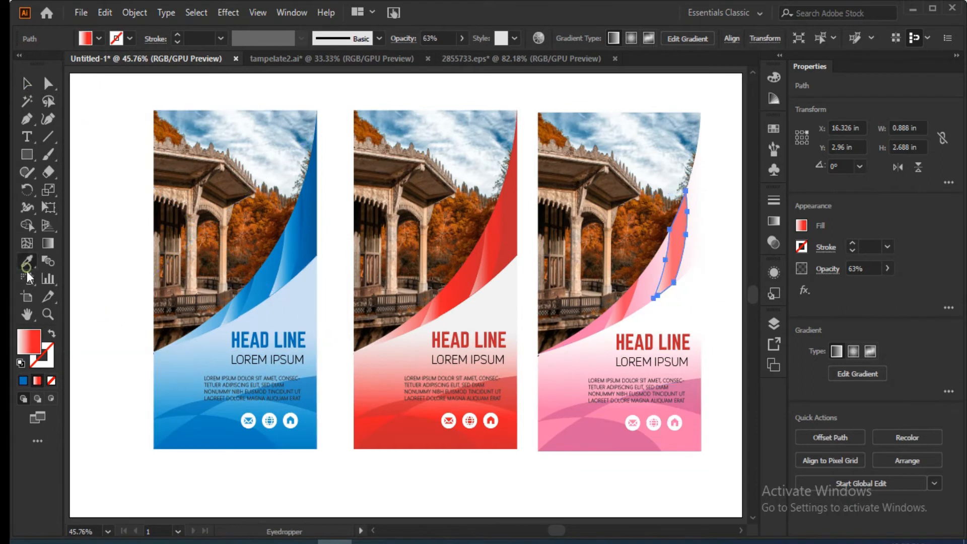
{"action": "left_click", "coordinate": [568, 427]}
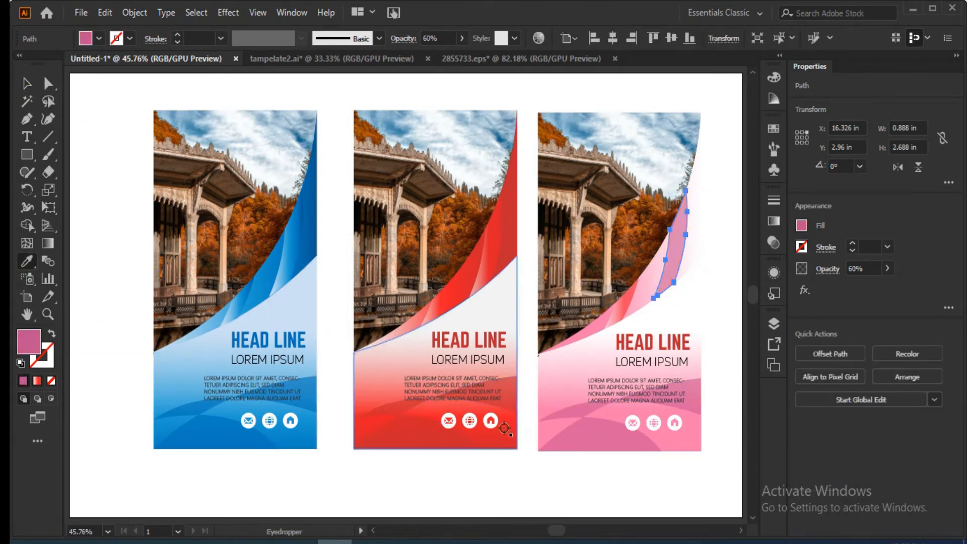
{"action": "left_click", "coordinate": [574, 388]}
{"action": "left_click", "coordinate": [30, 120]}
{"action": "left_click", "coordinate": [35, 86]}
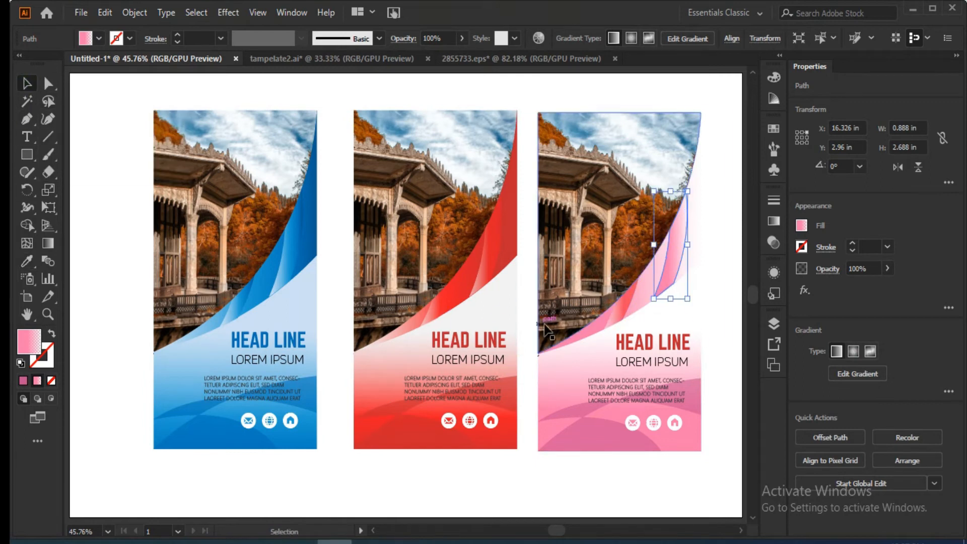
Apply the lower panel's pink gradient to the remaining red fold near the lower end of the rightmost banner's band.
{"action": "left_click", "coordinate": [619, 325]}
{"action": "left_click", "coordinate": [27, 261]}
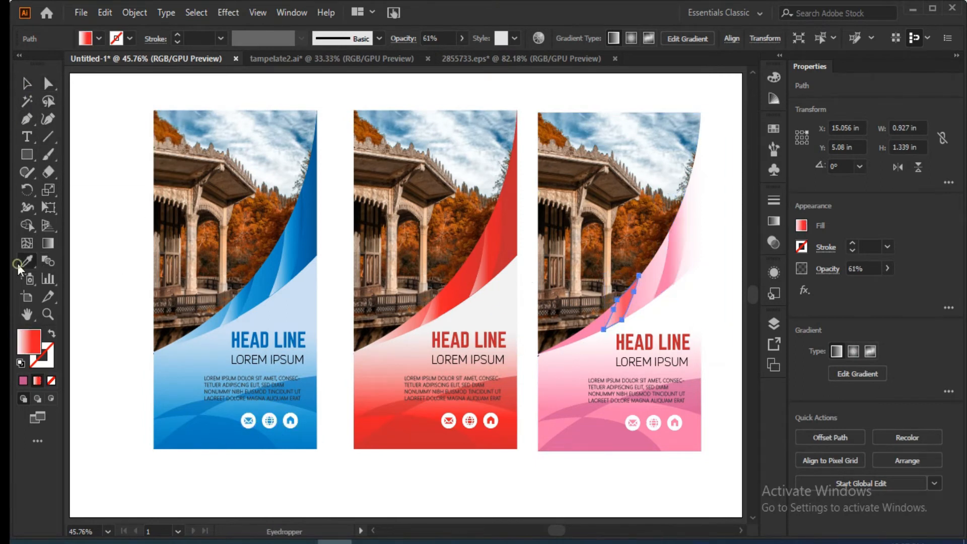
{"action": "left_click", "coordinate": [564, 393]}
{"action": "key", "text": "v"}
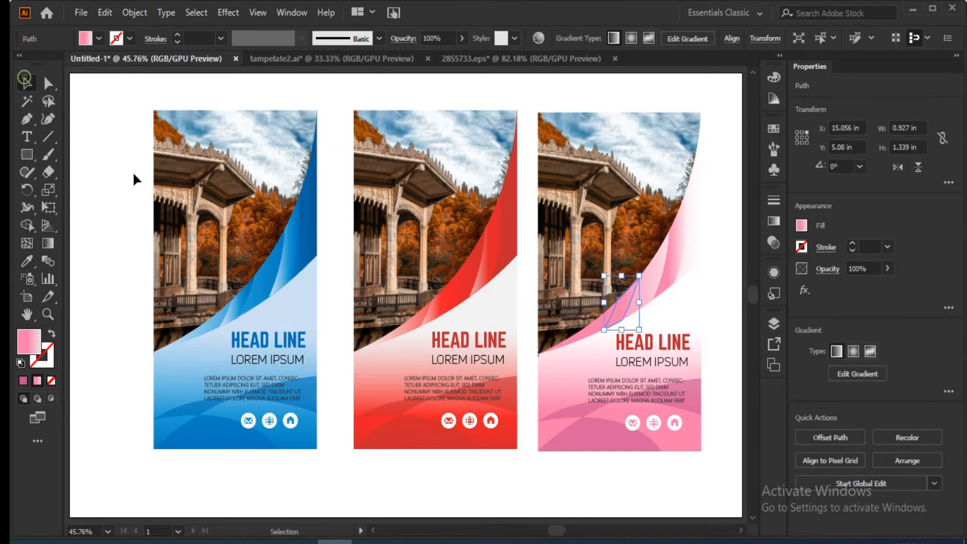
{"action": "left_click", "coordinate": [142, 210]}
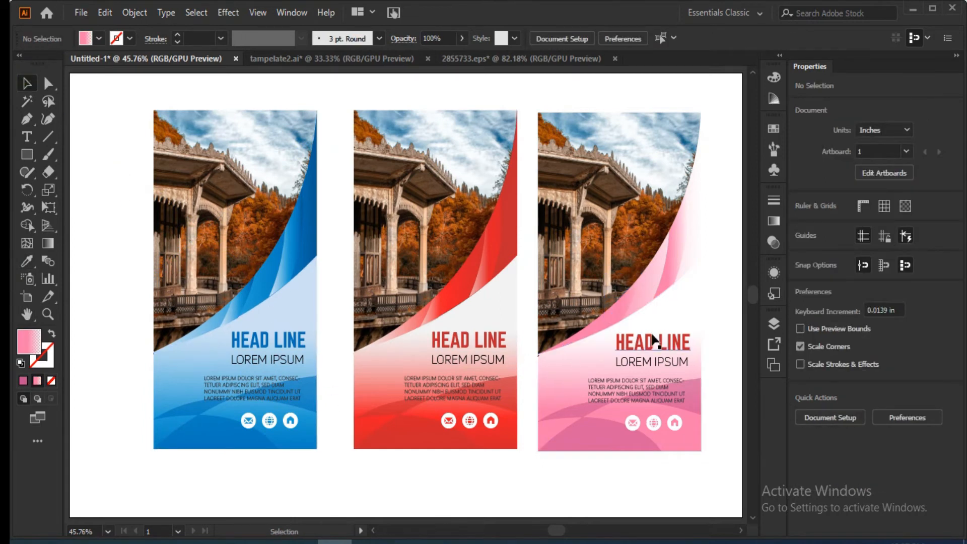
Shift the midpoint of the pink gradient on the rightmost banner's main curved band to 87%.
{"action": "left_click", "coordinate": [697, 232]}
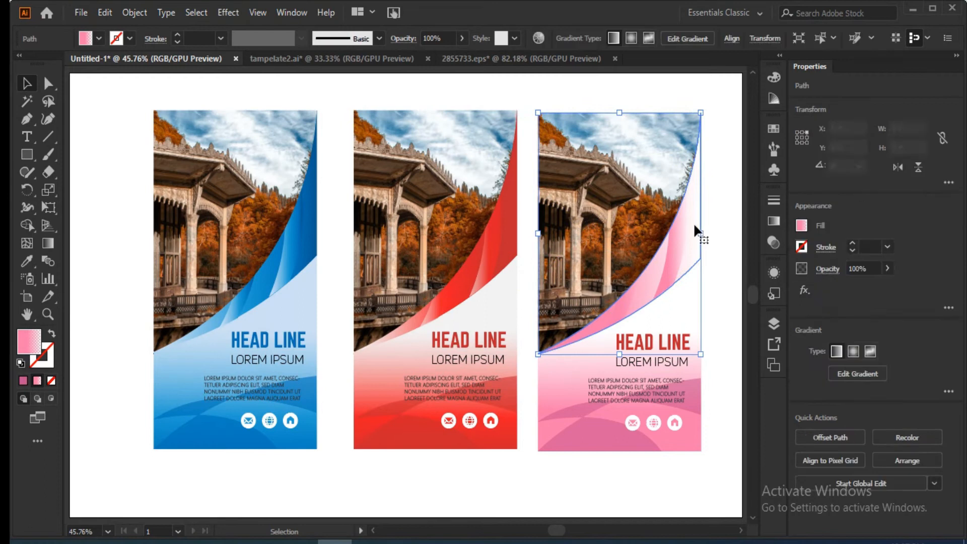
{"action": "left_click", "coordinate": [29, 259]}
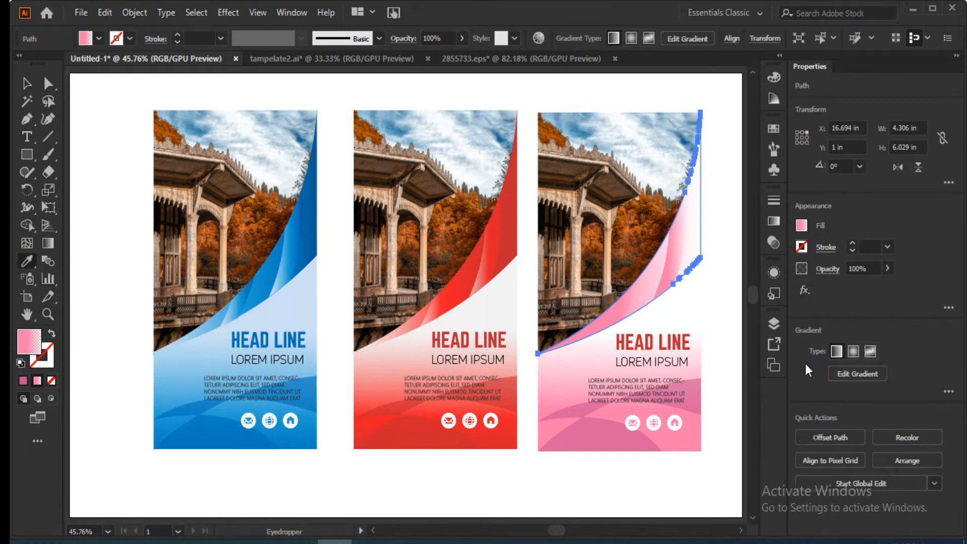
{"action": "left_click", "coordinate": [800, 225]}
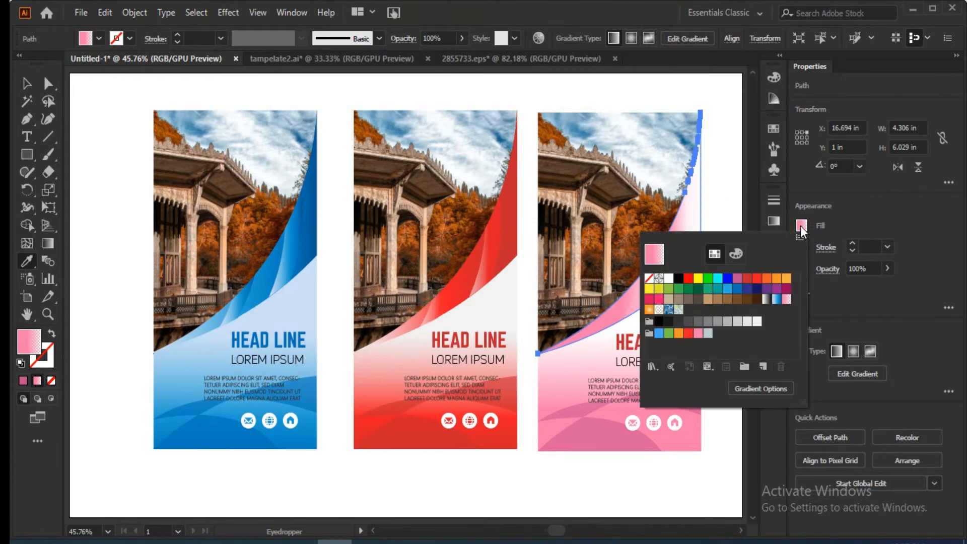
{"action": "left_click", "coordinate": [773, 221]}
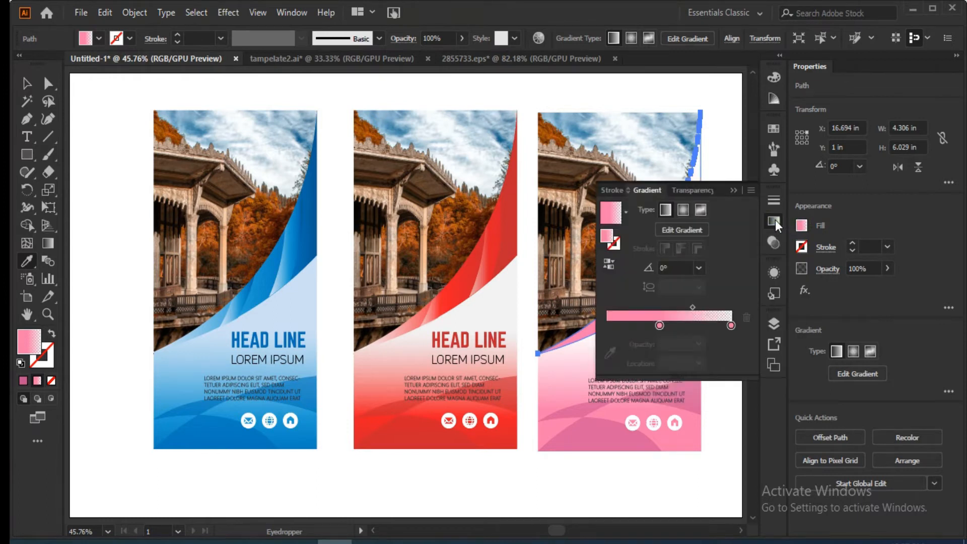
{"action": "left_click", "coordinate": [730, 325]}
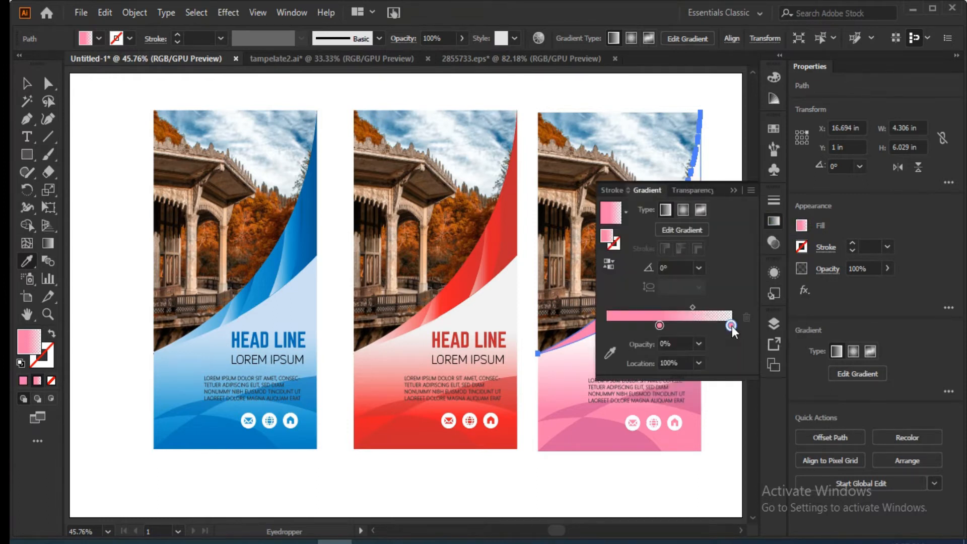
{"action": "left_click", "coordinate": [680, 230]}
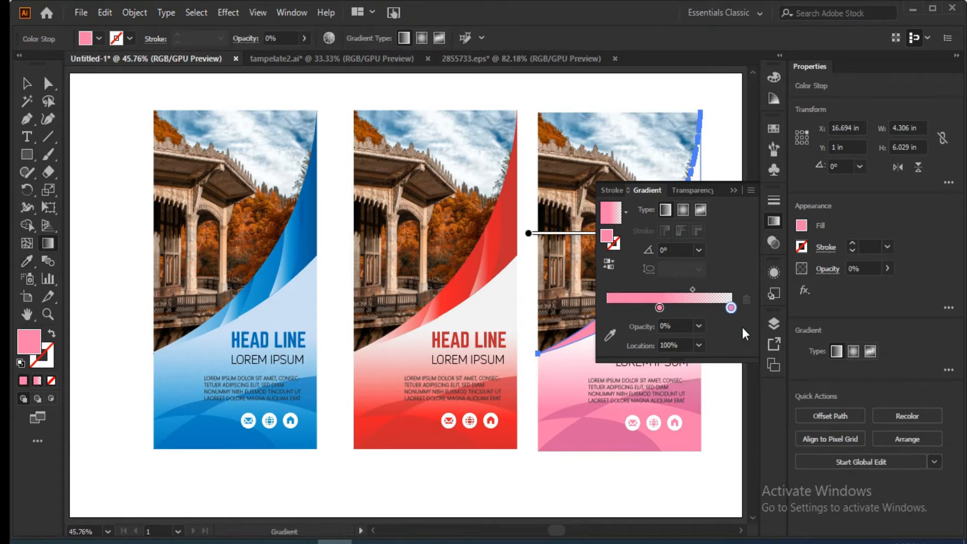
{"action": "left_click_drag", "start_coordinate": [692, 288], "coordinate": [722, 290]}
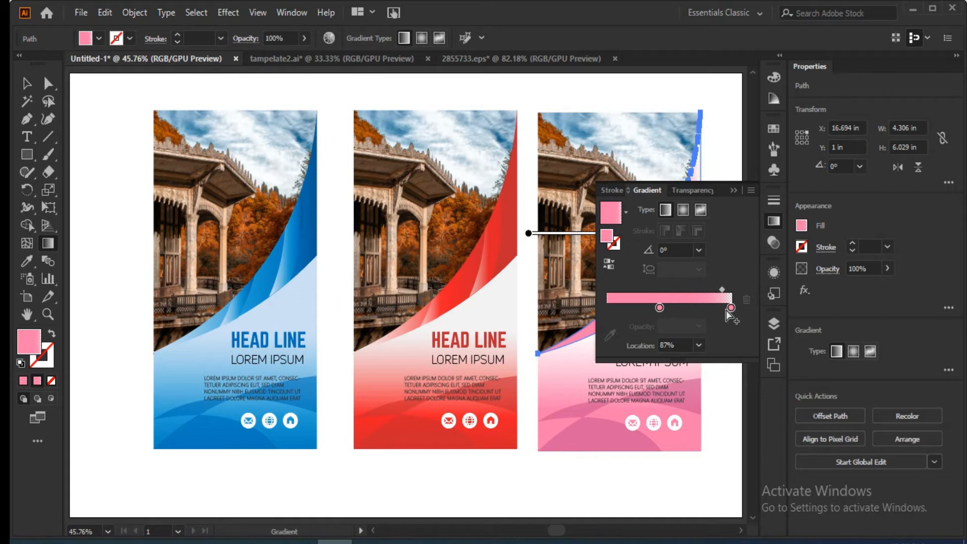
Examine the opacity and color settings of the transparent end stop in the band's pink gradient.
{"action": "left_click", "coordinate": [728, 308]}
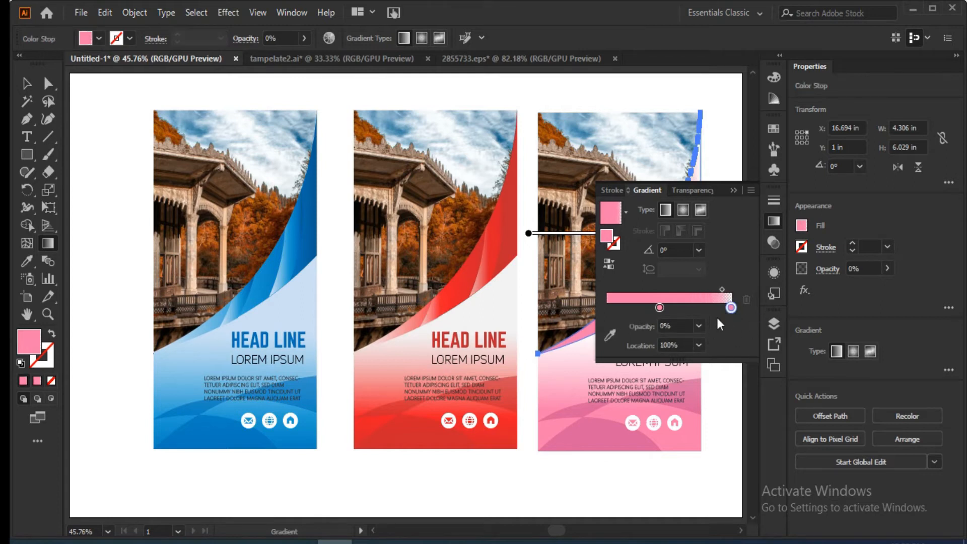
{"action": "left_click", "coordinate": [722, 289]}
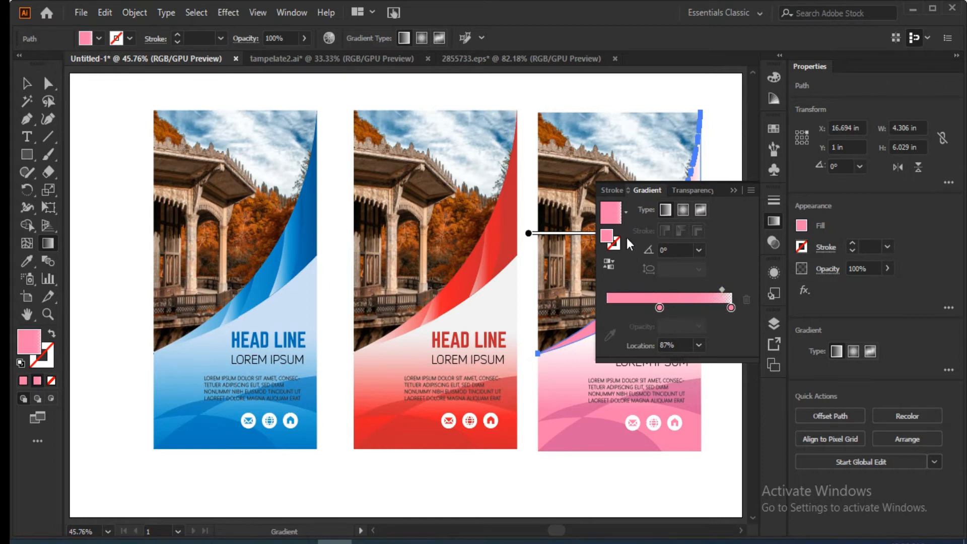
{"action": "left_click", "coordinate": [690, 195]}
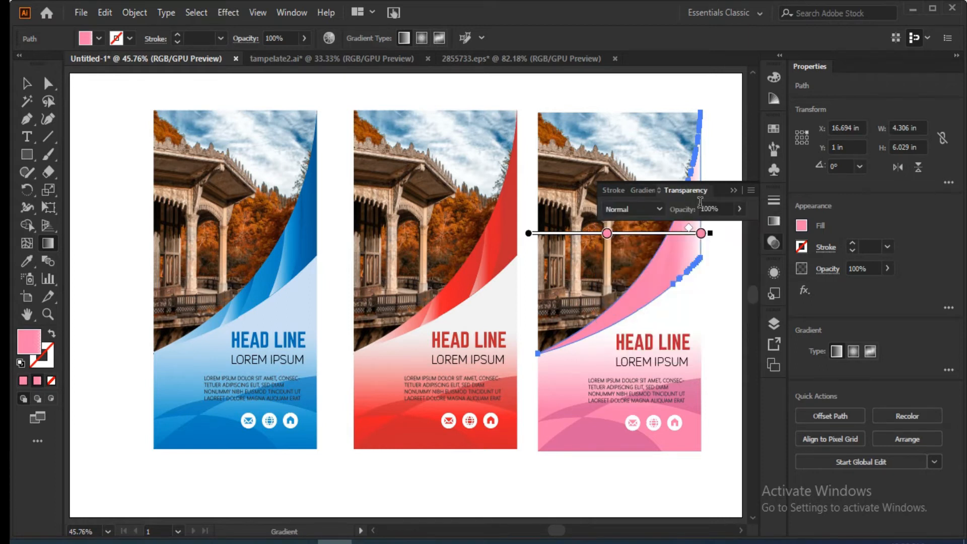
{"action": "left_click", "coordinate": [701, 233]}
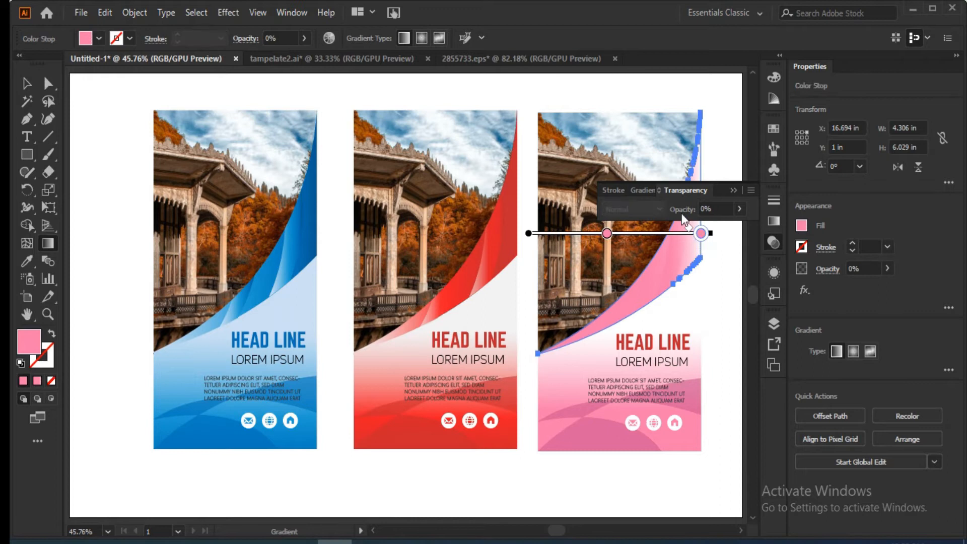
{"action": "left_click", "coordinate": [648, 190]}
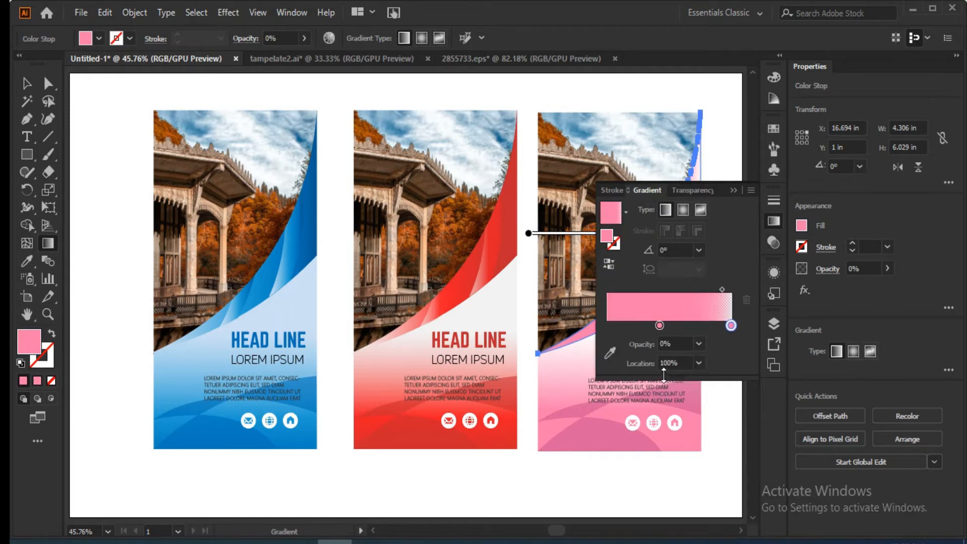
{"action": "left_click", "coordinate": [704, 344]}
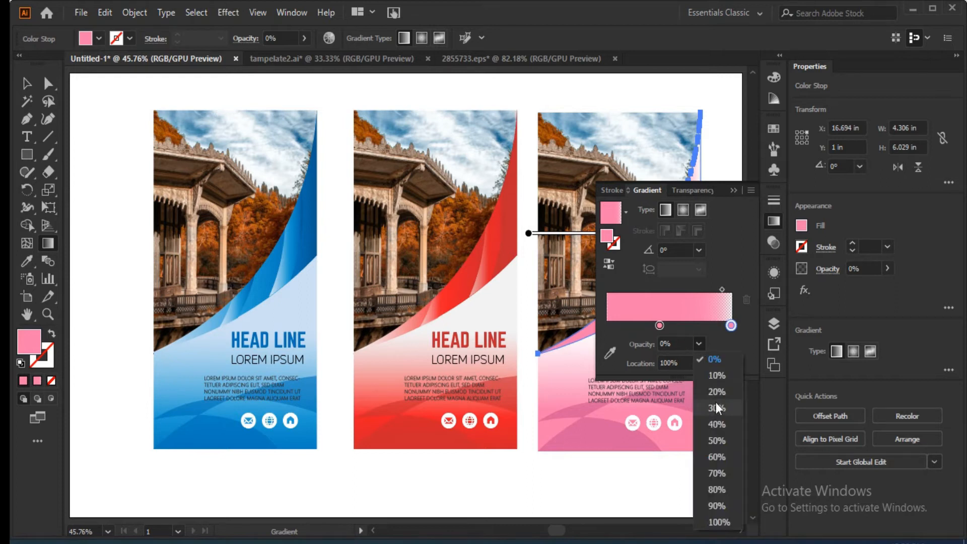
{"action": "left_click", "coordinate": [623, 373]}
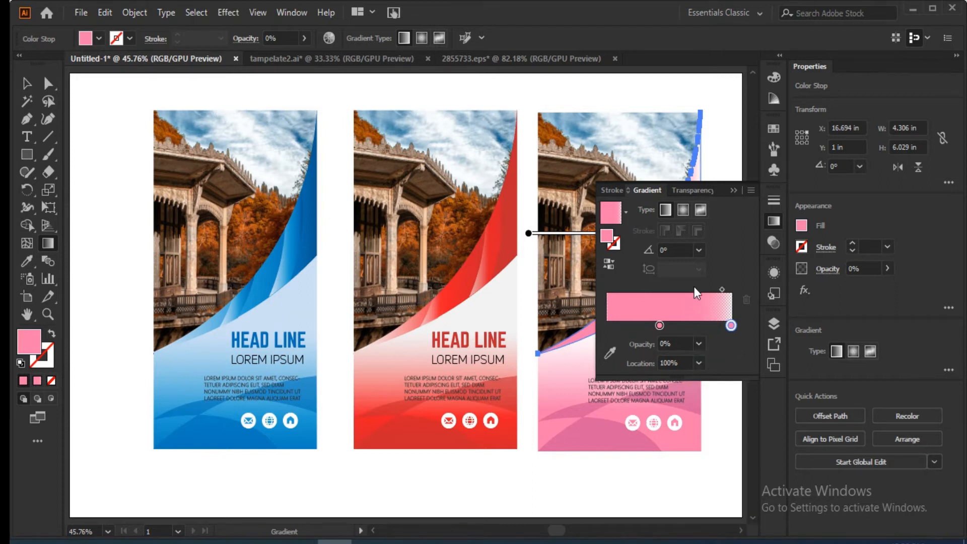
{"action": "double_click", "coordinate": [730, 326]}
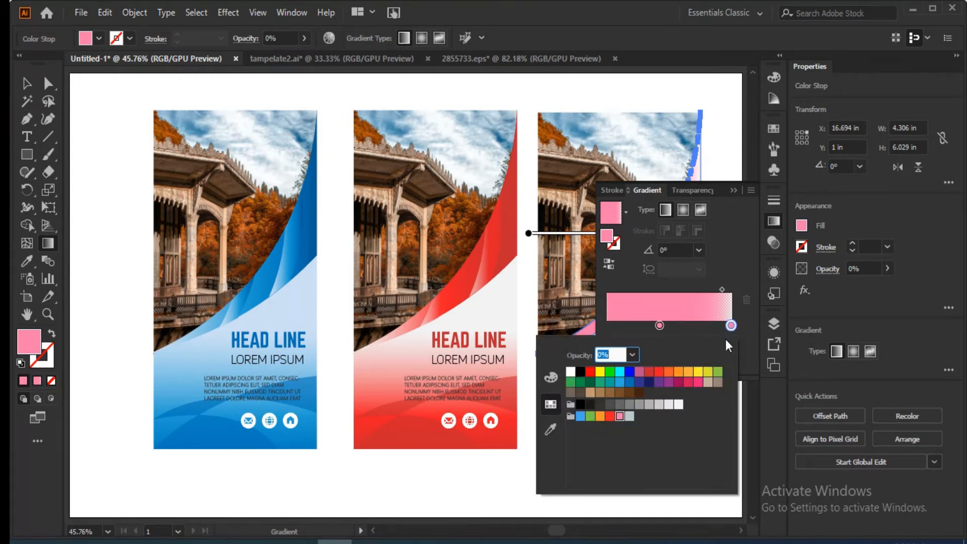
{"action": "left_click", "coordinate": [730, 327]}
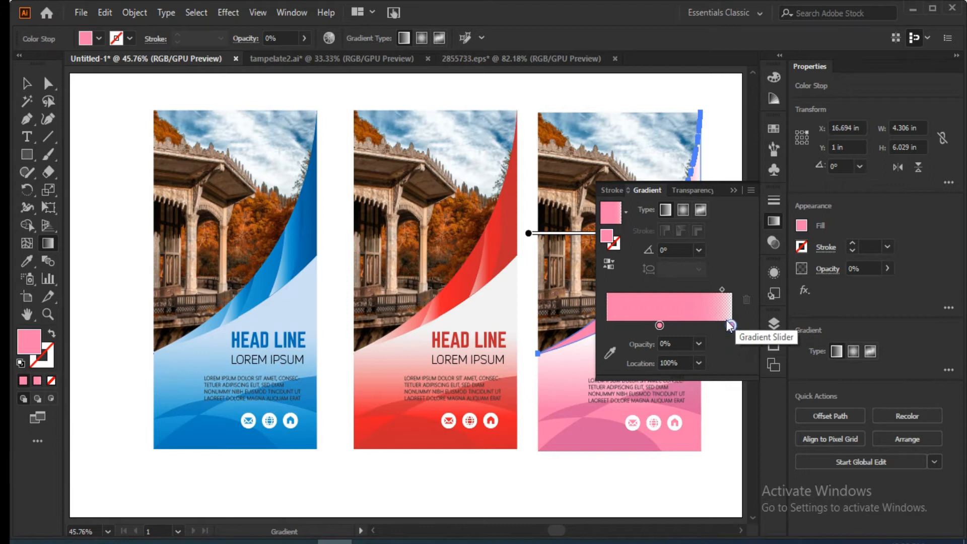
Apply the White, Black preset gradient to the rightmost banner's main curved band and deselect it.
{"action": "left_click", "coordinate": [625, 212]}
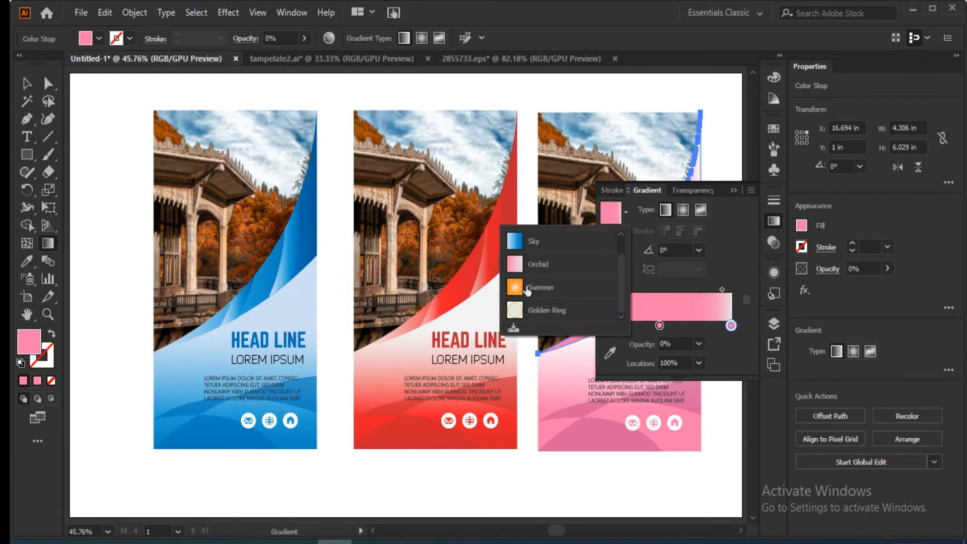
{"action": "left_click_drag", "start_coordinate": [622, 275], "coordinate": [627, 240]}
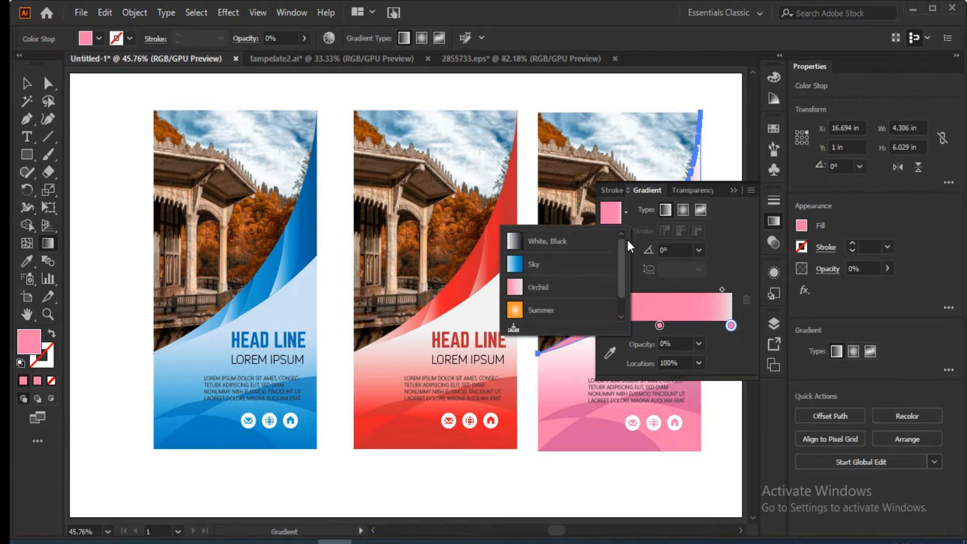
{"action": "left_click", "coordinate": [520, 242]}
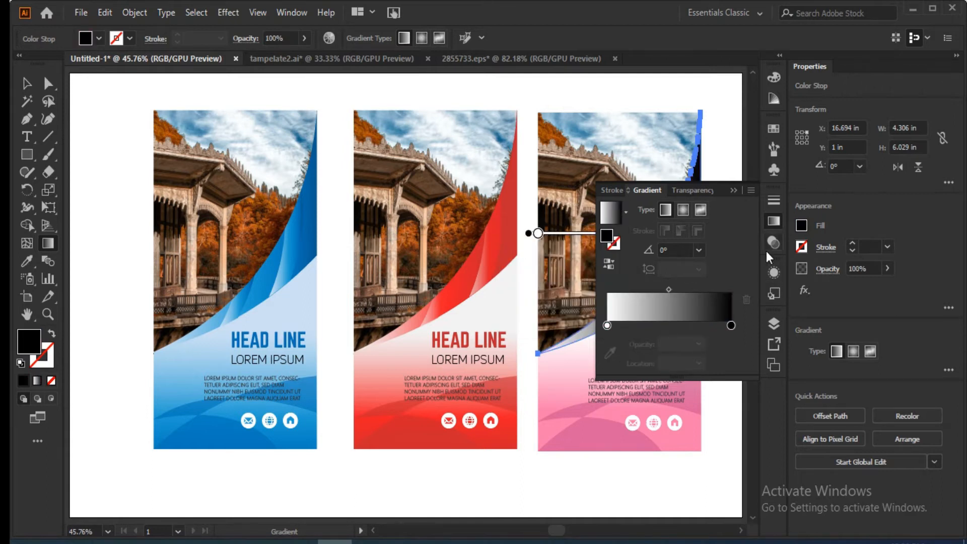
{"action": "left_click", "coordinate": [25, 86]}
{"action": "left_click", "coordinate": [442, 498]}
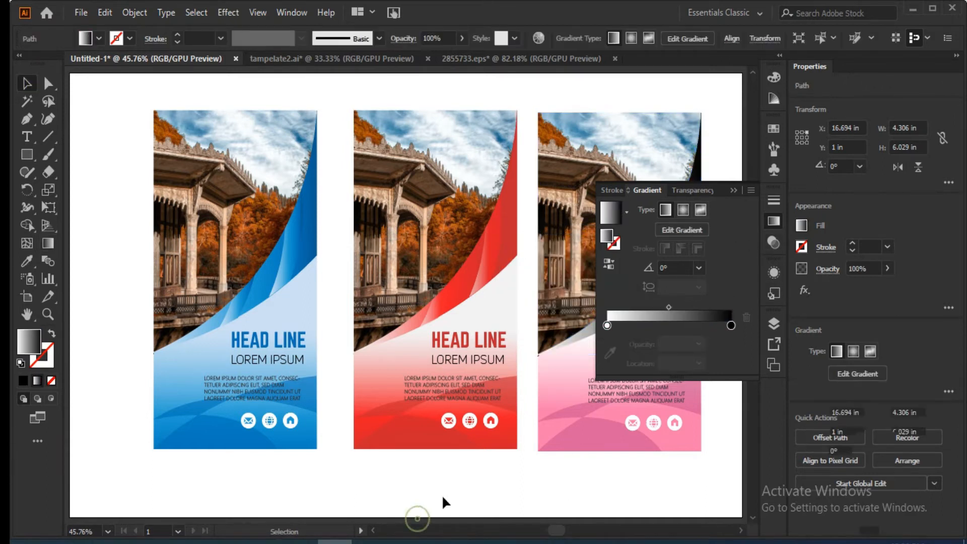
{"action": "left_click", "coordinate": [734, 191]}
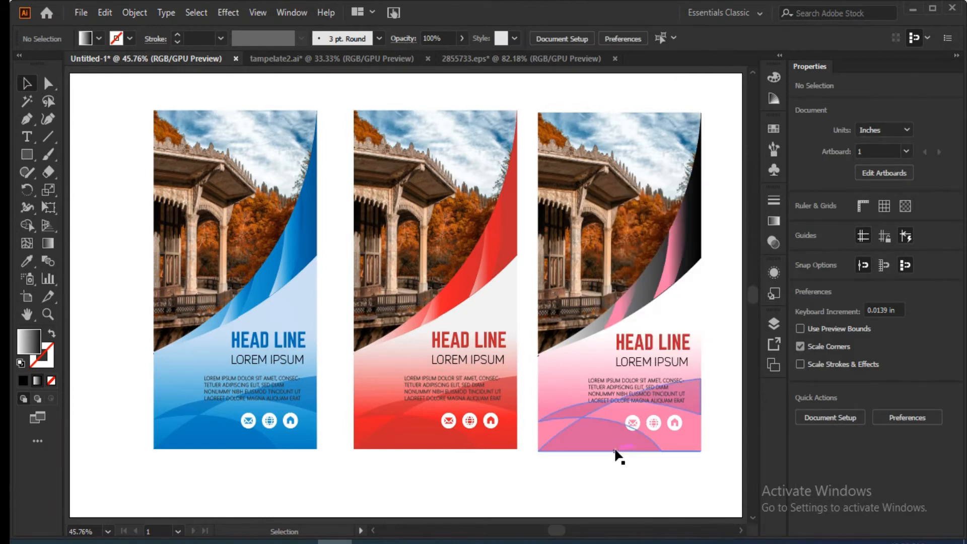
Try a solid crimson fill on the rightmost banner's lower panel before reapplying the pink fading gradient at 0°.
{"action": "left_click", "coordinate": [682, 447]}
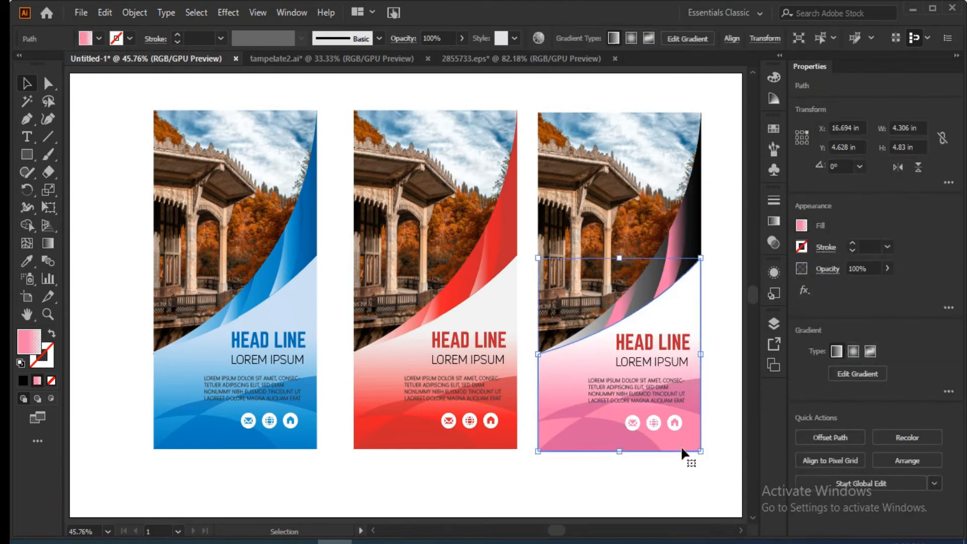
{"action": "left_click", "coordinate": [801, 226]}
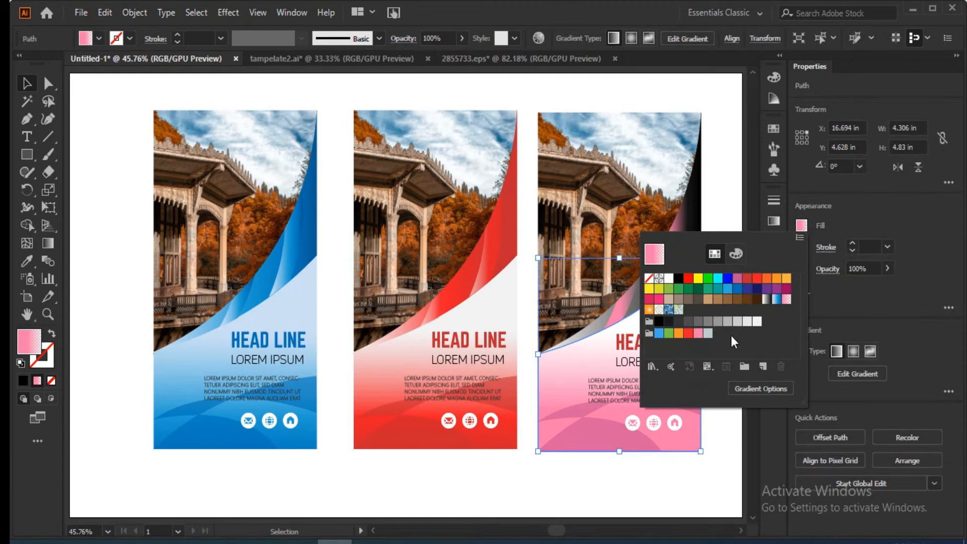
{"action": "left_click", "coordinate": [649, 299]}
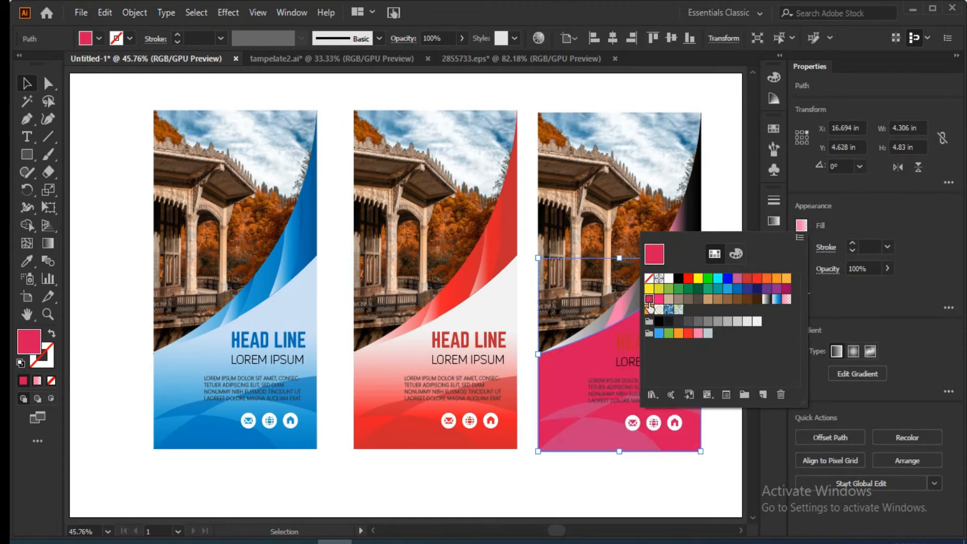
{"action": "left_click", "coordinate": [773, 221]}
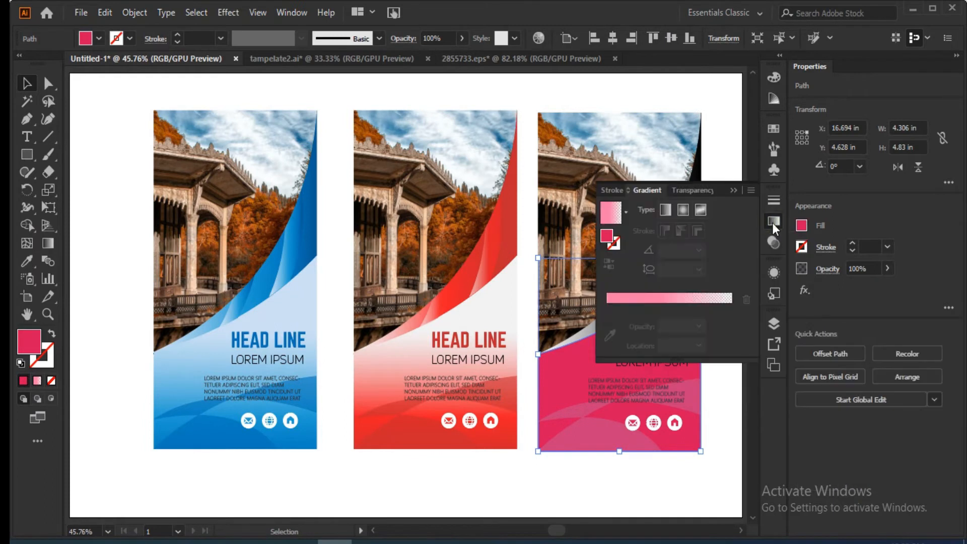
{"action": "left_click", "coordinate": [614, 300]}
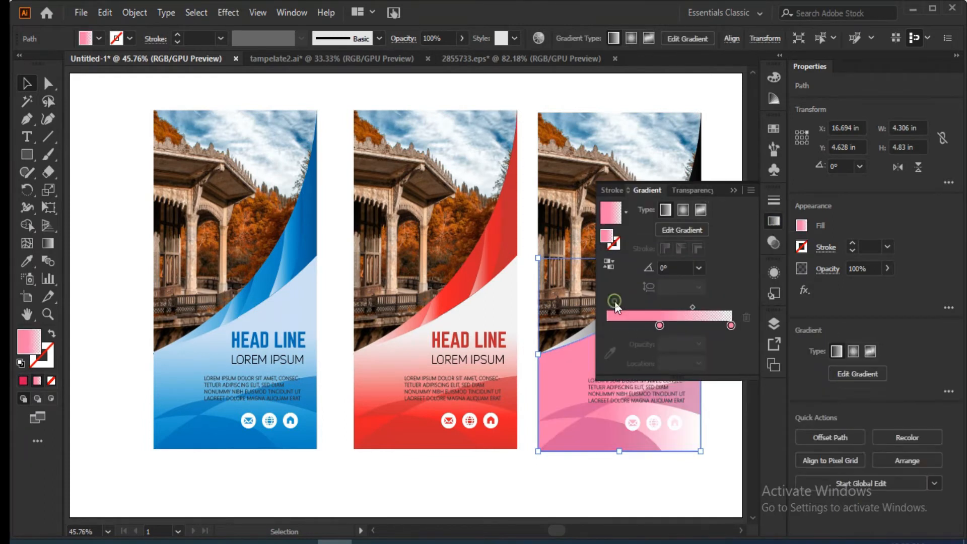
Recolor the opaque pink stop of the lower panel's gradient with the light green swatch.
{"action": "double_click", "coordinate": [659, 326]}
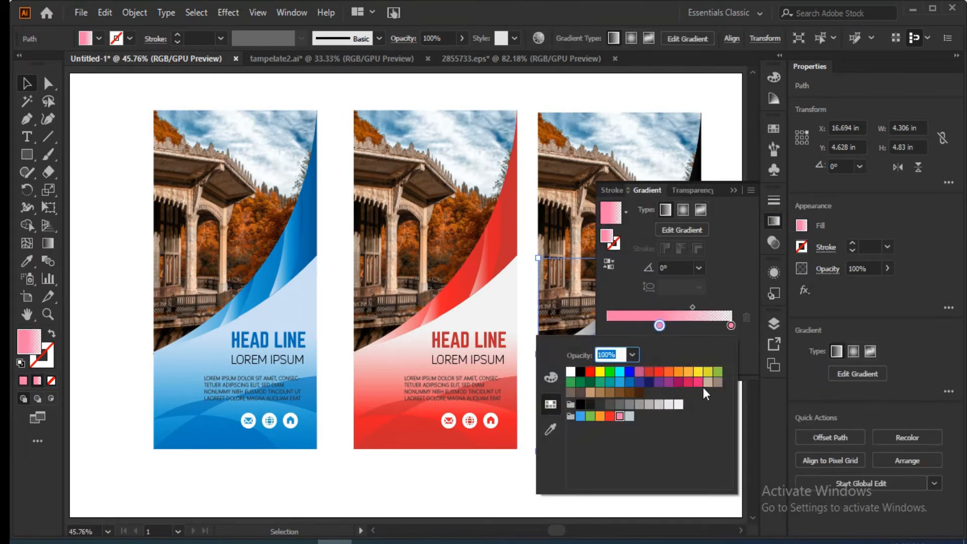
{"action": "left_click", "coordinate": [719, 371]}
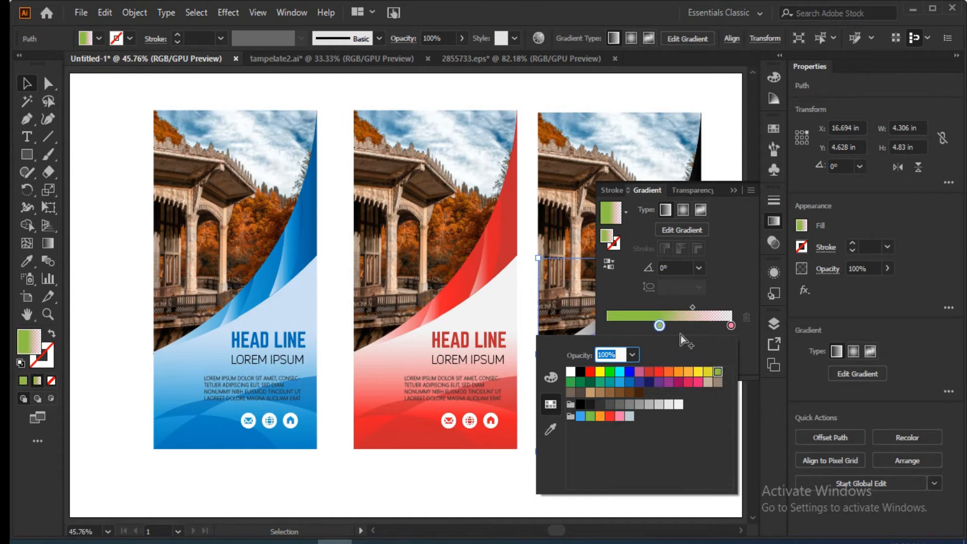
{"action": "left_click", "coordinate": [626, 211]}
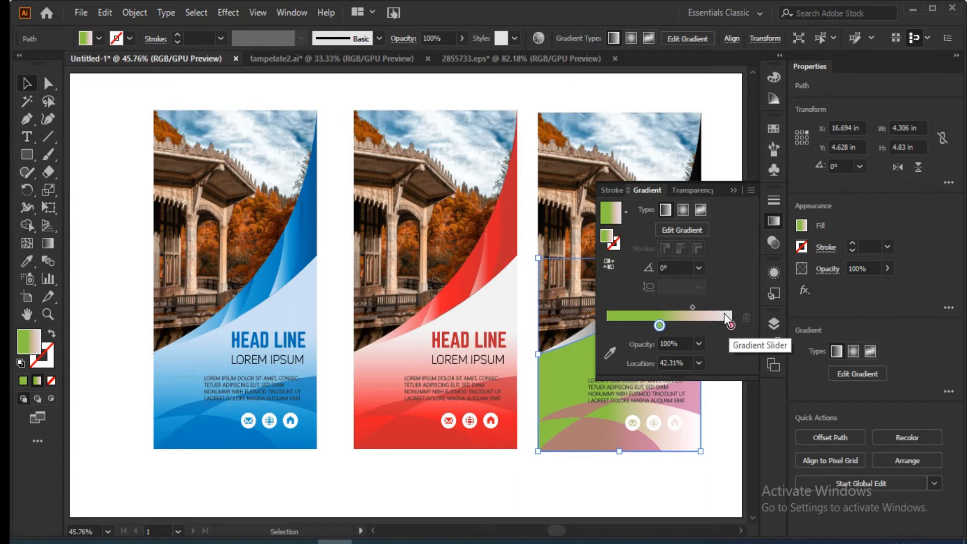
{"action": "left_click", "coordinate": [698, 363]}
{"action": "left_click", "coordinate": [697, 364]}
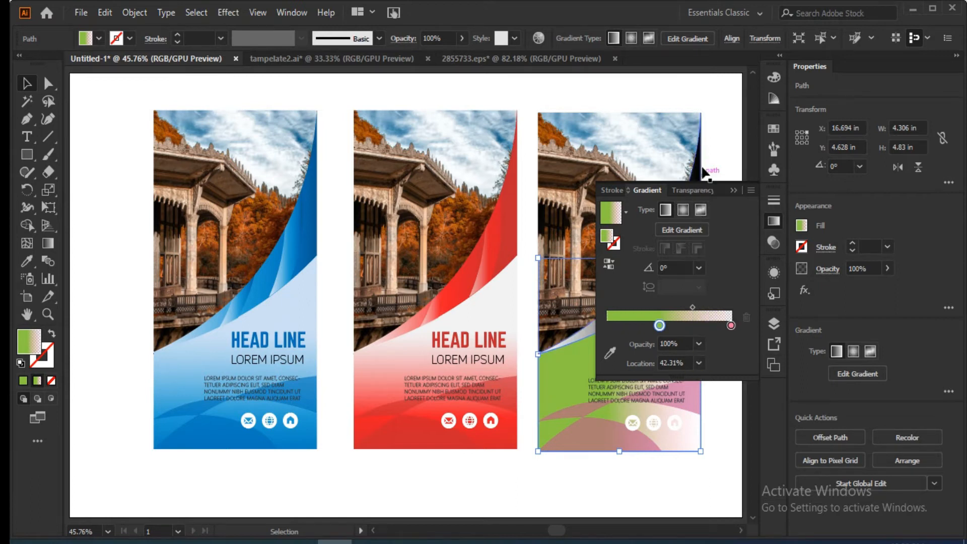
{"action": "left_click", "coordinate": [701, 191]}
{"action": "left_click", "coordinate": [700, 192]}
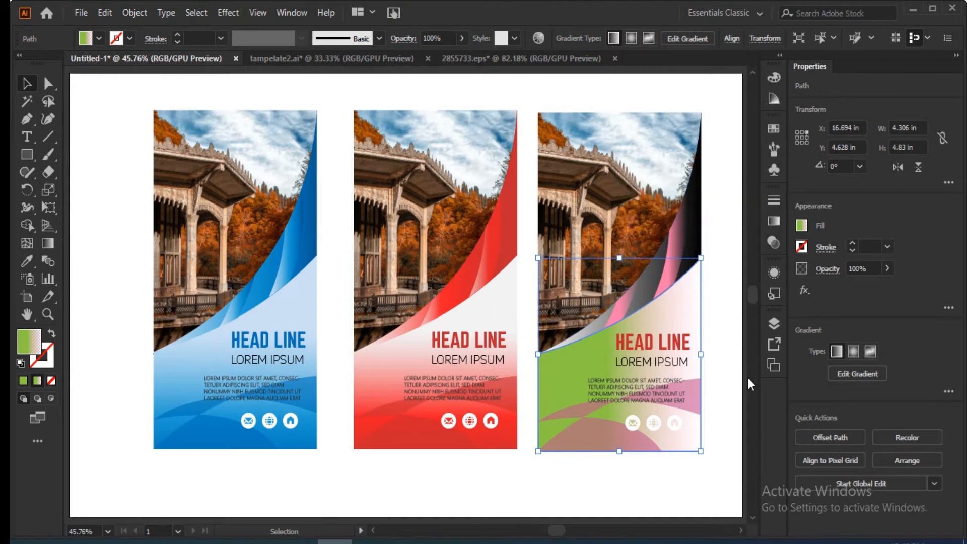
{"action": "left_click", "coordinate": [773, 222]}
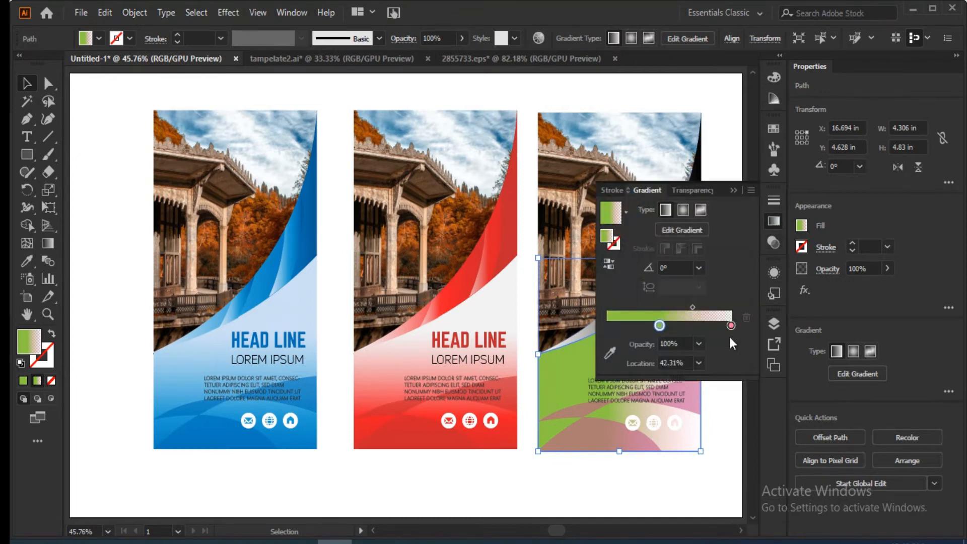
{"action": "left_click", "coordinate": [696, 366]}
{"action": "left_click", "coordinate": [695, 367]}
Hide the extra gradient options and shift the green stop of the lower panel's gradient closer to the transparent pink end.
{"action": "left_click", "coordinate": [752, 191]}
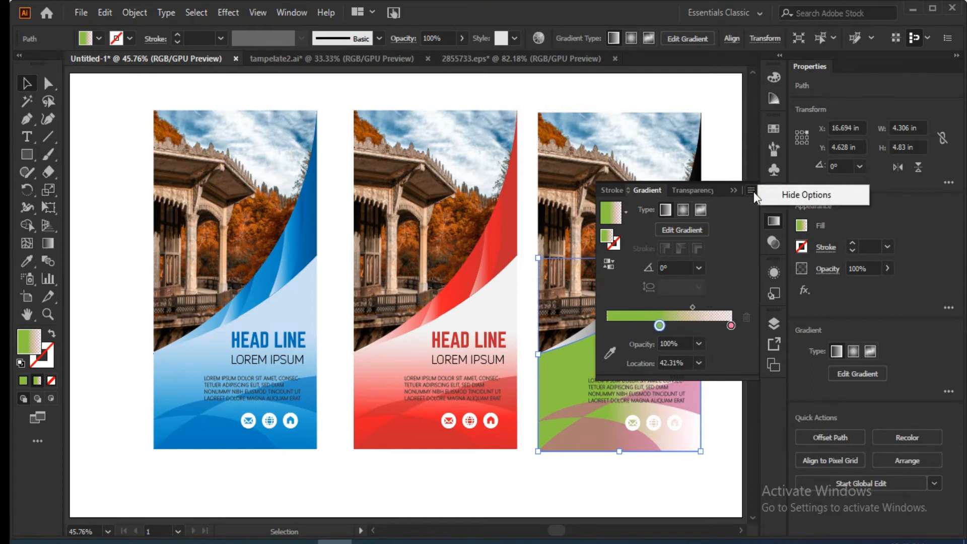
{"action": "left_click", "coordinate": [784, 199]}
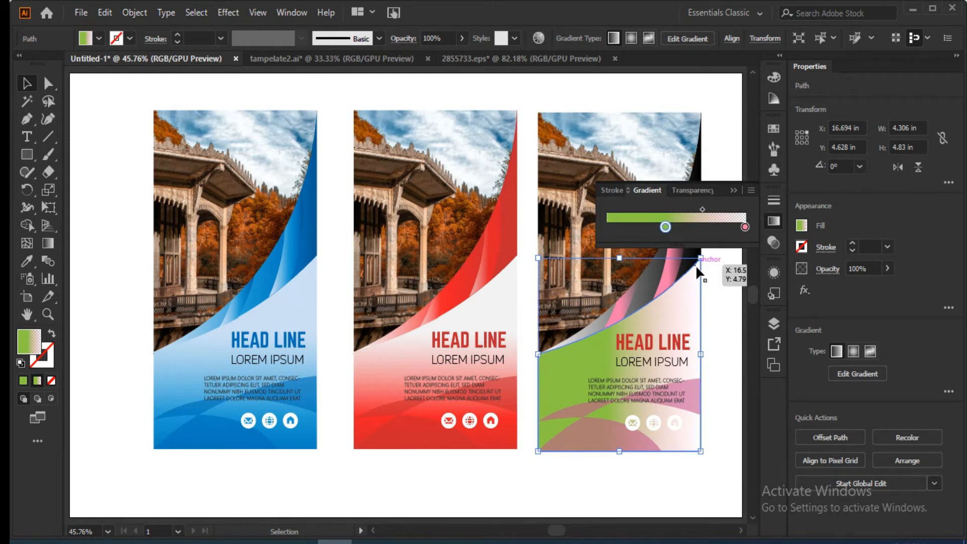
{"action": "left_click_drag", "start_coordinate": [672, 228], "coordinate": [691, 232]}
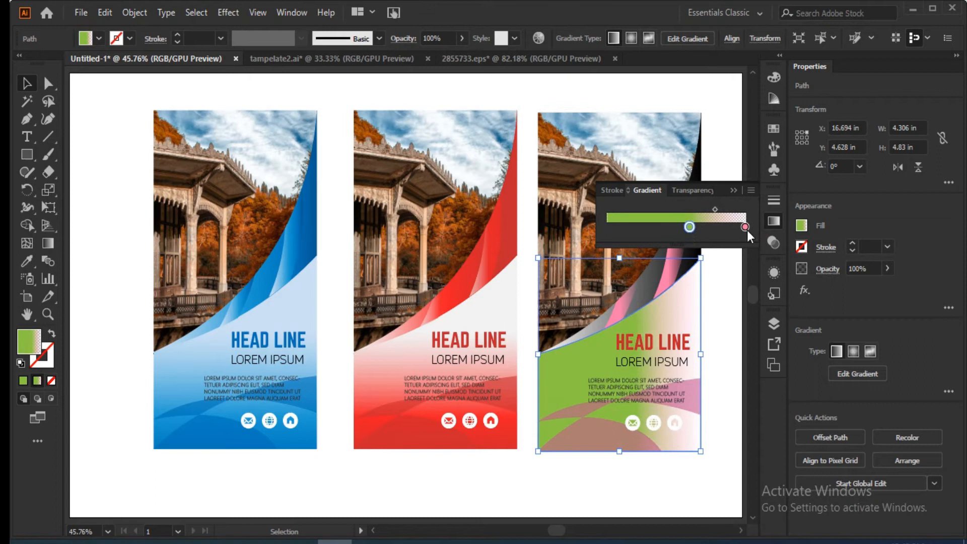
Shift the lower panel gradient's transparent pink stop closer to the green one and recolor it with the white swatch.
{"action": "left_click", "coordinate": [718, 228]}
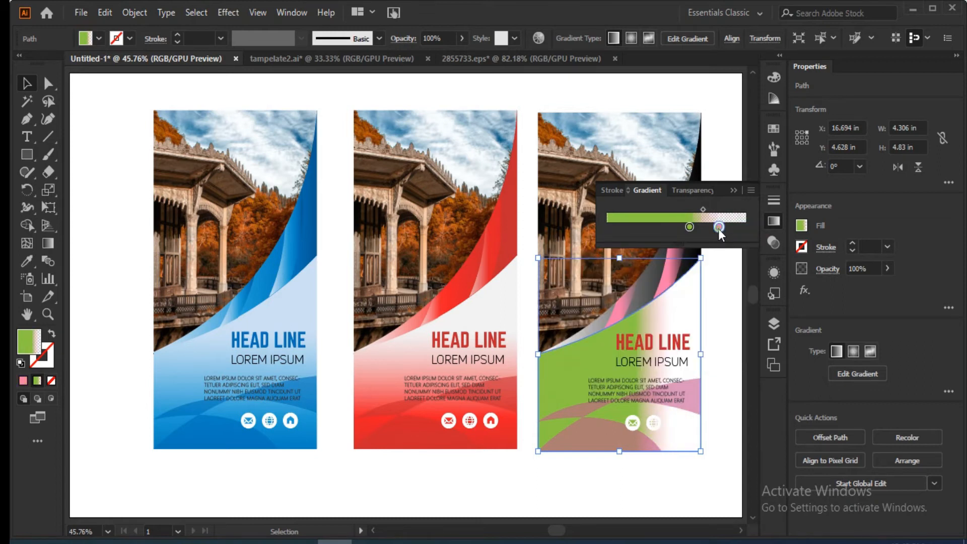
{"action": "double_click", "coordinate": [717, 229]}
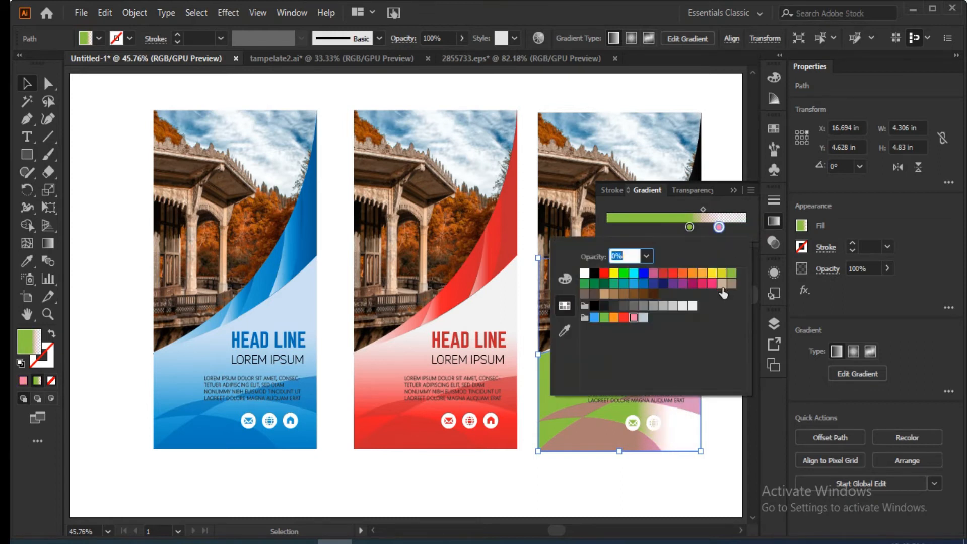
{"action": "left_click", "coordinate": [584, 273]}
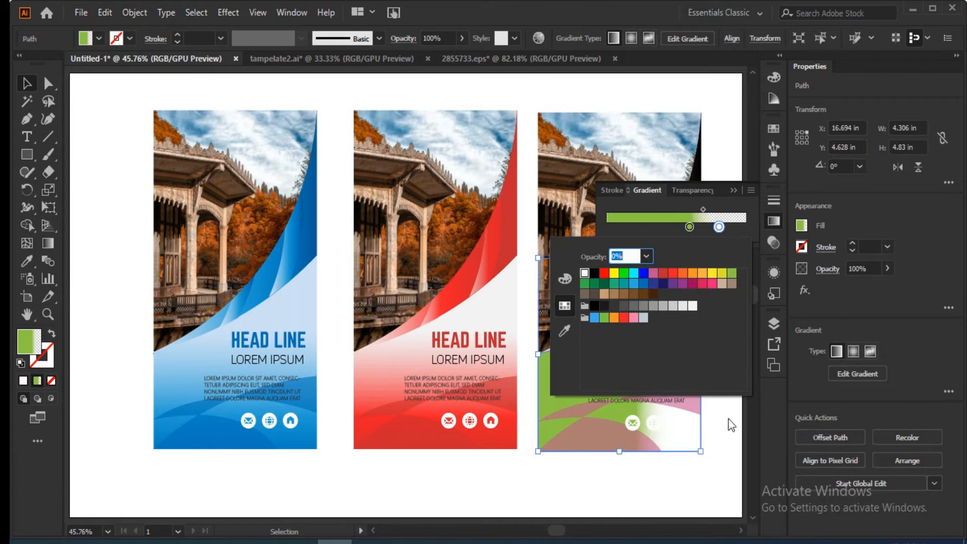
{"action": "left_click", "coordinate": [720, 403]}
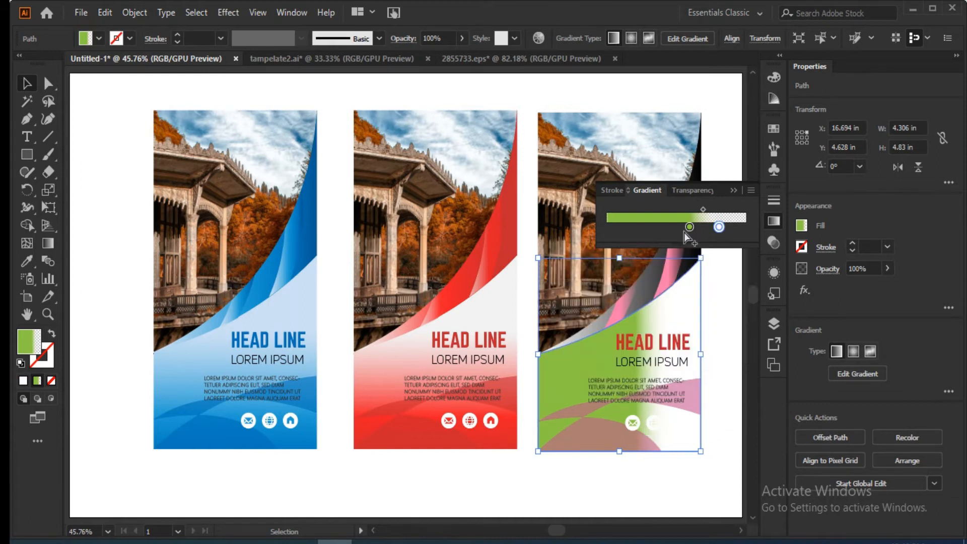
Set the lower panel gradient's white stop to 100% opacity, place it at about 88%, and shift the green stop slightly away from it.
{"action": "left_click", "coordinate": [735, 190]}
{"action": "left_click", "coordinate": [774, 223]}
{"action": "left_click", "coordinate": [751, 190]}
{"action": "left_click", "coordinate": [785, 195]}
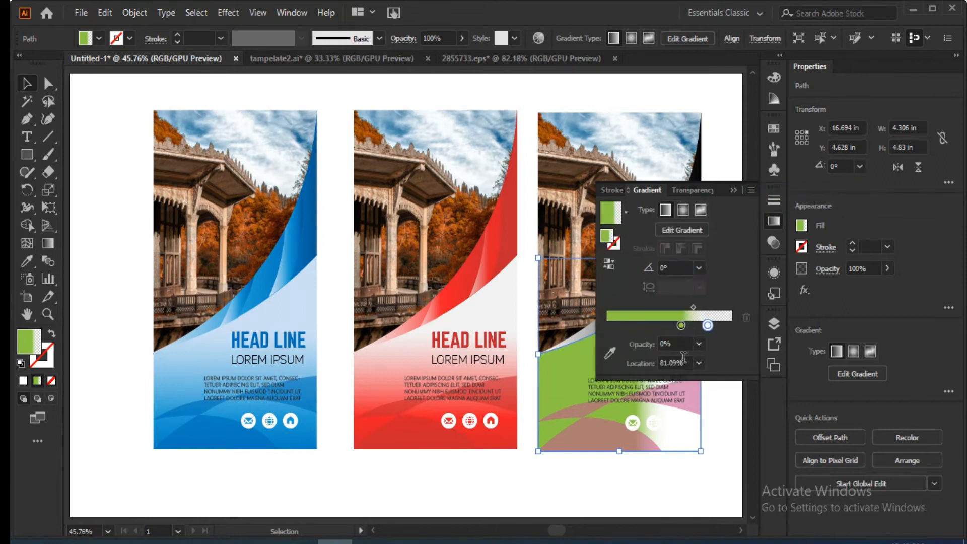
{"action": "left_click", "coordinate": [699, 343]}
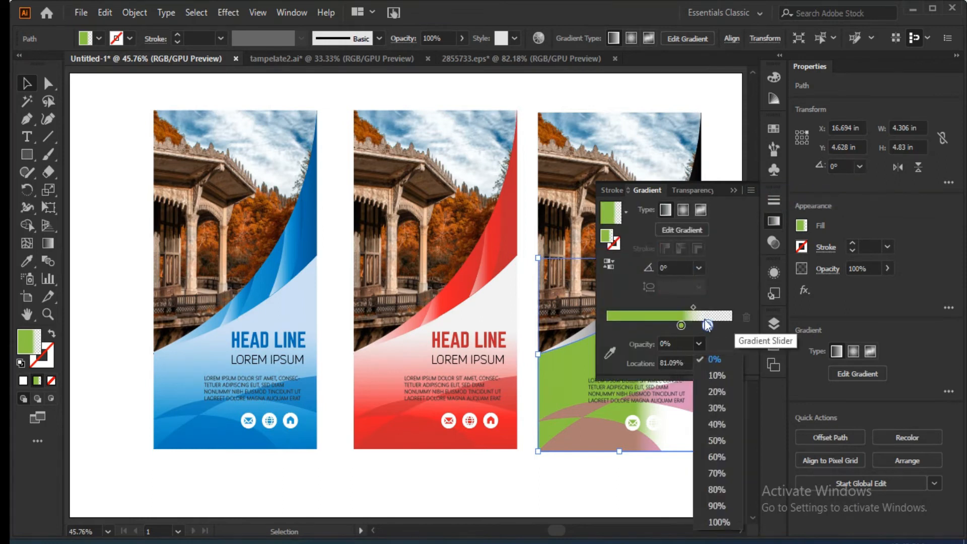
{"action": "left_click", "coordinate": [708, 326]}
{"action": "left_click", "coordinate": [698, 344]}
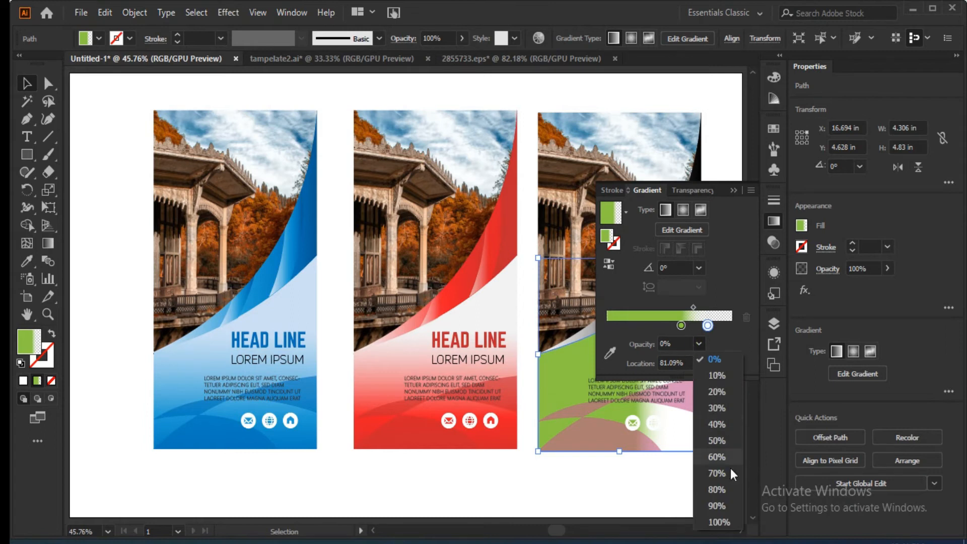
{"action": "left_click", "coordinate": [711, 522]}
{"action": "left_click_drag", "start_coordinate": [681, 325], "coordinate": [716, 326]}
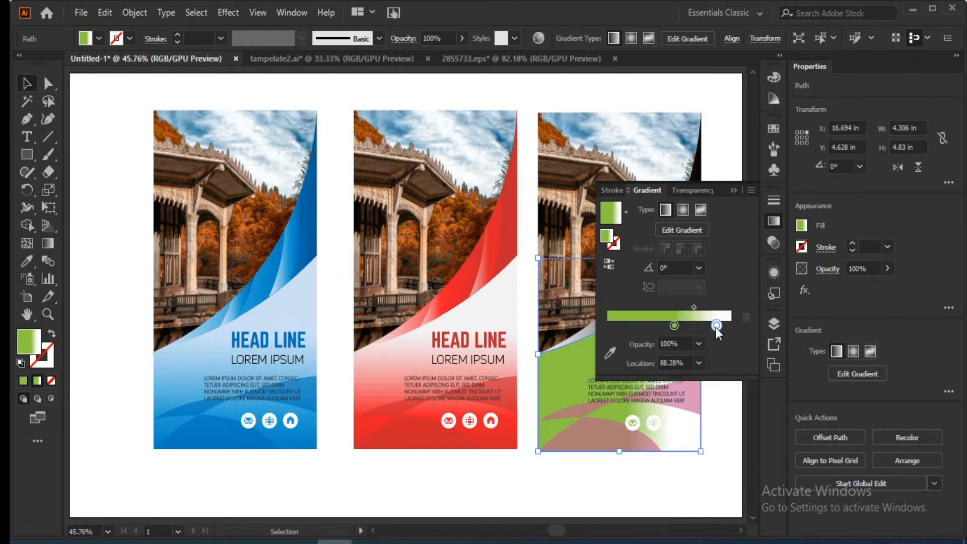
Edit the lower panel's gradient on the canvas, redrawing it vertically from below the panel up to its upper area.
{"action": "left_click", "coordinate": [718, 415]}
{"action": "left_click", "coordinate": [727, 195]}
{"action": "left_click", "coordinate": [606, 350]}
{"action": "left_click", "coordinate": [773, 221]}
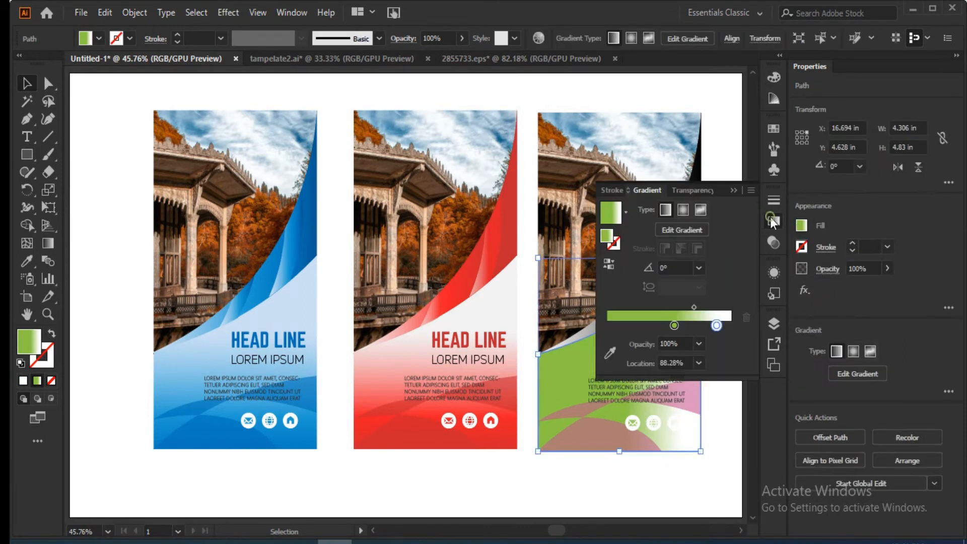
{"action": "left_click", "coordinate": [667, 234]}
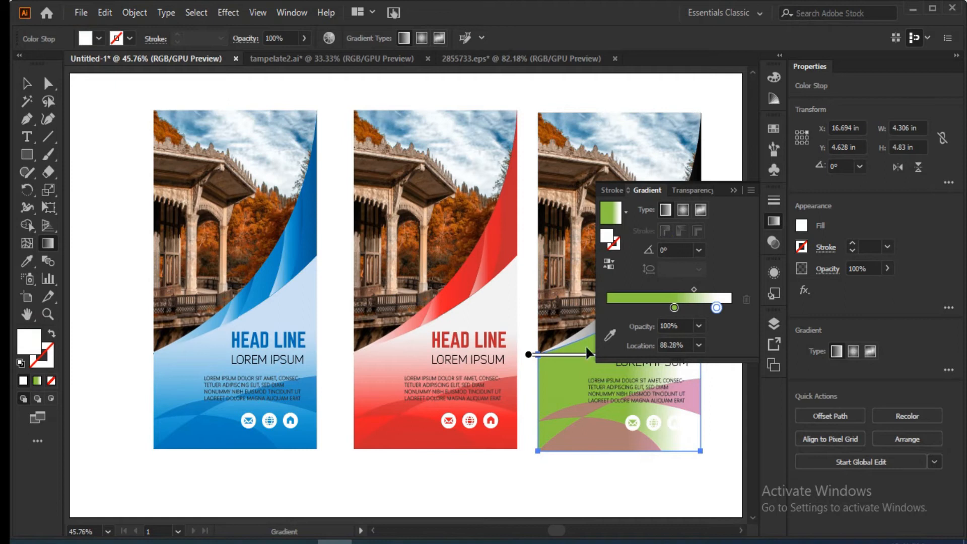
{"action": "left_click_drag", "start_coordinate": [630, 482], "coordinate": [624, 316]}
{"action": "left_click", "coordinate": [735, 190]}
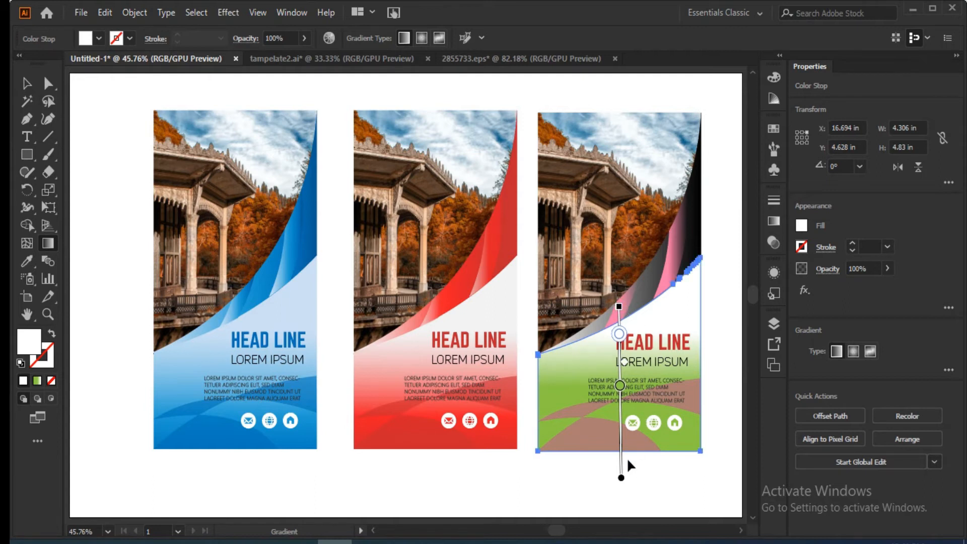
Redraw the lower panel's gradient diagonally and shift its green stop nearer the lower end, with the white stop moved slightly inward.
{"action": "left_click_drag", "start_coordinate": [621, 481], "coordinate": [633, 490]}
{"action": "mouse_move", "coordinate": [693, 478]}
{"action": "left_mouse_down"}
{"action": "mouse_move", "coordinate": [579, 315]}
{"action": "mouse_move", "coordinate": [572, 265]}
{"action": "mouse_move", "coordinate": [561, 256]}
{"action": "left_mouse_up"}
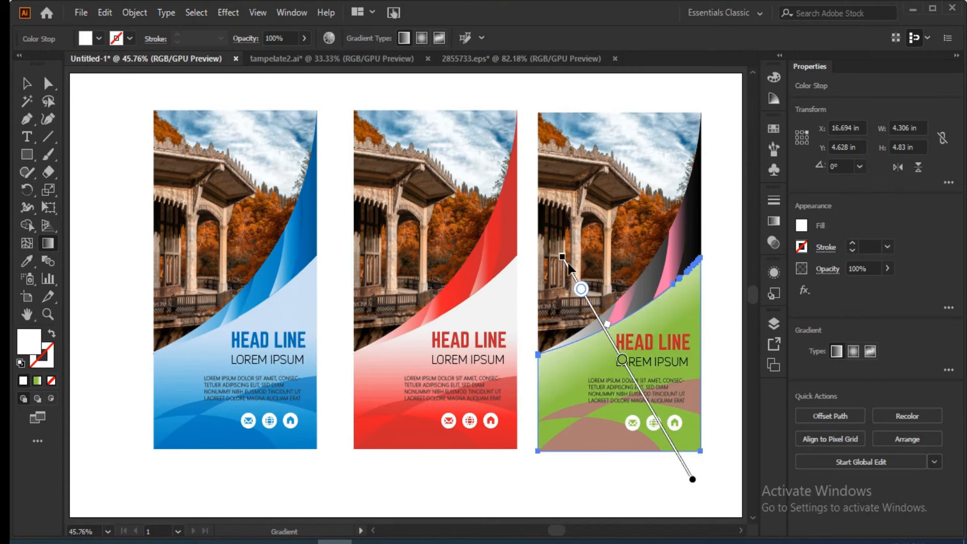
{"action": "left_click", "coordinate": [632, 375]}
{"action": "left_click_drag", "start_coordinate": [633, 381], "coordinate": [653, 415]}
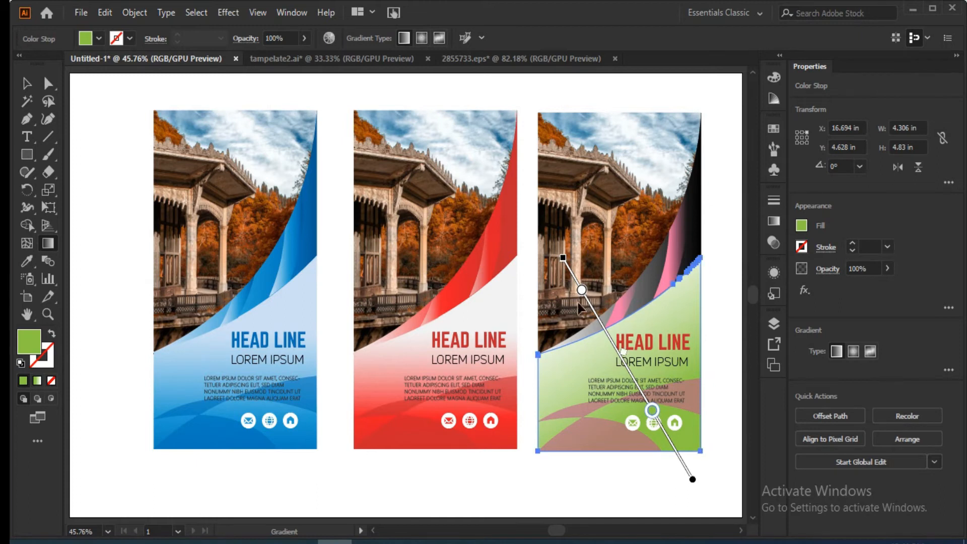
{"action": "left_click", "coordinate": [582, 290]}
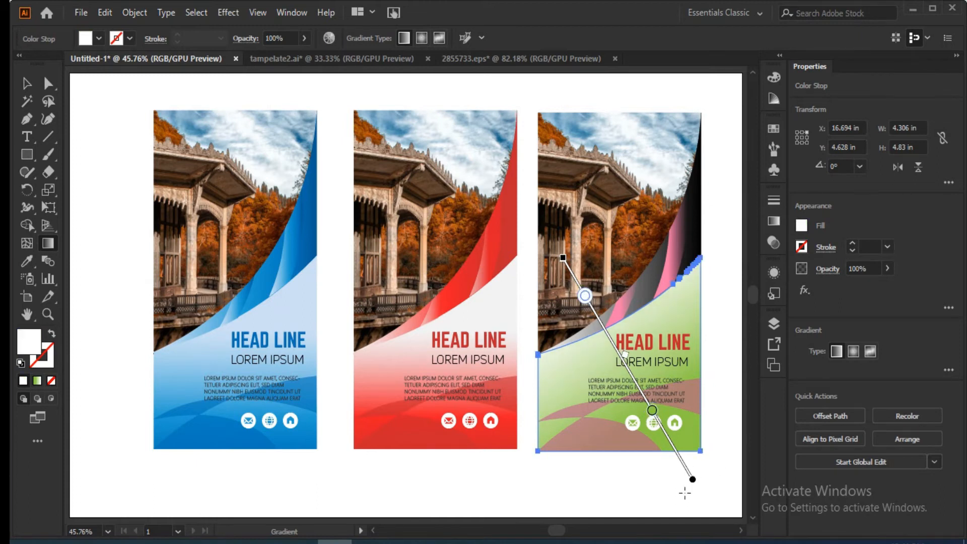
Redraw the lower panel's gradient vertically from green at the base to white above, and shift the white stop closer to the panel's upper edge.
{"action": "left_click_drag", "start_coordinate": [629, 257], "coordinate": [645, 450]}
{"action": "left_click_drag", "start_coordinate": [635, 482], "coordinate": [610, 277]}
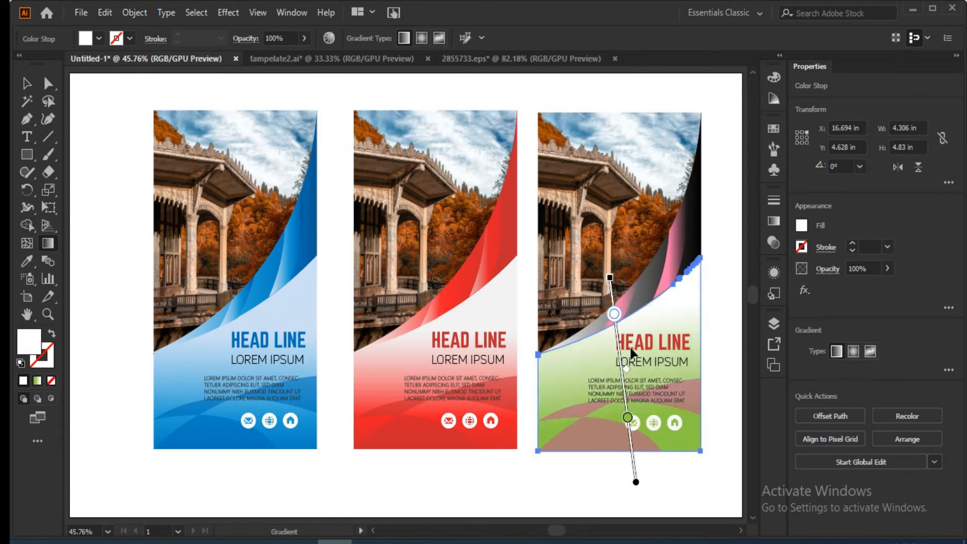
{"action": "left_click_drag", "start_coordinate": [652, 470], "coordinate": [651, 229]}
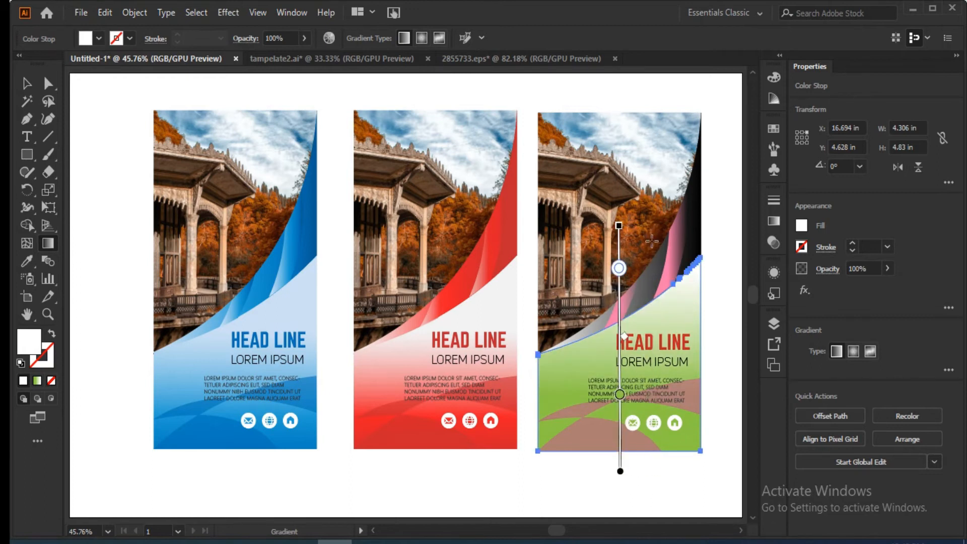
{"action": "left_click_drag", "start_coordinate": [619, 268], "coordinate": [618, 298]}
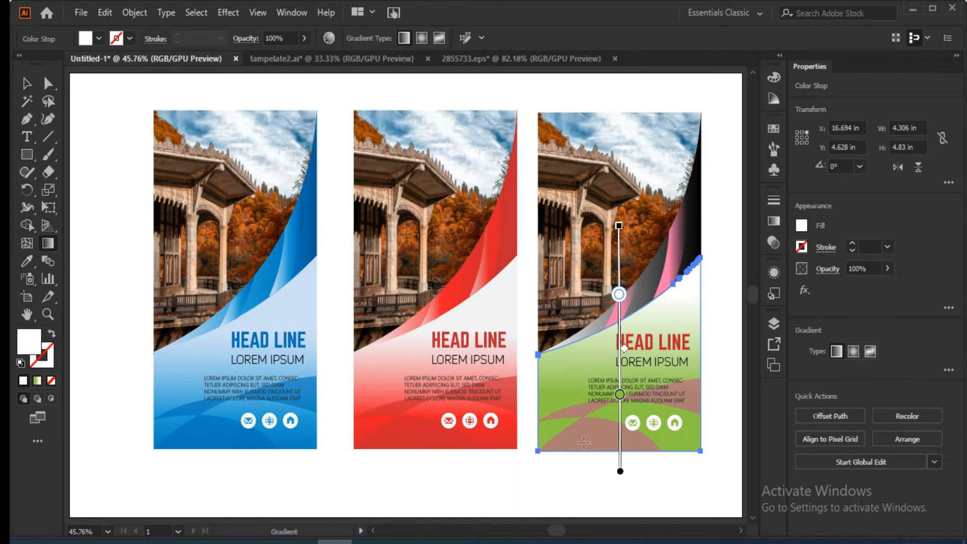
Recolor the pink waves at the base of the rightmost banner with the medium green swatch and deselect them.
{"action": "left_click", "coordinate": [27, 83]}
{"action": "left_click", "coordinate": [568, 434]}
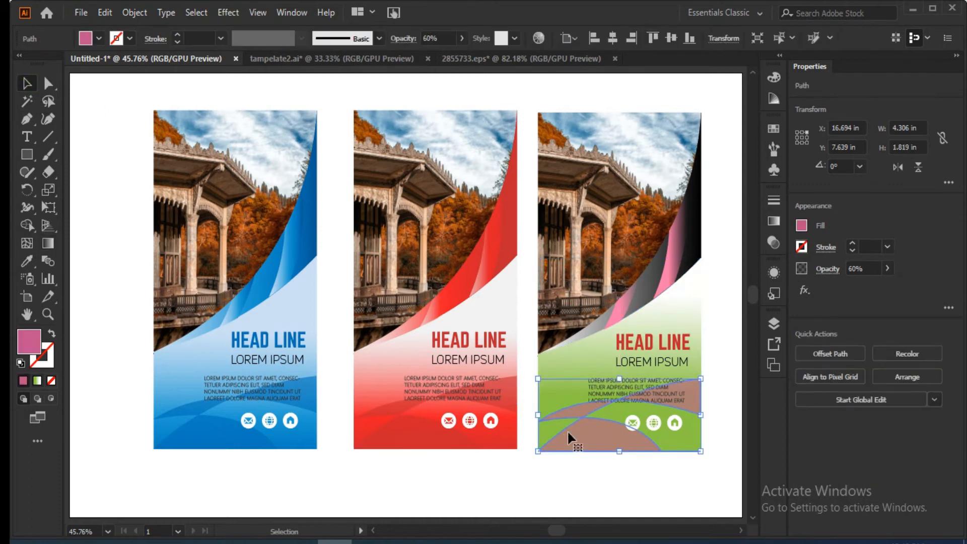
{"action": "left_click", "coordinate": [98, 39]}
{"action": "left_click", "coordinate": [88, 75]}
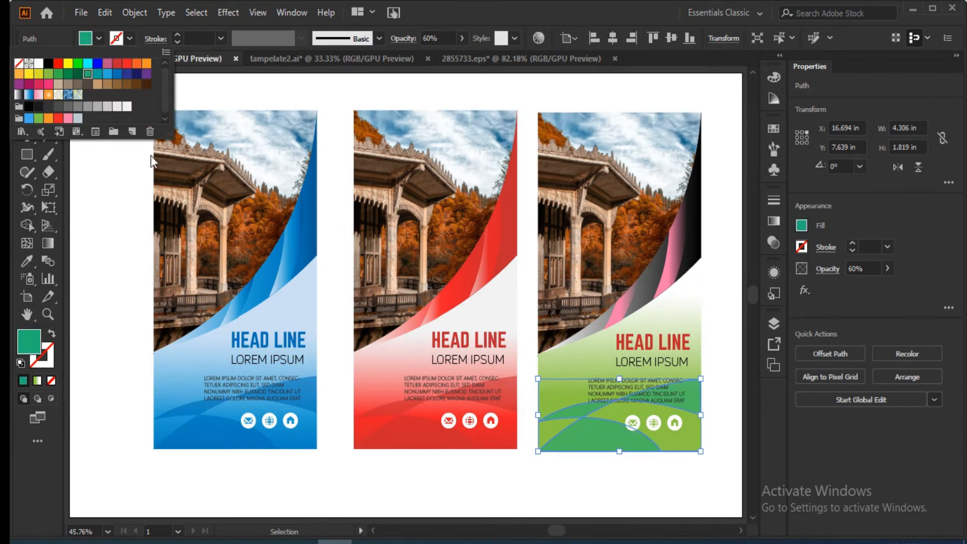
{"action": "left_click", "coordinate": [49, 74]}
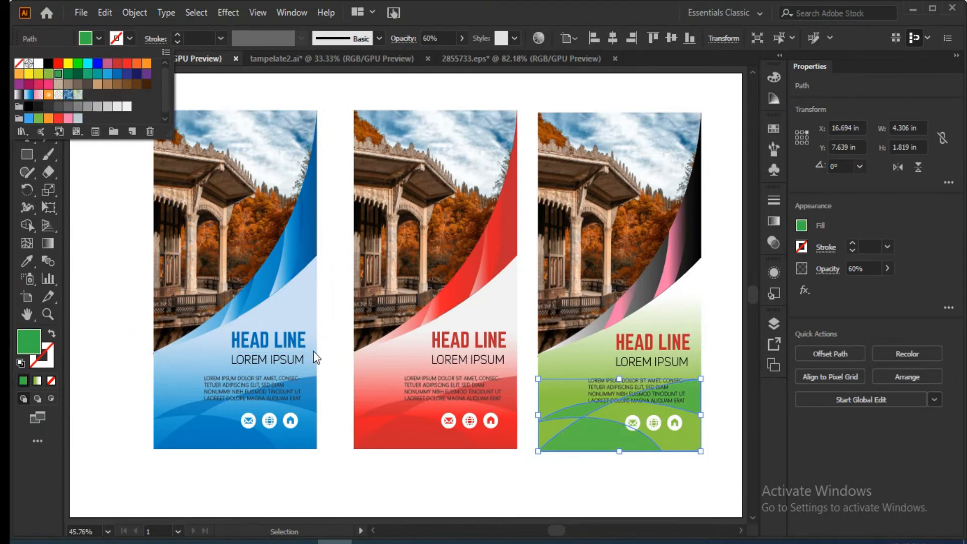
{"action": "left_click", "coordinate": [438, 479]}
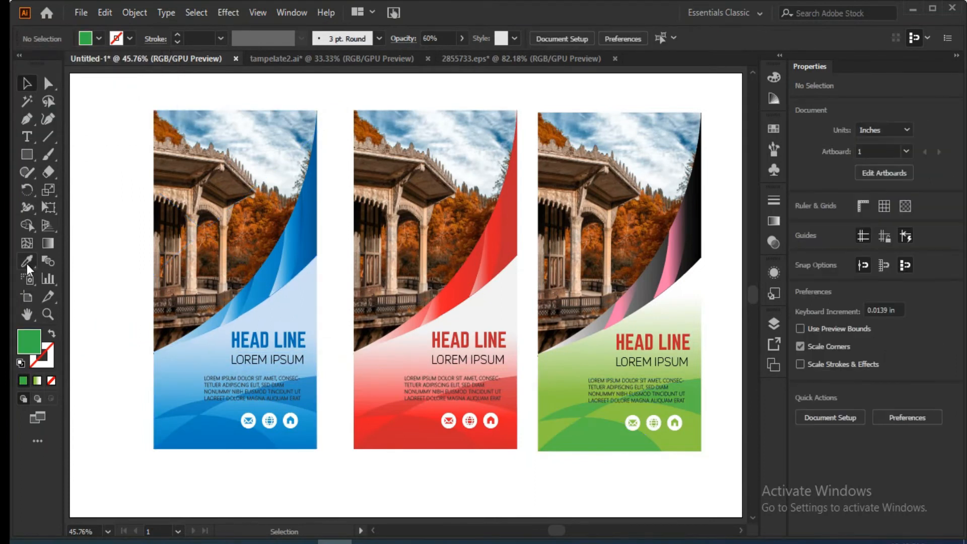
Copy the lower panel's green-white gradient onto the rightmost banner's main curved band with the Eyedropper.
{"action": "left_click", "coordinate": [595, 322]}
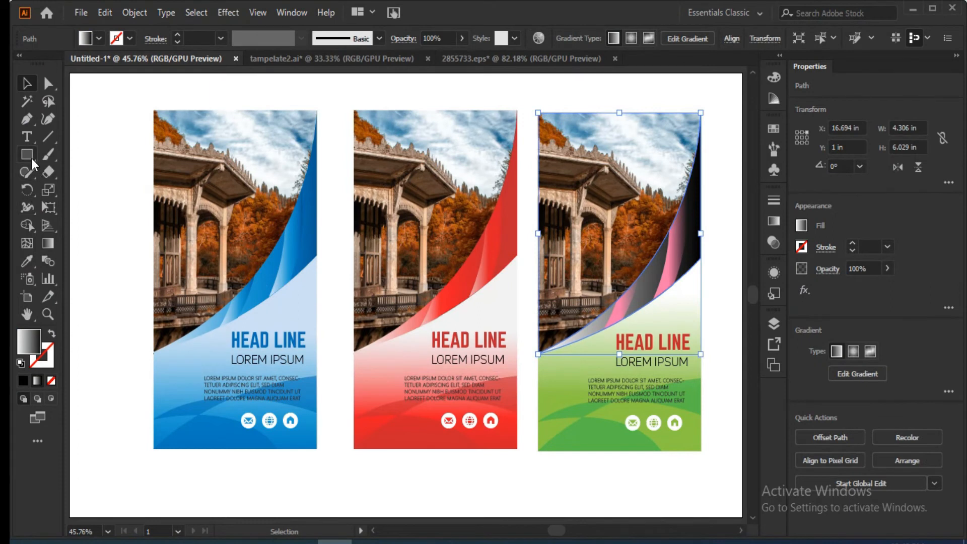
{"action": "left_click", "coordinate": [26, 260]}
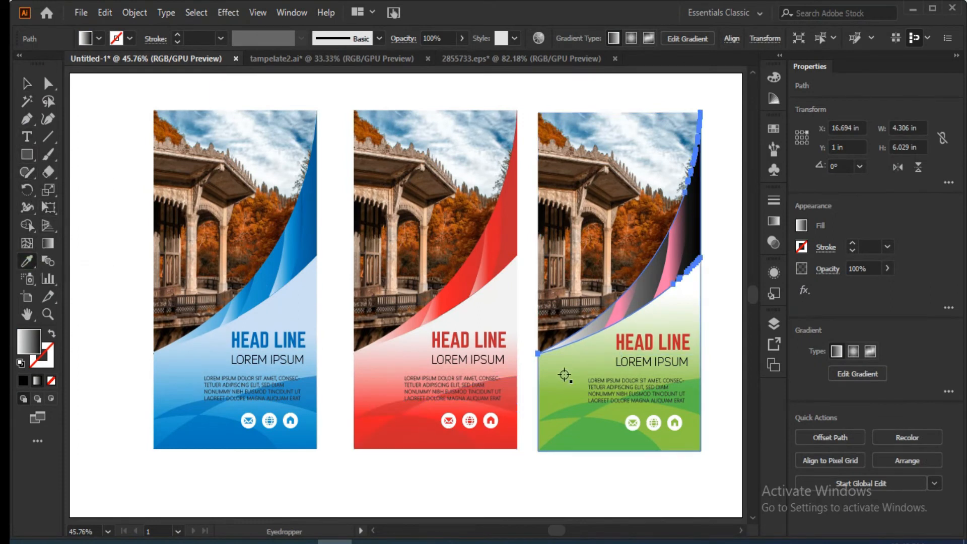
{"action": "left_click", "coordinate": [564, 375]}
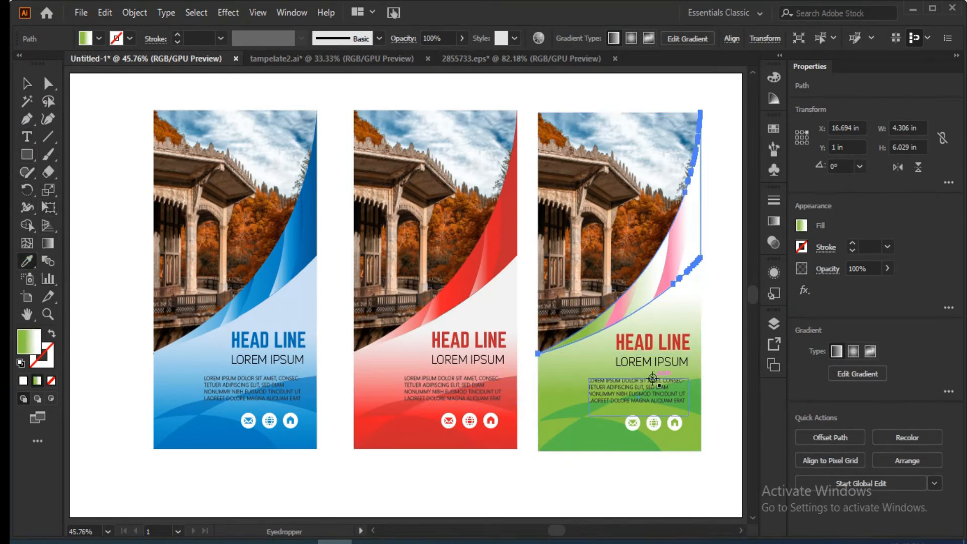
Apply the lower panel's green-white gradient to the smaller pink highlight on the curved band with the Eyedropper.
{"action": "key", "text": "v"}
{"action": "left_click", "coordinate": [621, 302]}
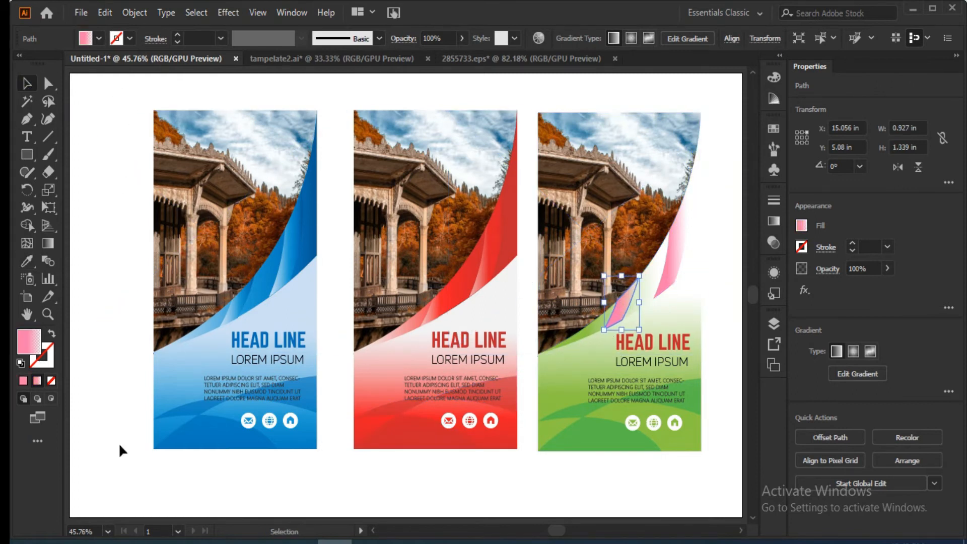
{"action": "left_click", "coordinate": [26, 261]}
{"action": "left_click", "coordinate": [564, 375]}
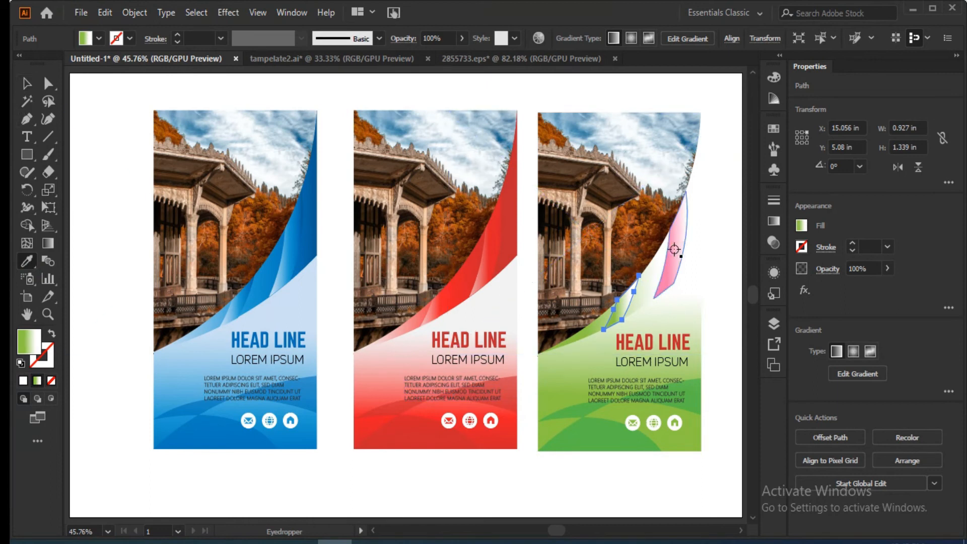
Apply the lower panel's green-white gradient to the larger pink highlight on the curved band and deselect it.
{"action": "left_click", "coordinate": [27, 83]}
{"action": "left_click", "coordinate": [676, 244]}
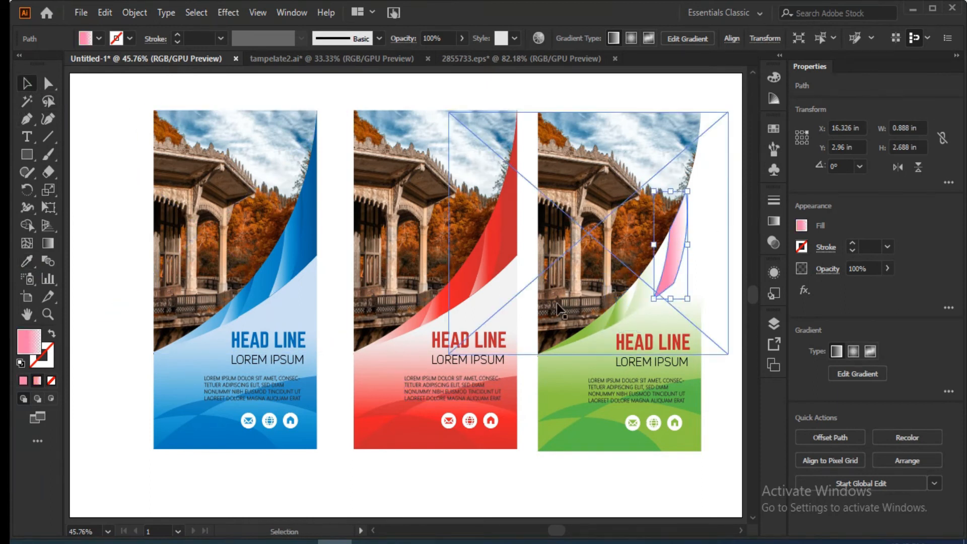
{"action": "left_click", "coordinate": [26, 260]}
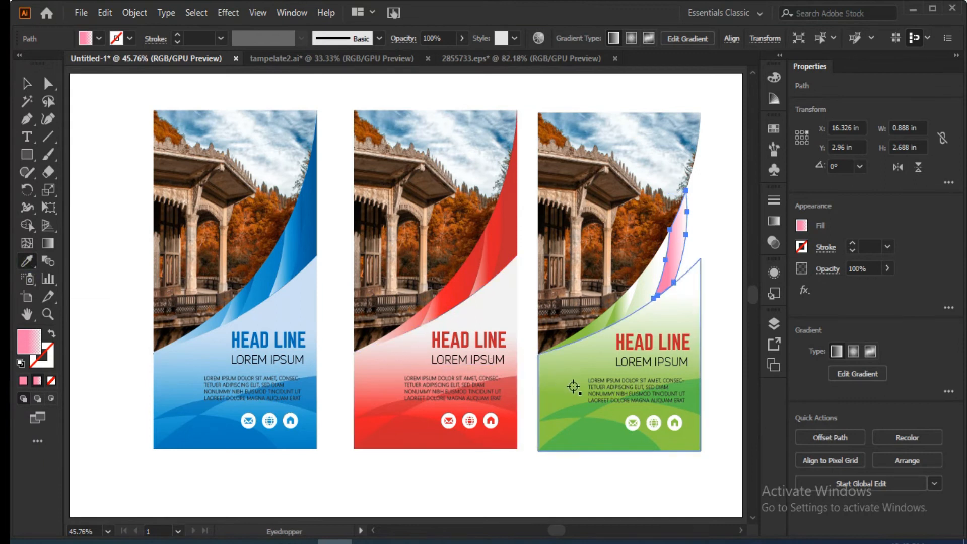
{"action": "left_click", "coordinate": [573, 386]}
{"action": "left_click", "coordinate": [27, 83]}
{"action": "left_click", "coordinate": [75, 202]}
Recolor the rightmost banner's HEAD LINE text with the dark green swatch and deselect it.
{"action": "left_click", "coordinate": [664, 344]}
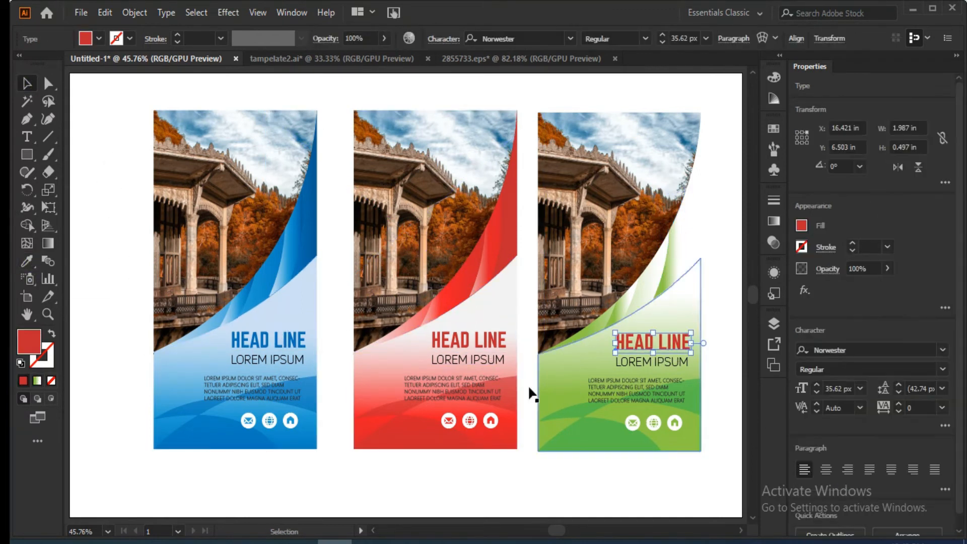
{"action": "left_click", "coordinate": [98, 38]}
{"action": "left_click", "coordinate": [68, 74]}
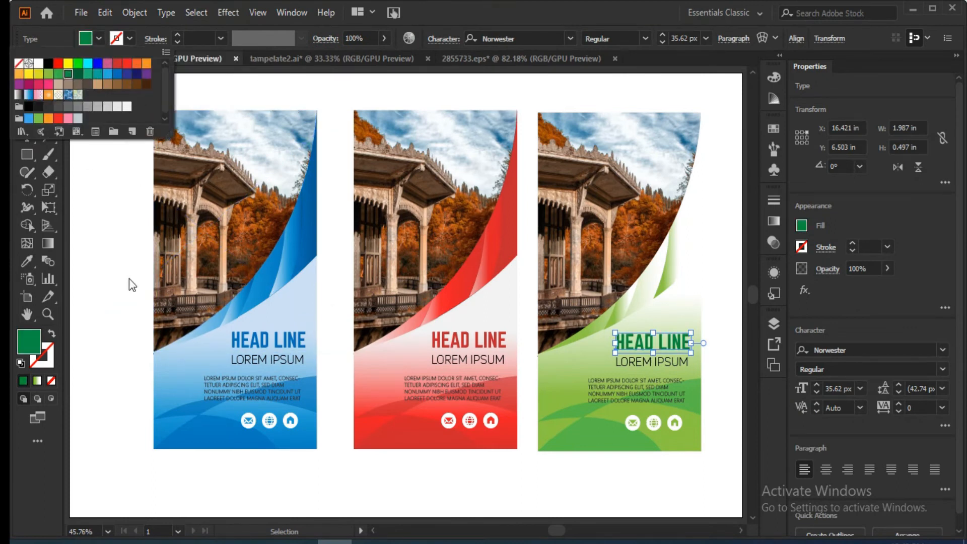
{"action": "left_click", "coordinate": [129, 279]}
{"action": "left_click", "coordinate": [118, 276]}
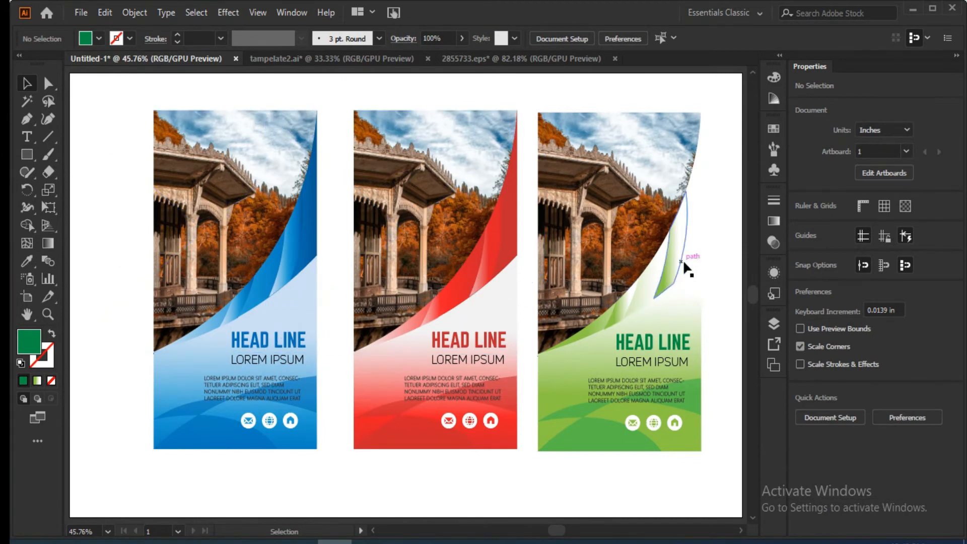
Try the base waves' green fill on the rightmost banner's main curved band before resampling the lower panel's gradient.
{"action": "left_click", "coordinate": [695, 250]}
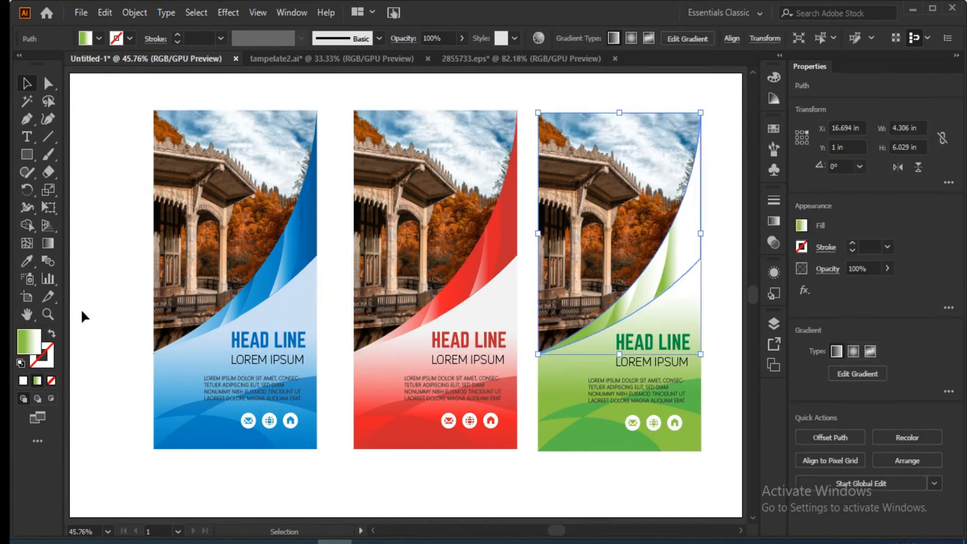
{"action": "left_click", "coordinate": [27, 260]}
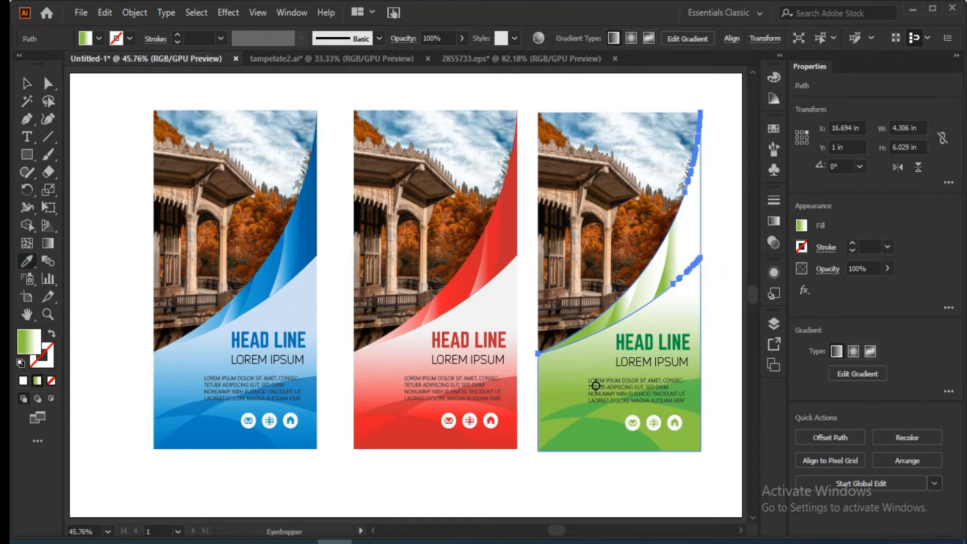
{"action": "left_click", "coordinate": [694, 383]}
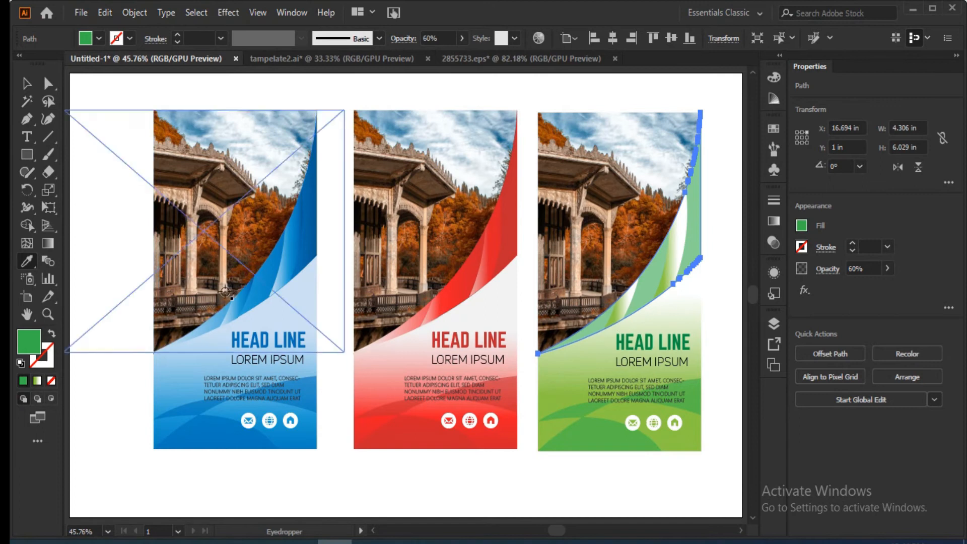
{"action": "left_click", "coordinate": [559, 400]}
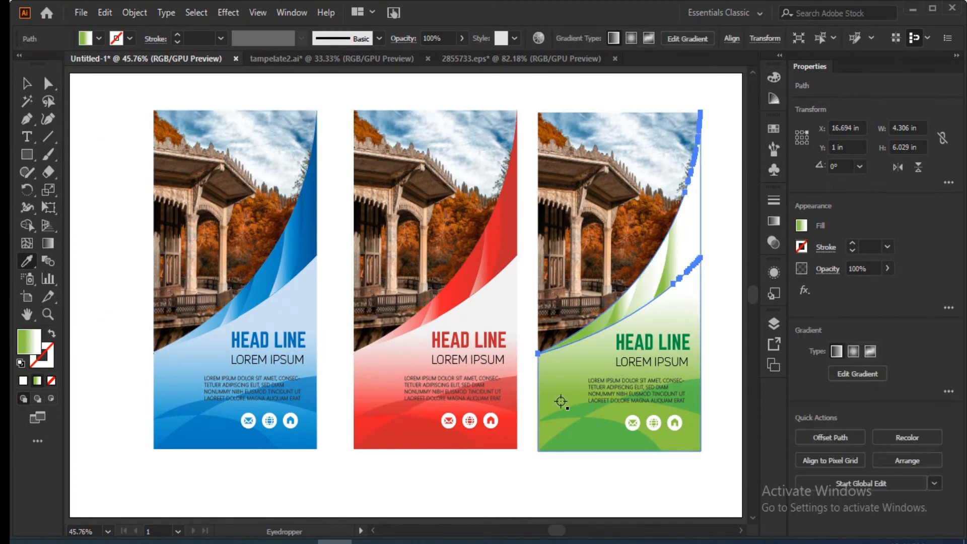
Move the gradient settings clear of the rightmost banner and shift the green stop of its main curved band to 91.97%.
{"action": "left_click", "coordinate": [773, 221]}
{"action": "left_click_drag", "start_coordinate": [724, 192], "coordinate": [285, 145]}
{"action": "left_click", "coordinate": [202, 286]}
{"action": "left_click_drag", "start_coordinate": [202, 286], "coordinate": [295, 286]}
{"action": "left_click_drag", "start_coordinate": [226, 286], "coordinate": [281, 287]}
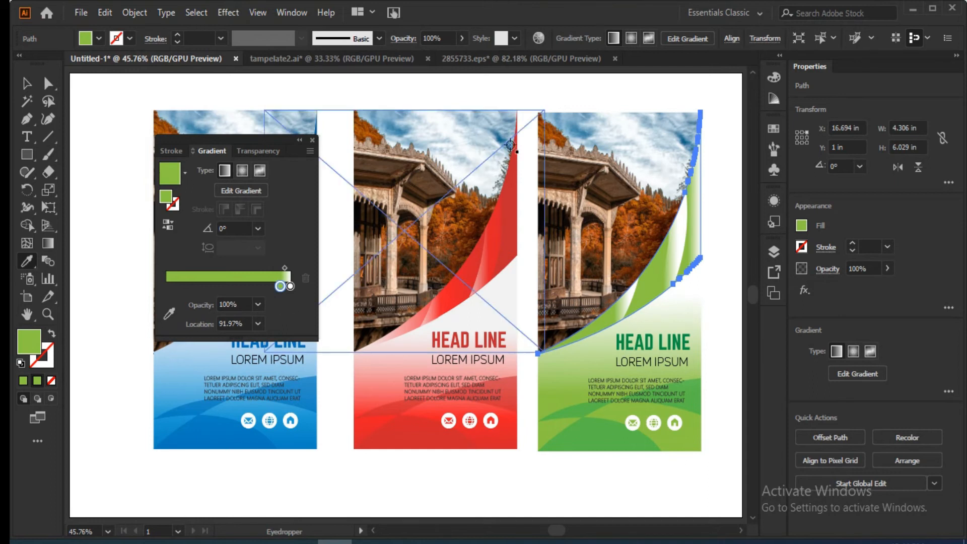
{"action": "key", "text": "v"}
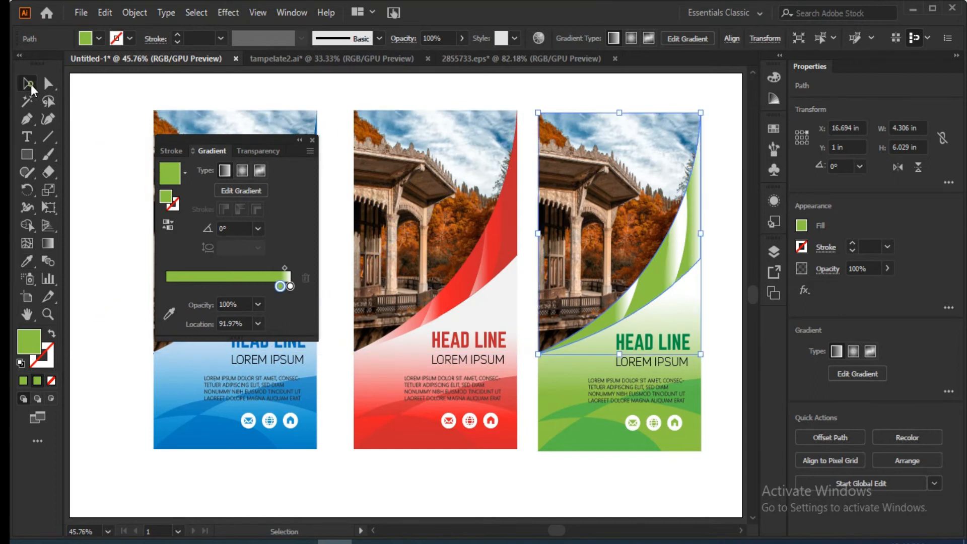
Resample the lower panel's green-white gradient onto the larger highlight of the rightmost banner's curved band.
{"action": "left_click", "coordinate": [671, 260]}
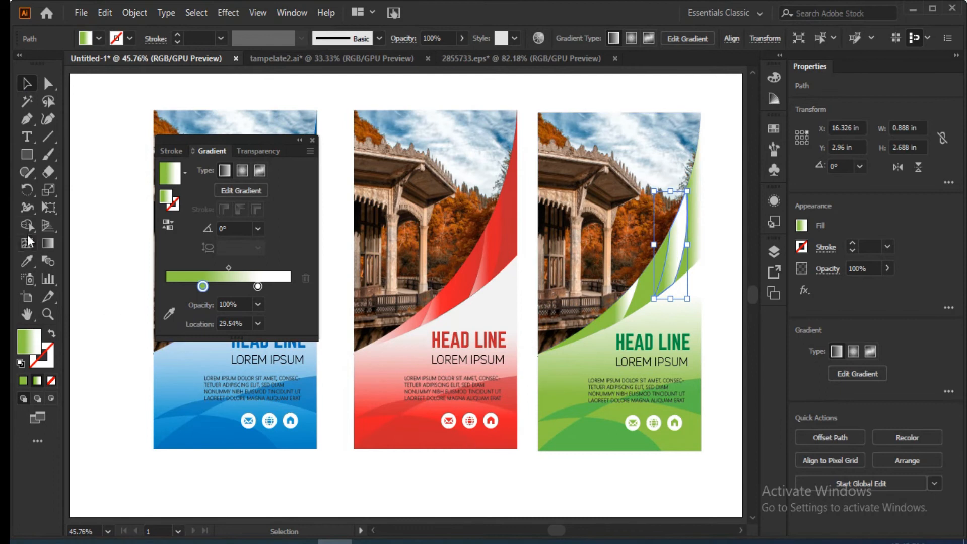
{"action": "key", "text": "i"}
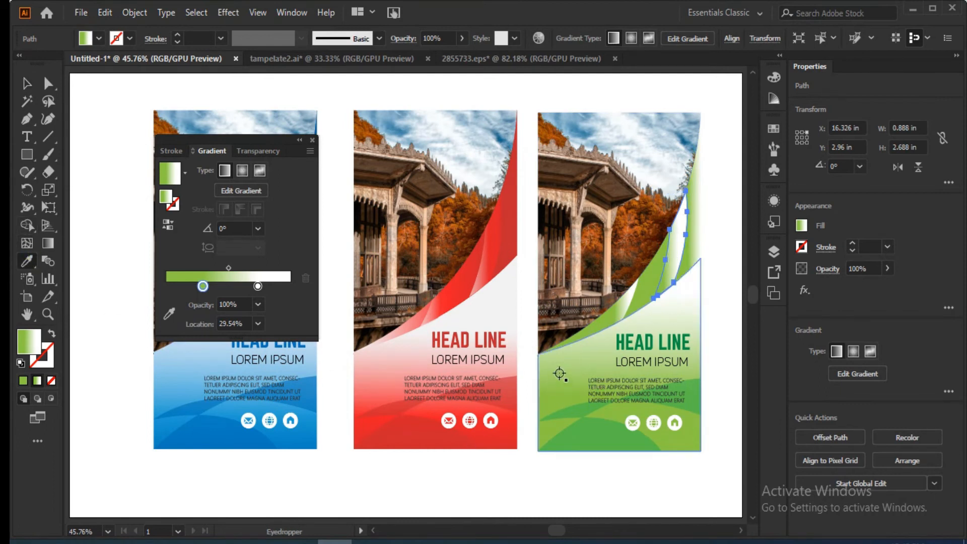
{"action": "left_click", "coordinate": [688, 395]}
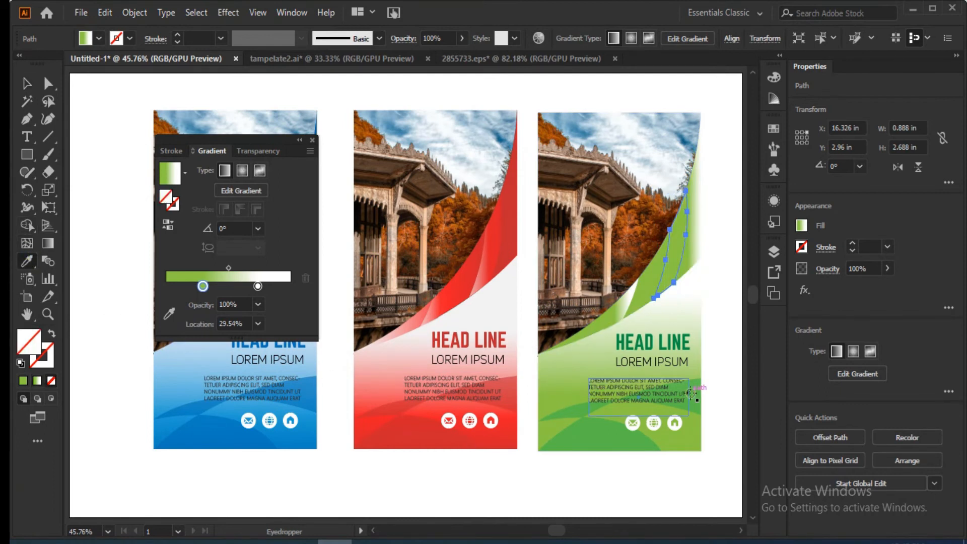
{"action": "left_click", "coordinate": [560, 394]}
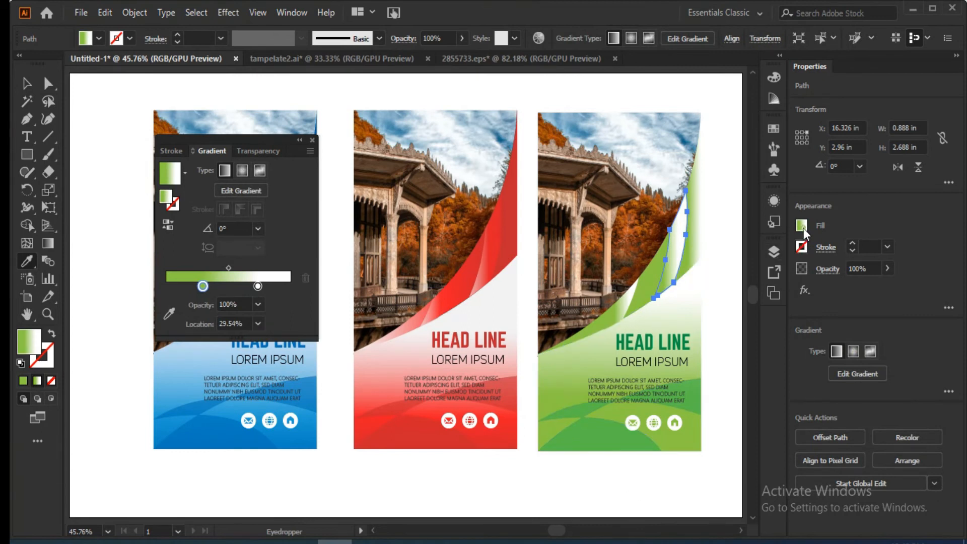
{"action": "left_click", "coordinate": [802, 227]}
{"action": "left_click", "coordinate": [783, 231]}
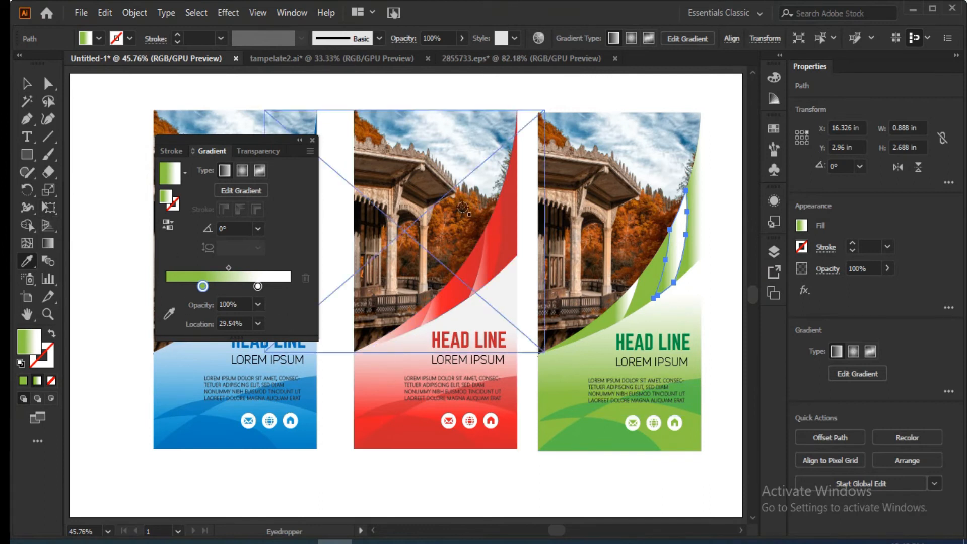
Close the floating gradient settings so that they no longer cover the leftmost banner.
{"action": "left_click", "coordinate": [297, 13]}
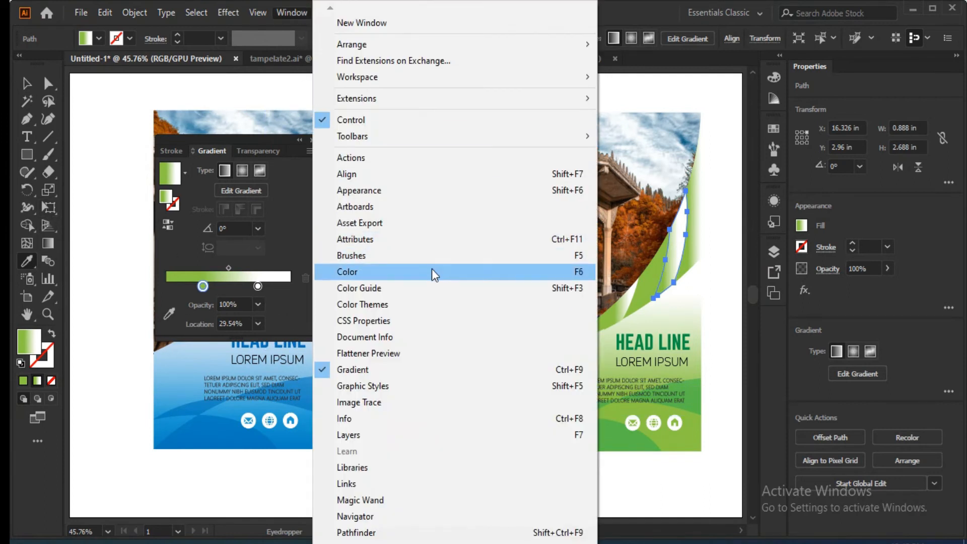
{"action": "left_click", "coordinate": [434, 370]}
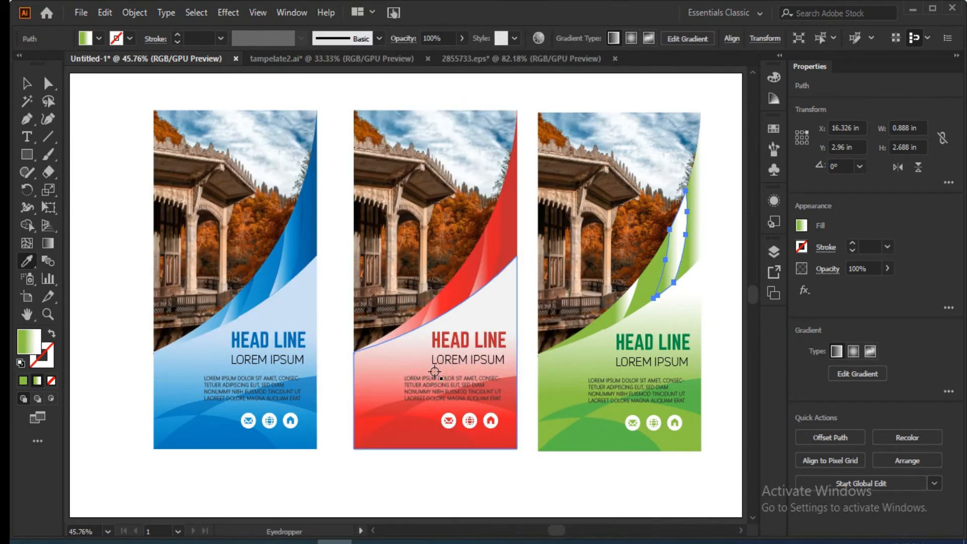
{"action": "left_click", "coordinate": [769, 220]}
{"action": "left_click", "coordinate": [773, 221]}
{"action": "left_click", "coordinate": [775, 273]}
{"action": "left_click", "coordinate": [776, 276]}
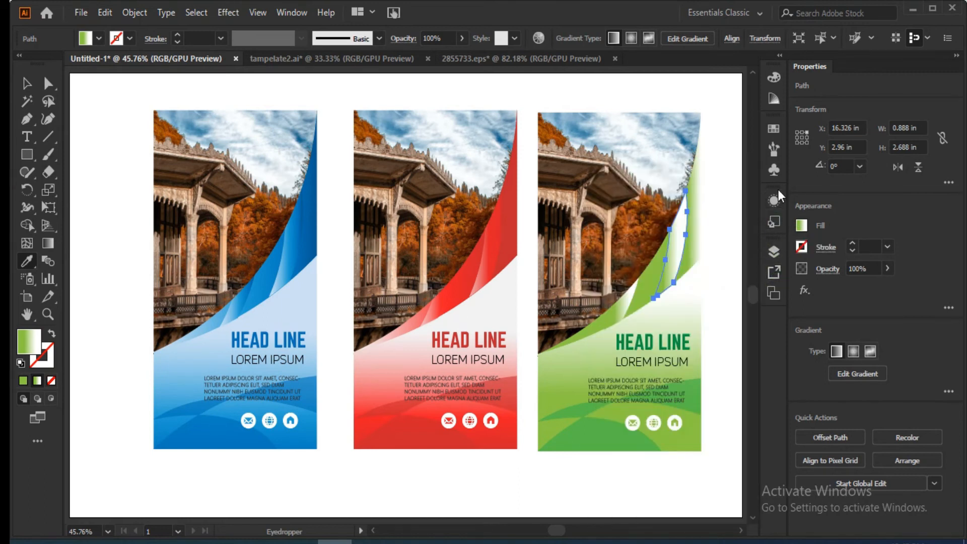
Redirect the larger highlight's linear gradient lengthwise along the shape, with green at the lower end and white at the upper end.
{"action": "left_click", "coordinate": [48, 243]}
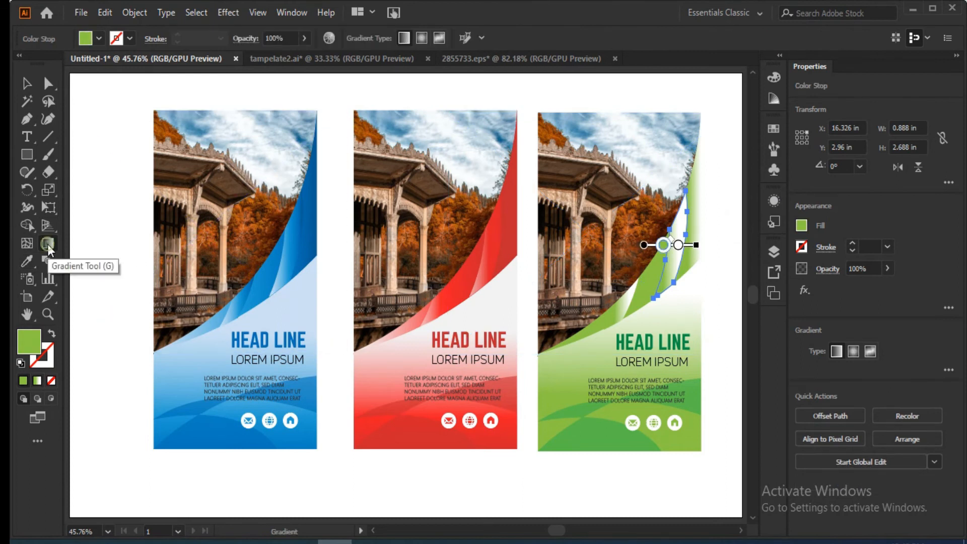
{"action": "mouse_move", "coordinate": [676, 207]}
{"action": "left_mouse_down"}
{"action": "mouse_move", "coordinate": [667, 294]}
{"action": "mouse_move", "coordinate": [694, 164]}
{"action": "left_mouse_up"}
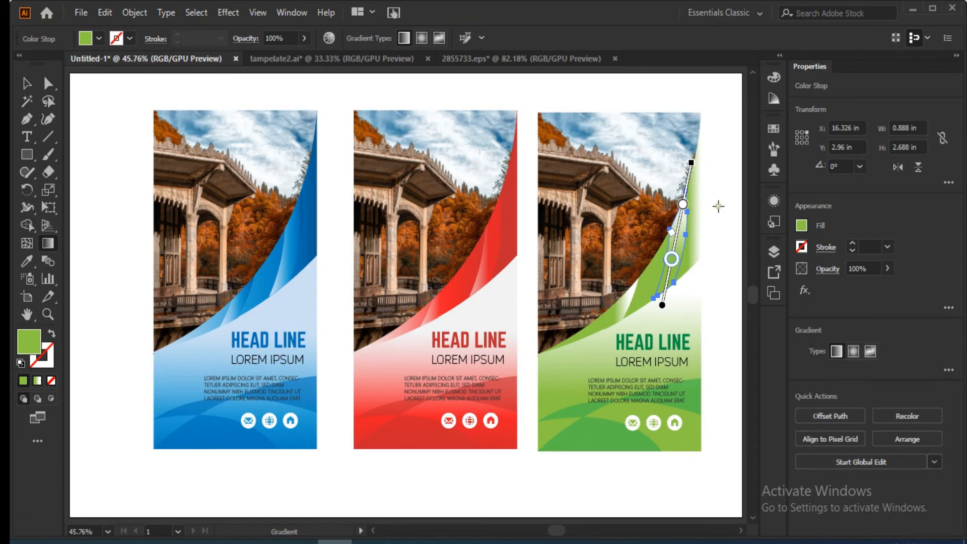
{"action": "key", "text": "v"}
Shift the smaller highlight's white gradient stop close to the end, set the midpoint location to 65%, and deselect it.
{"action": "left_click", "coordinate": [621, 305]}
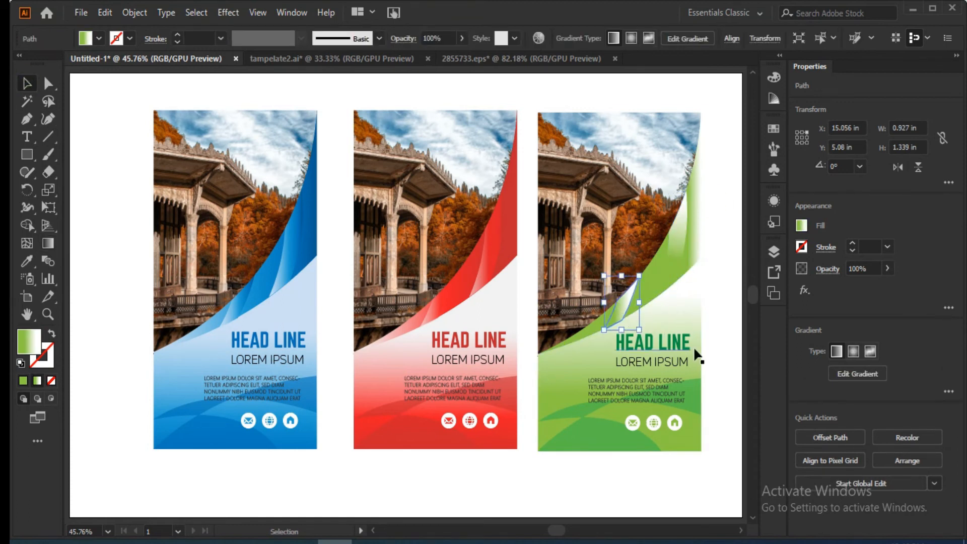
{"action": "left_click", "coordinate": [800, 225]}
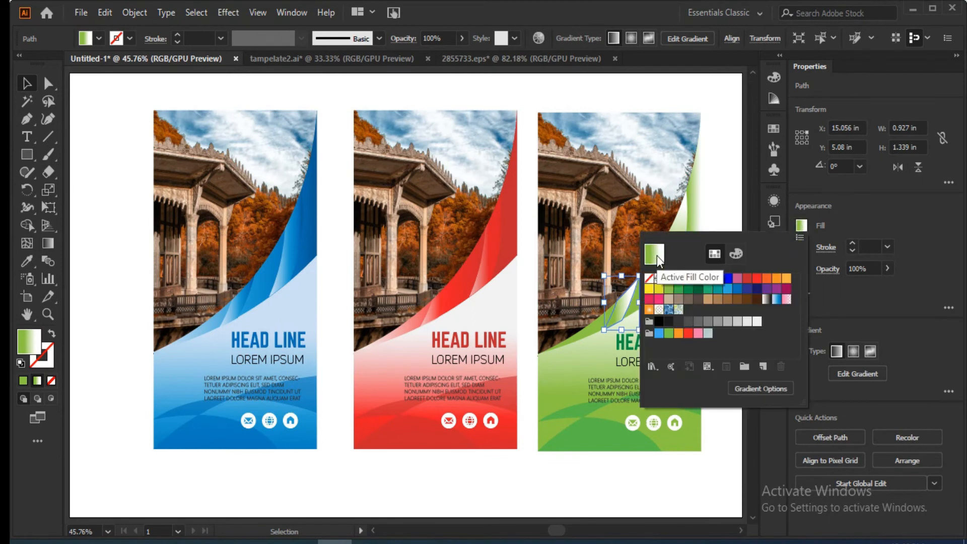
{"action": "left_click", "coordinate": [875, 330]}
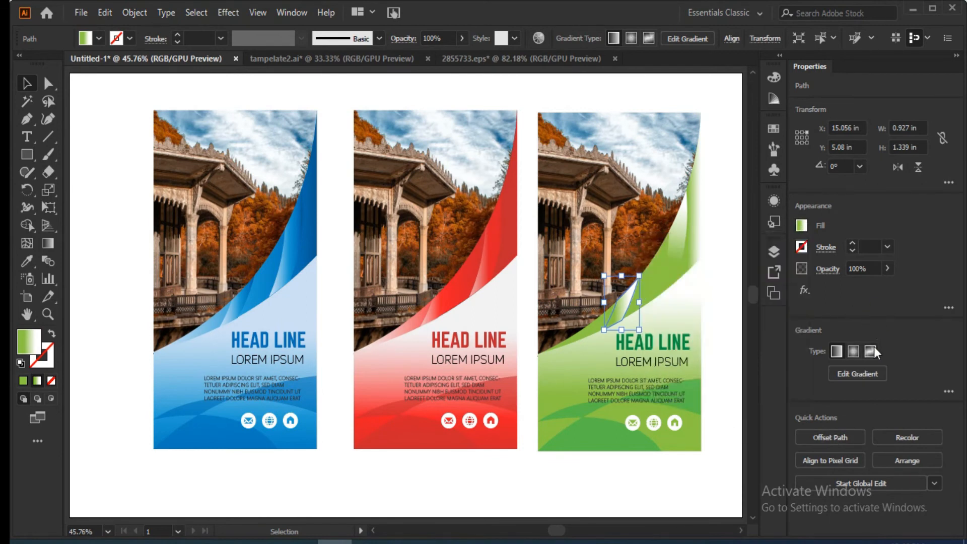
{"action": "left_click", "coordinate": [800, 226]}
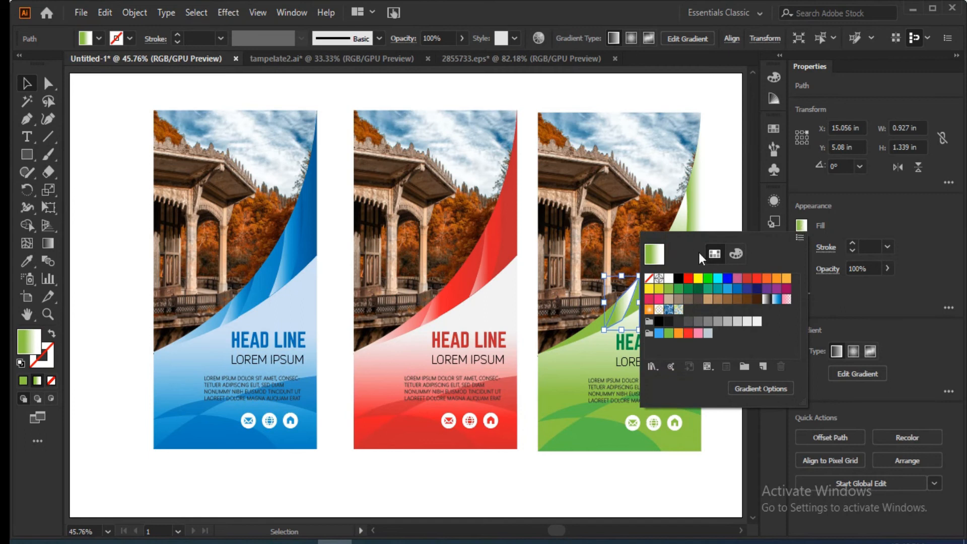
{"action": "left_click", "coordinate": [294, 11]}
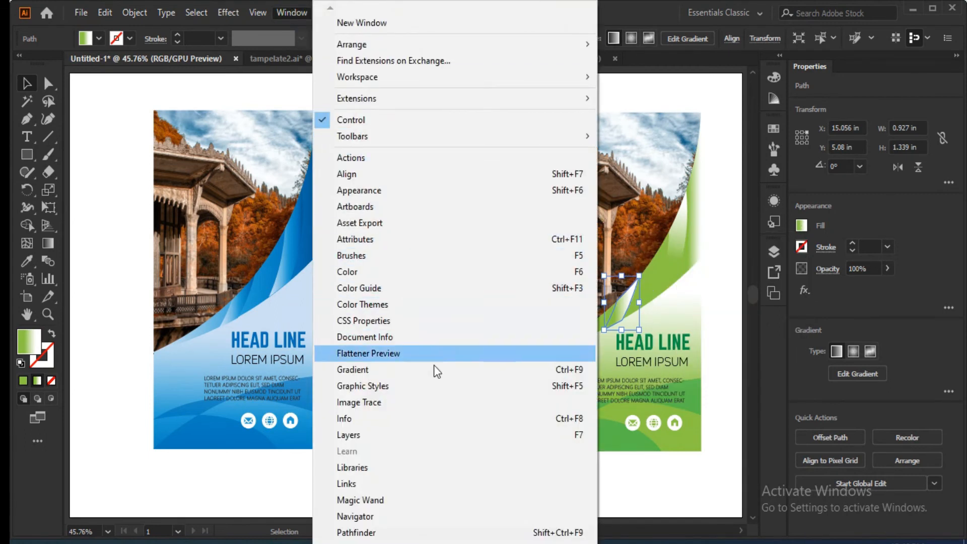
{"action": "left_click", "coordinate": [422, 374]}
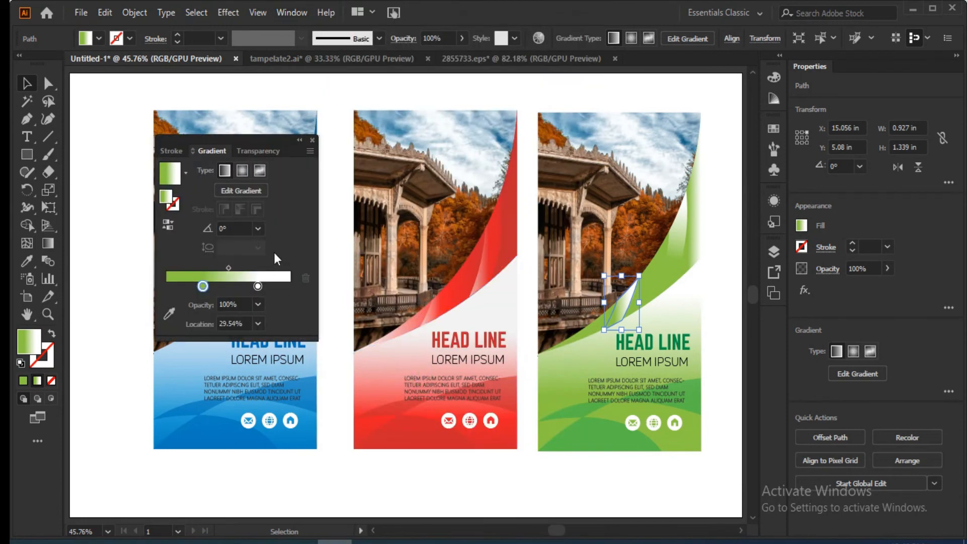
{"action": "mouse_move", "coordinate": [259, 285]}
{"action": "left_mouse_down"}
{"action": "mouse_move", "coordinate": [286, 286]}
{"action": "mouse_move", "coordinate": [257, 268]}
{"action": "left_mouse_up"}
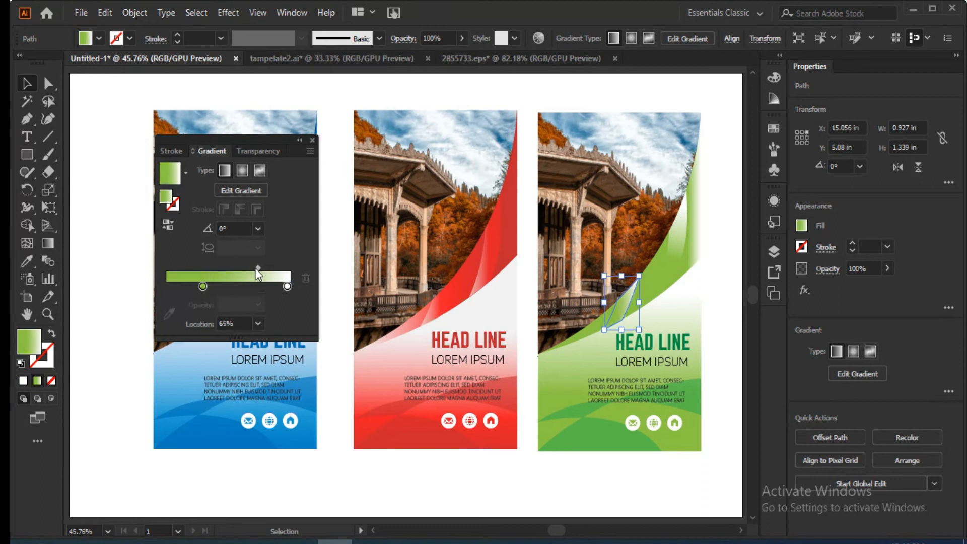
{"action": "left_click", "coordinate": [177, 484]}
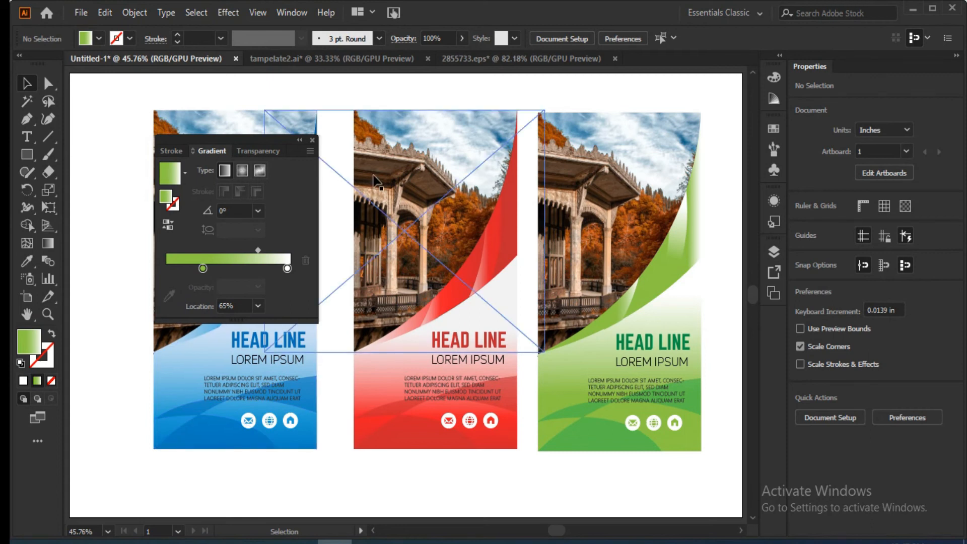
Select all artwork of the rightmost green banner and group it.
{"action": "left_click_drag", "start_coordinate": [722, 100], "coordinate": [117, 457]}
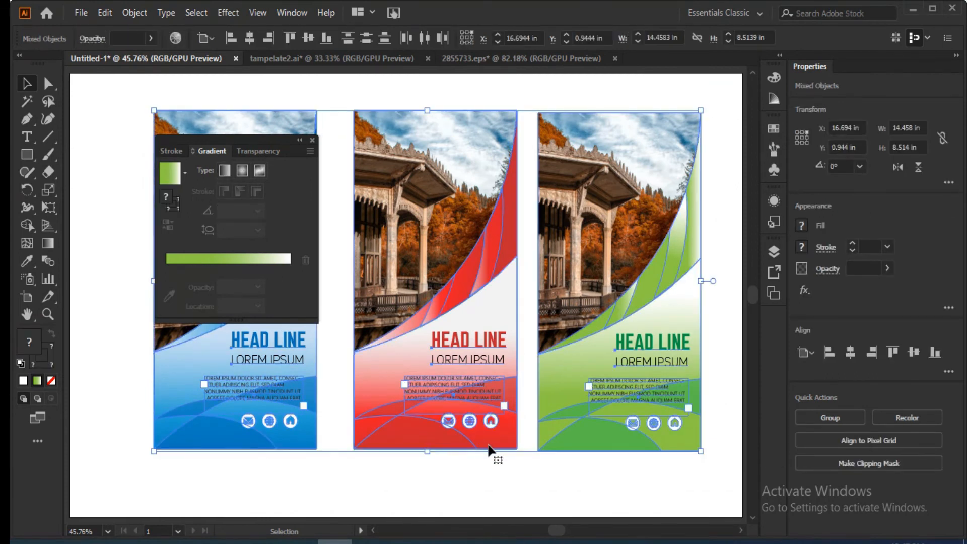
{"action": "left_click", "coordinate": [733, 234]}
{"action": "left_click_drag", "start_coordinate": [716, 115], "coordinate": [598, 499]}
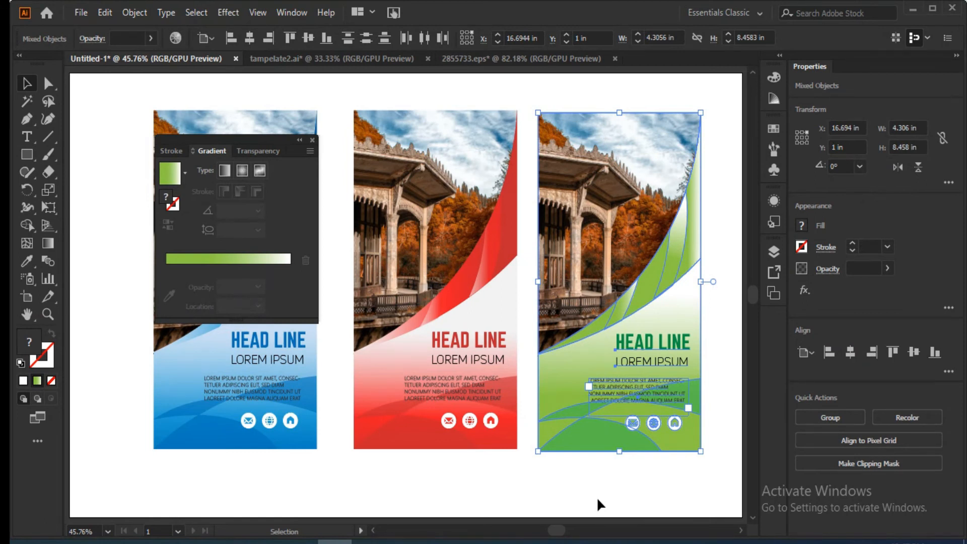
{"action": "key", "text": "ctrl+g"}
Group the red banner's artwork and the blue banner's artwork as two separate groups, and clear the selection.
{"action": "left_click_drag", "start_coordinate": [475, 476], "coordinate": [397, 97]}
{"action": "key", "text": "ctrl+g"}
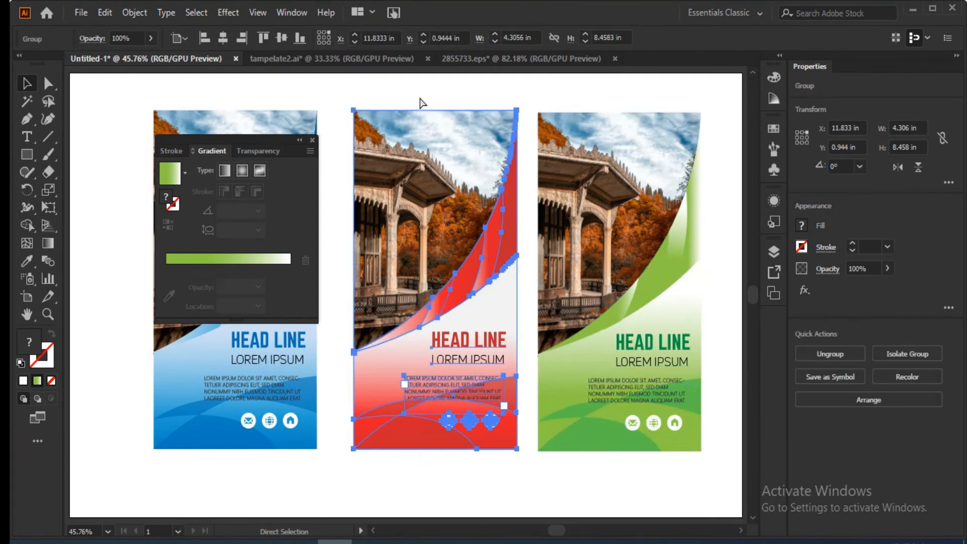
{"action": "left_click_drag", "start_coordinate": [254, 497], "coordinate": [223, 110]}
{"action": "key", "text": "a"}
{"action": "key", "text": "v"}
{"action": "key", "text": "ctrl+g"}
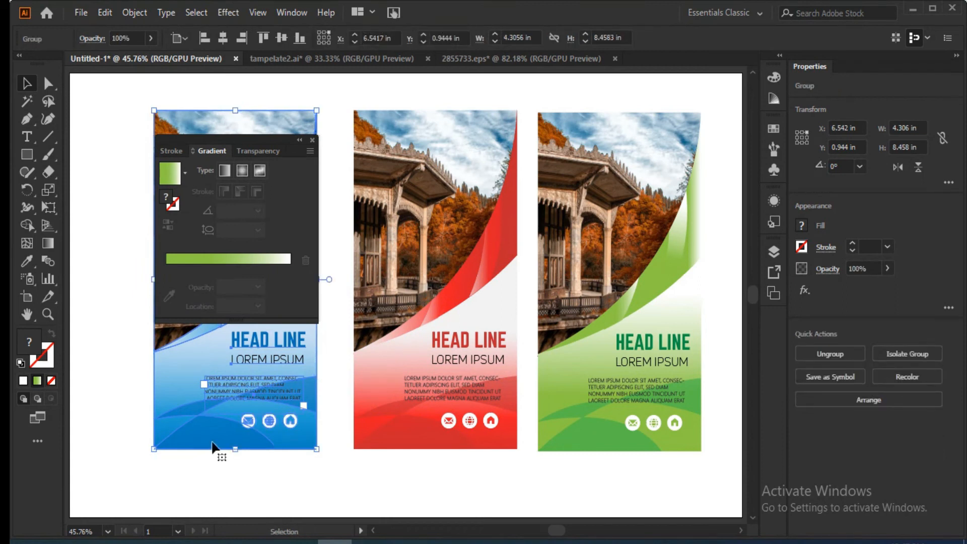
{"action": "left_click", "coordinate": [319, 479]}
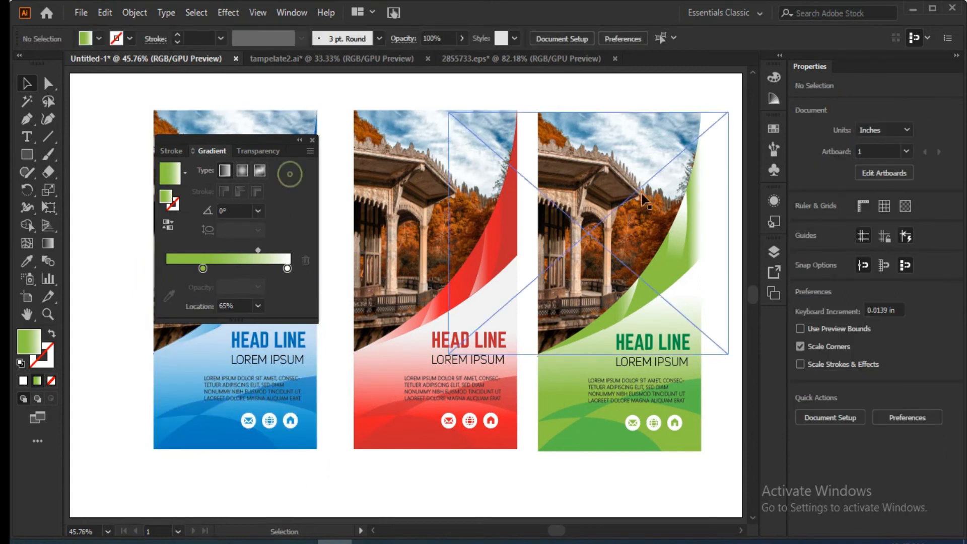
Dock the floating gradient settings and start a Drop Shadow effect with preview on all three banners.
{"action": "left_click_drag", "start_coordinate": [209, 141], "coordinate": [772, 222]}
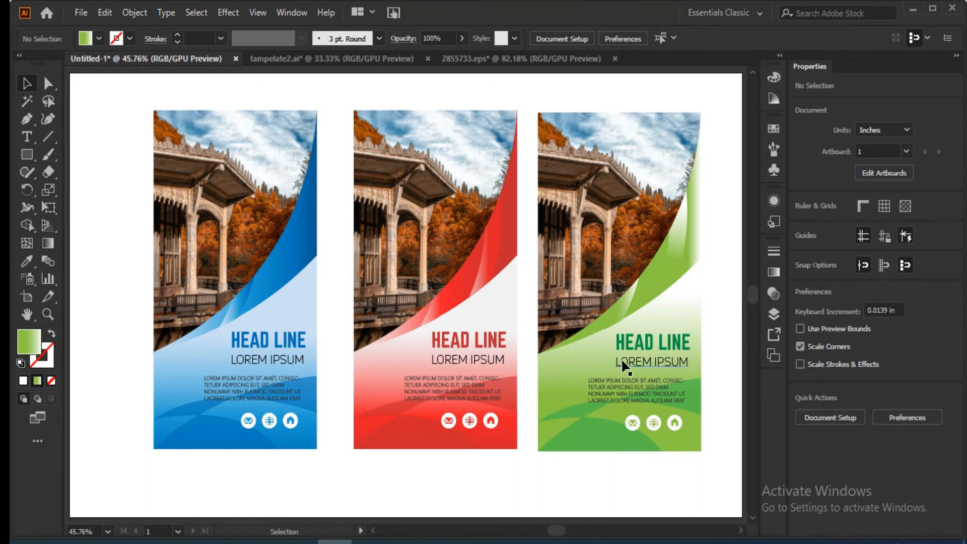
{"action": "left_click_drag", "start_coordinate": [716, 89], "coordinate": [91, 360]}
{"action": "left_click", "coordinate": [228, 12]}
{"action": "mouse_move", "coordinate": [259, 180]}
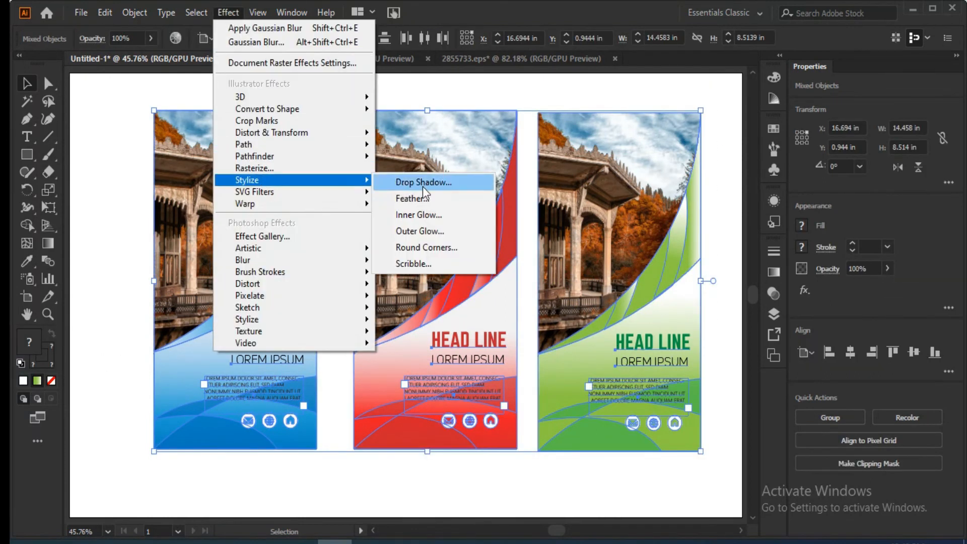
{"action": "left_click", "coordinate": [423, 184]}
{"action": "left_click", "coordinate": [654, 237]}
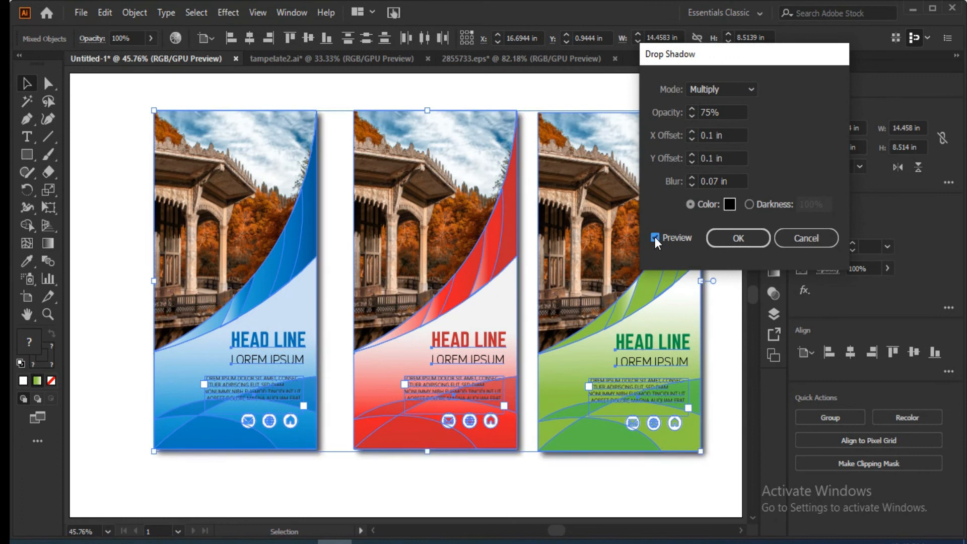
Set the drop shadow's blur to 0.6 in and its Y offset to 0.3 in, and apply it to the banners.
{"action": "left_click", "coordinate": [691, 178]}
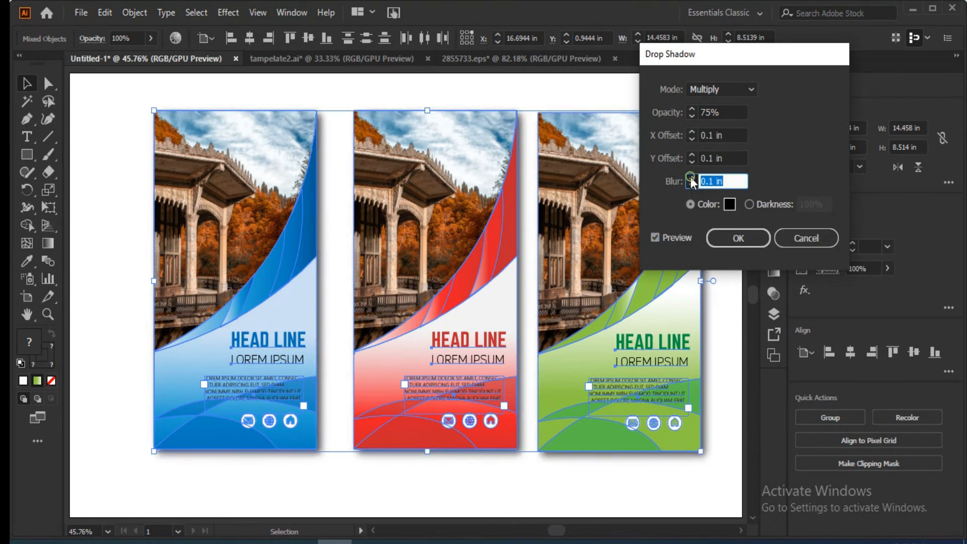
{"action": "left_click", "coordinate": [691, 178]}
{"action": "left_click", "coordinate": [691, 178]}
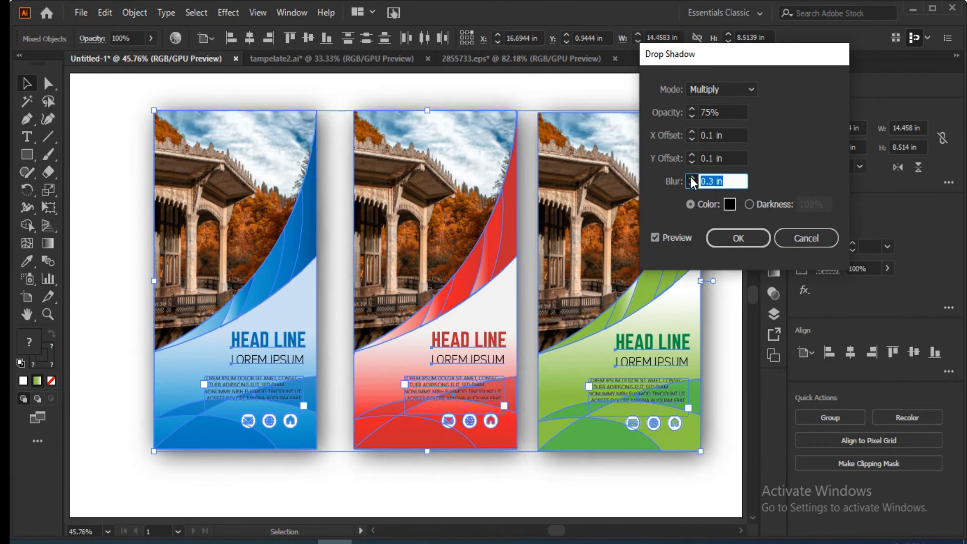
{"action": "key", "text": "Up"}
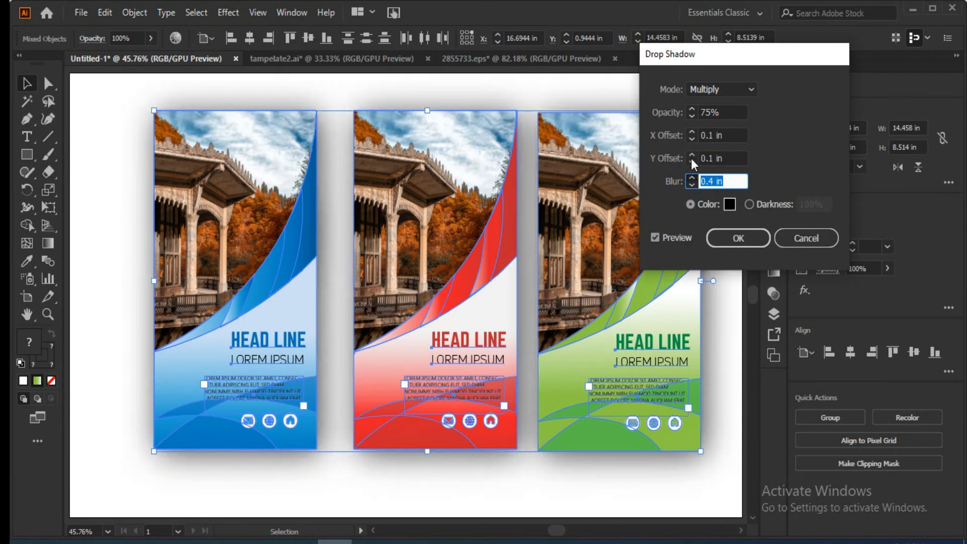
{"action": "key", "text": "Up"}
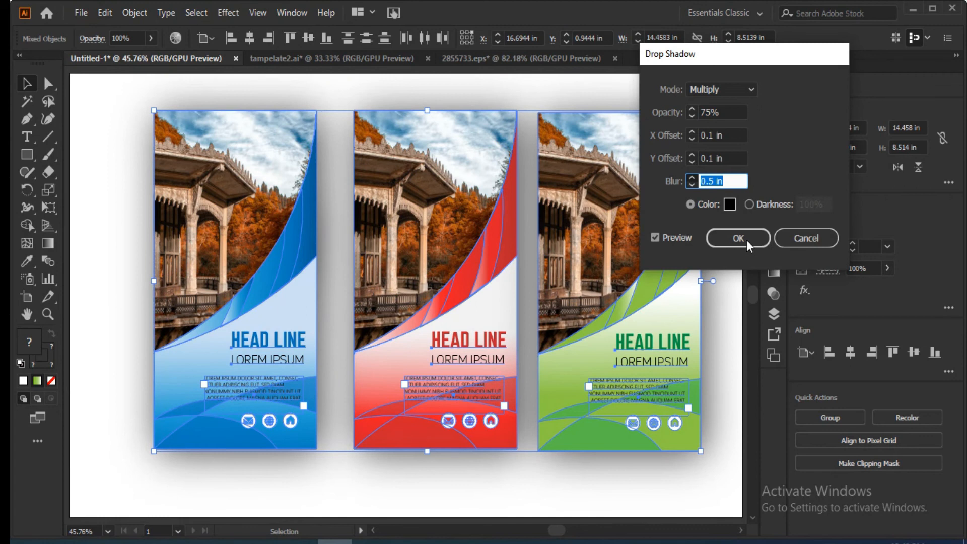
{"action": "key", "text": "Up"}
{"action": "key", "text": "shift+Tab"}
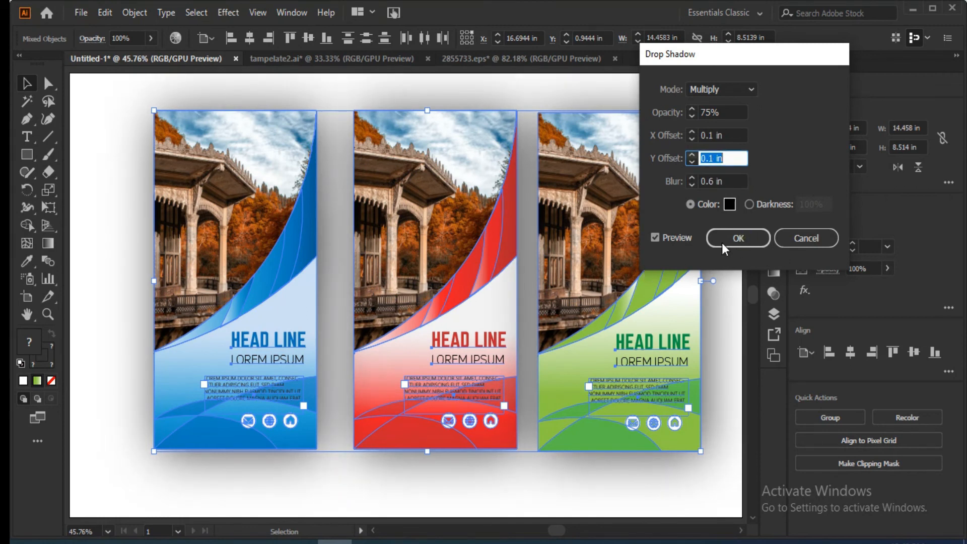
{"action": "key", "text": "Up"}
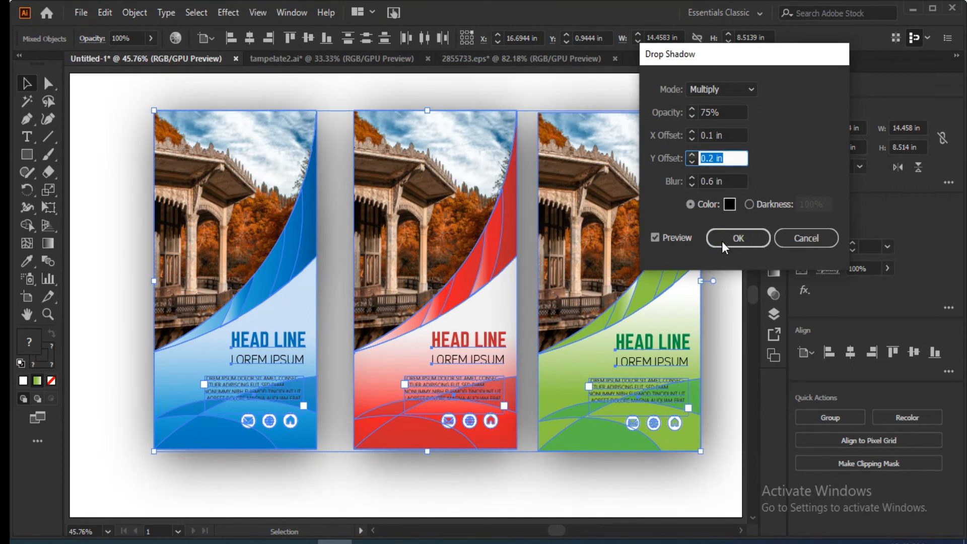
{"action": "key", "text": "Up"}
{"action": "left_click", "coordinate": [729, 242]}
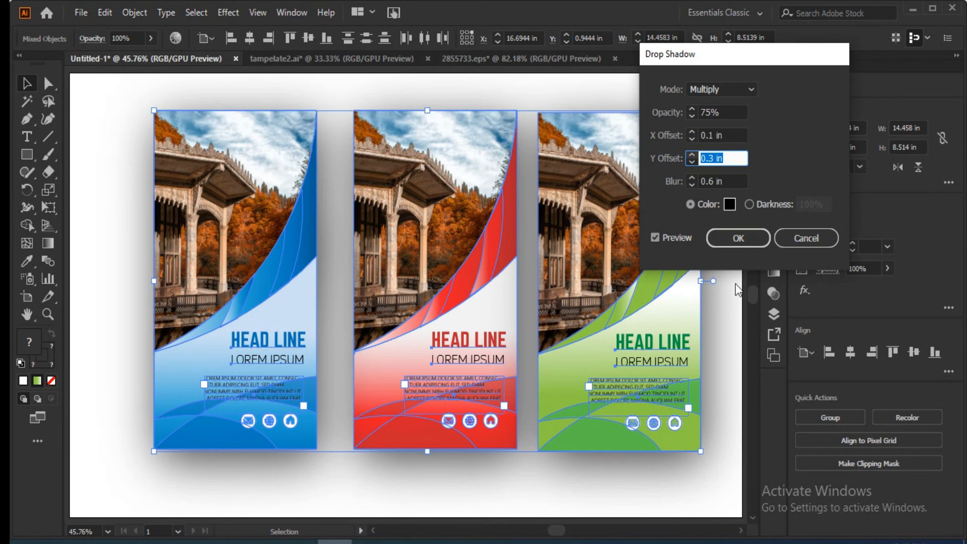
Leave the isolation mode of the rightmost banner's group.
{"action": "scroll", "coordinate": [95, 181], "scroll_direction": "up", "scroll_amount": 5}
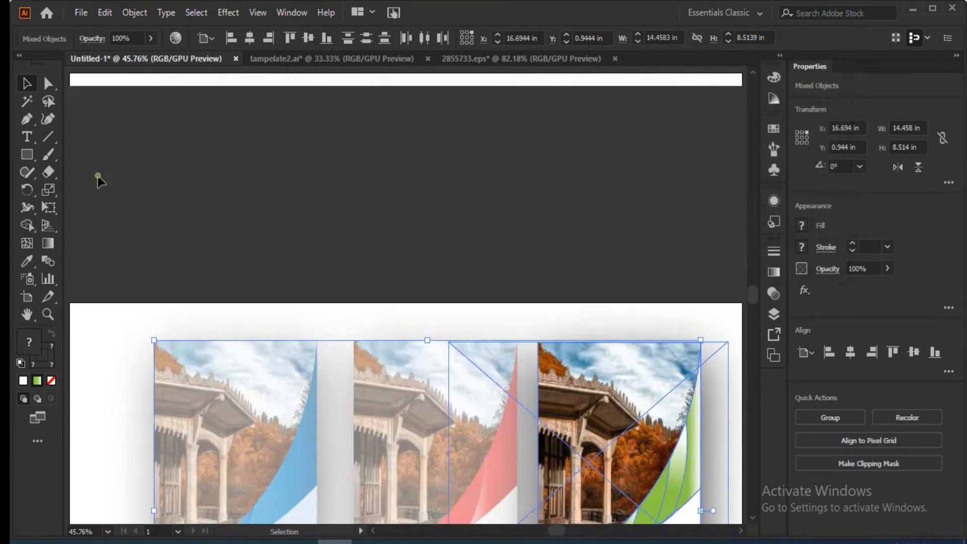
{"action": "double_click", "coordinate": [195, 226]}
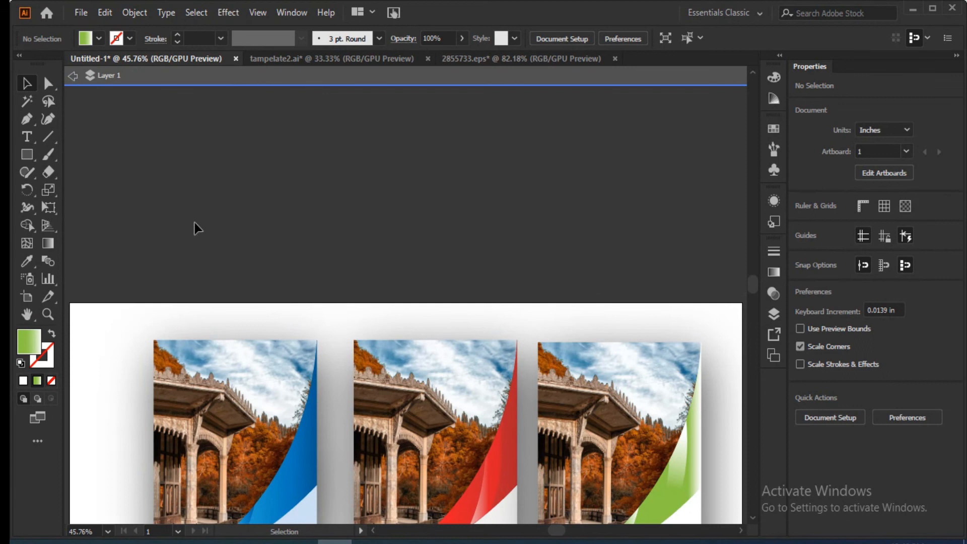
{"action": "scroll", "coordinate": [195, 225], "scroll_direction": "down", "scroll_amount": 5}
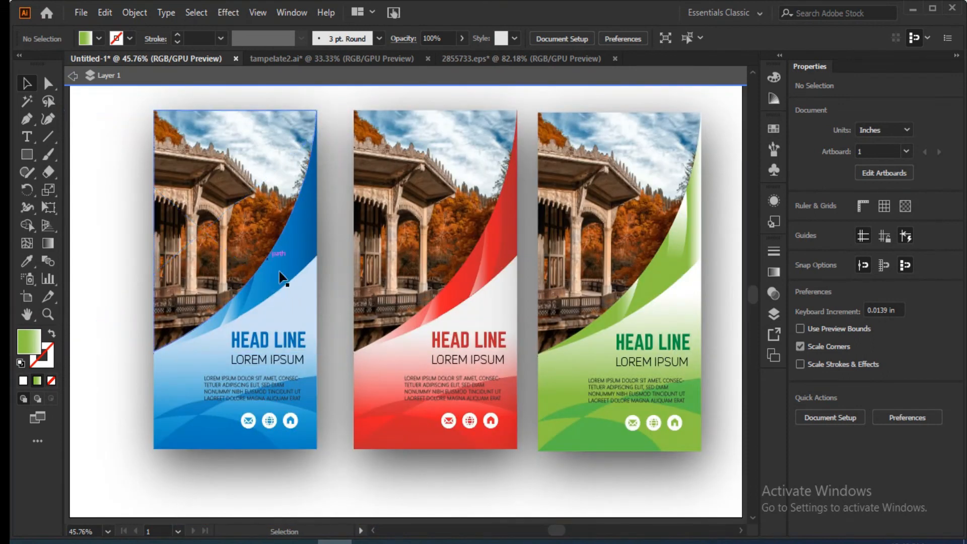
{"action": "left_click", "coordinate": [373, 484]}
{"action": "left_click", "coordinate": [692, 489]}
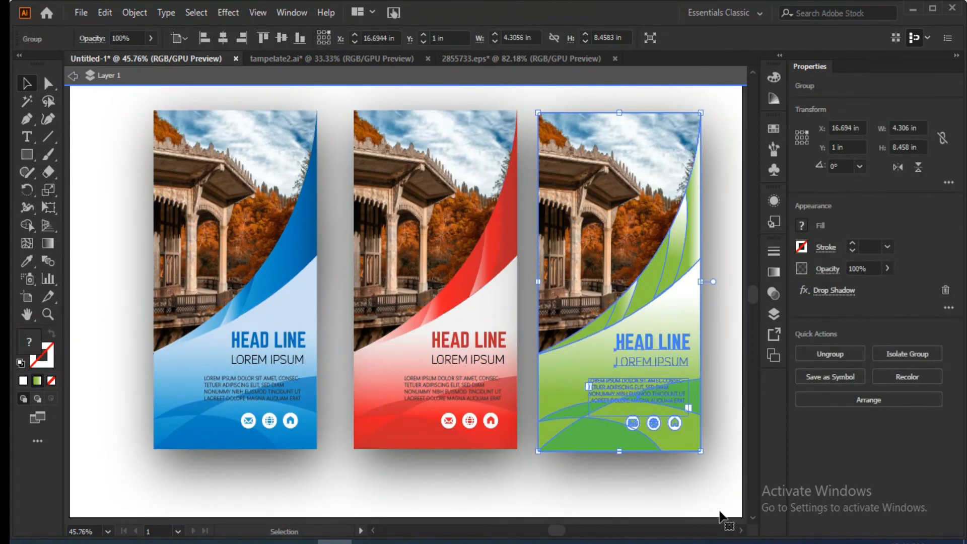
{"action": "left_click", "coordinate": [738, 518]}
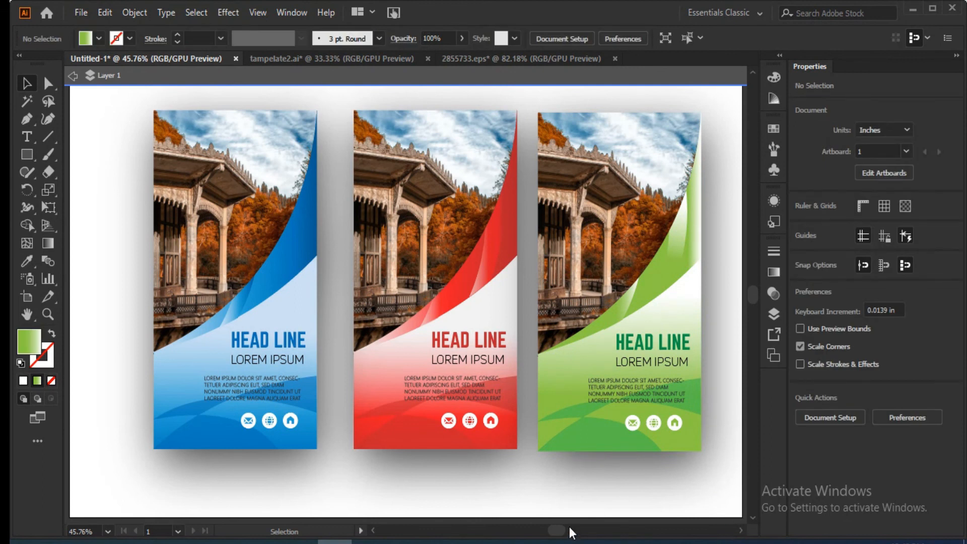
{"action": "left_click", "coordinate": [461, 377]}
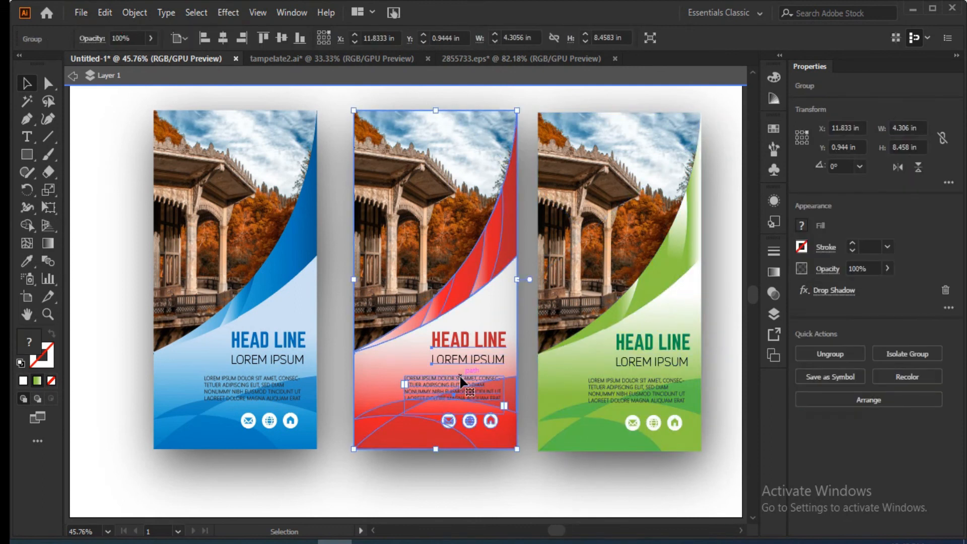
Group the blue and green banners together as one object and clear the selection.
{"action": "left_click", "coordinate": [644, 299]}
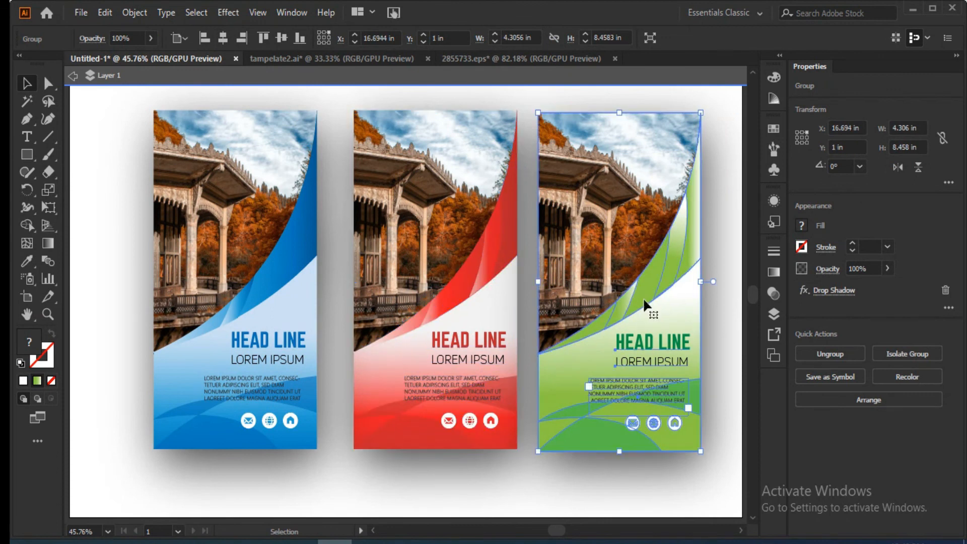
{"action": "left_click", "coordinate": [233, 297], "text": "shift"}
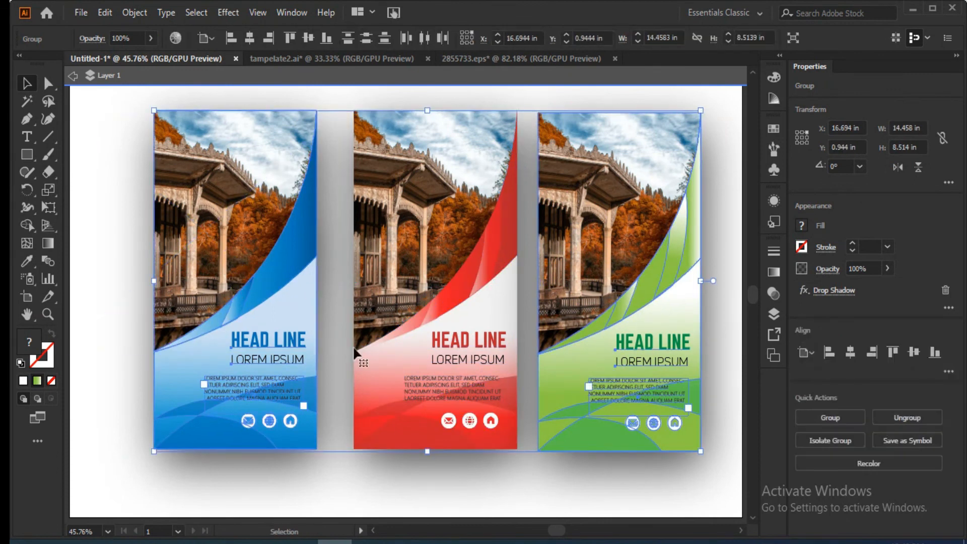
{"action": "left_click", "coordinate": [831, 421]}
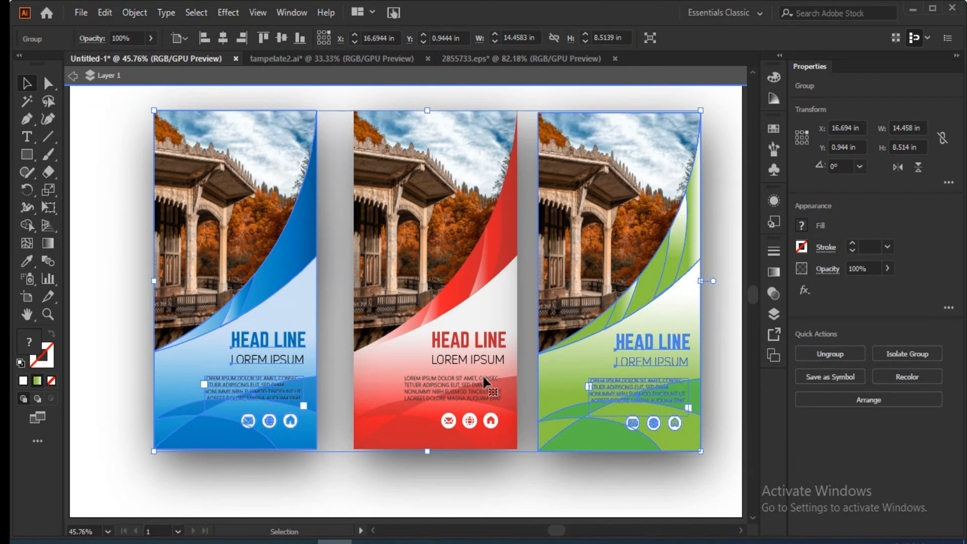
{"action": "key", "text": "ctrl+shift+a"}
Centre-align the red banner horizontally with the group of the blue and green banners.
{"action": "left_click", "coordinate": [449, 405]}
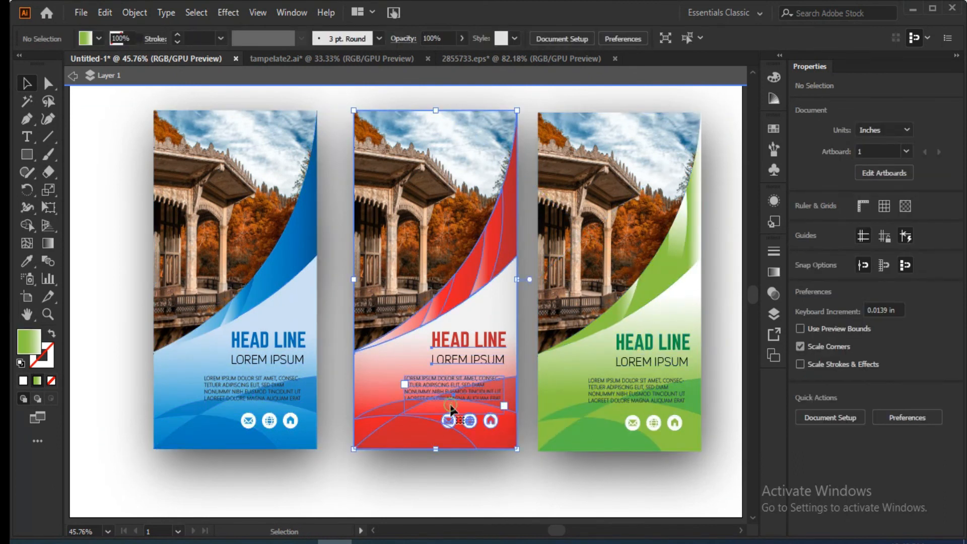
{"action": "left_click", "coordinate": [617, 394], "text": "shift"}
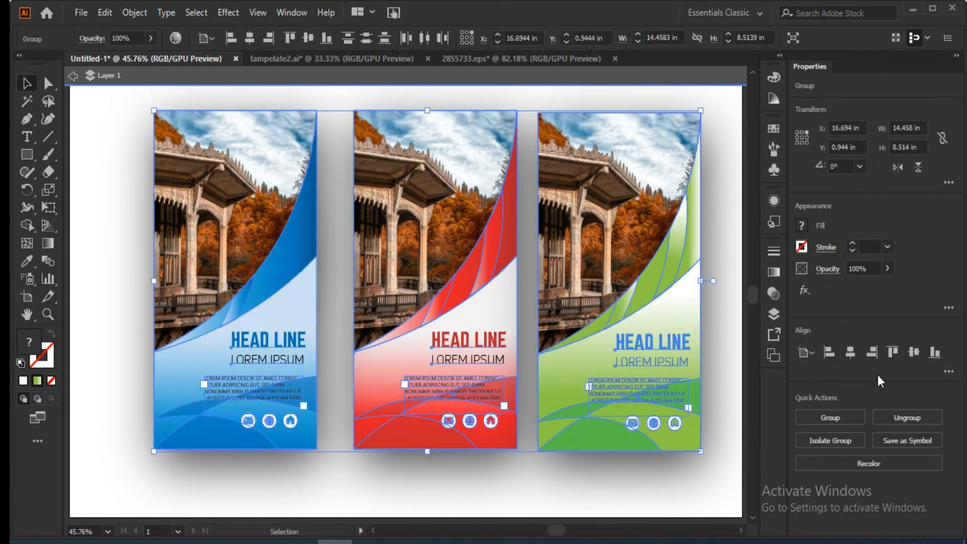
{"action": "left_click", "coordinate": [851, 353]}
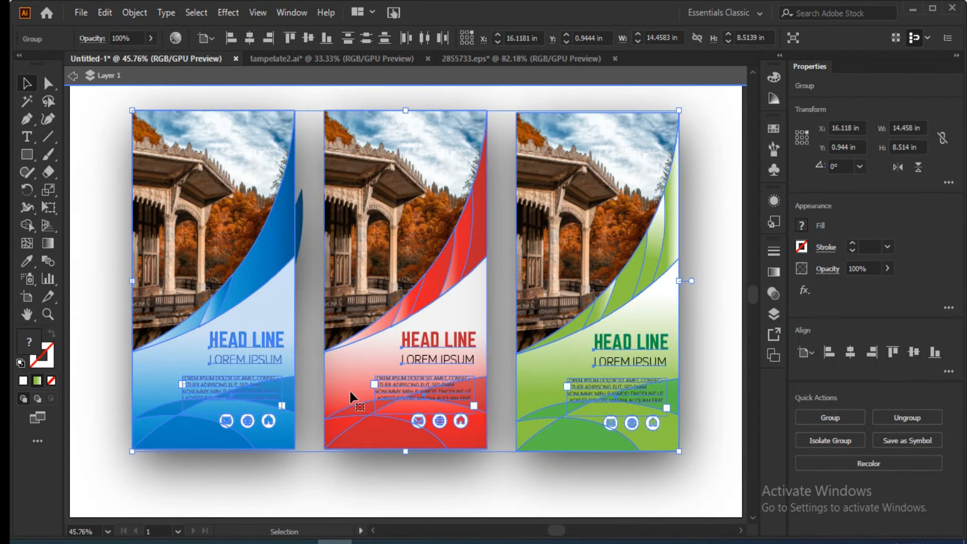
{"action": "left_click", "coordinate": [306, 313]}
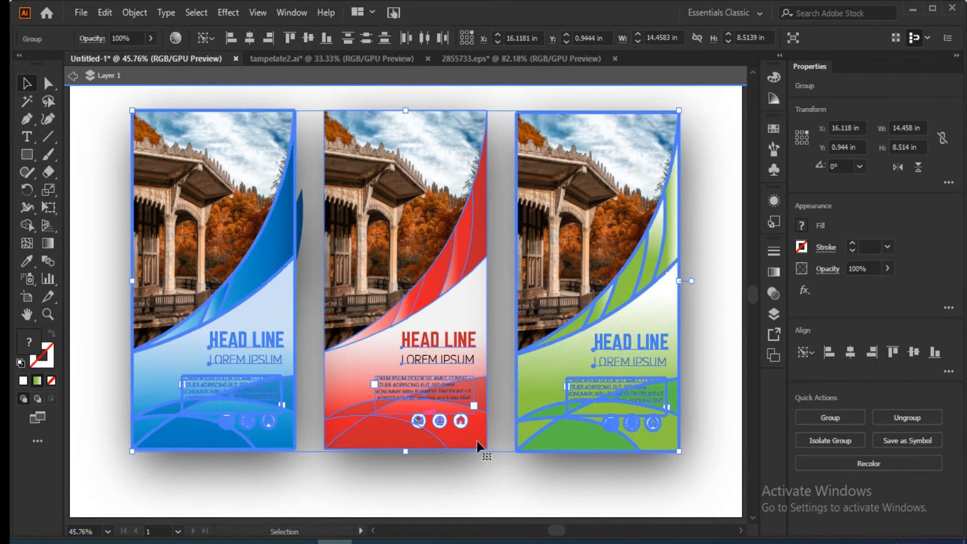
{"action": "left_click", "coordinate": [302, 209]}
{"action": "left_click", "coordinate": [106, 249]}
{"action": "left_click", "coordinate": [82, 299]}
{"action": "left_click", "coordinate": [719, 231]}
{"action": "left_click", "coordinate": [718, 231]}
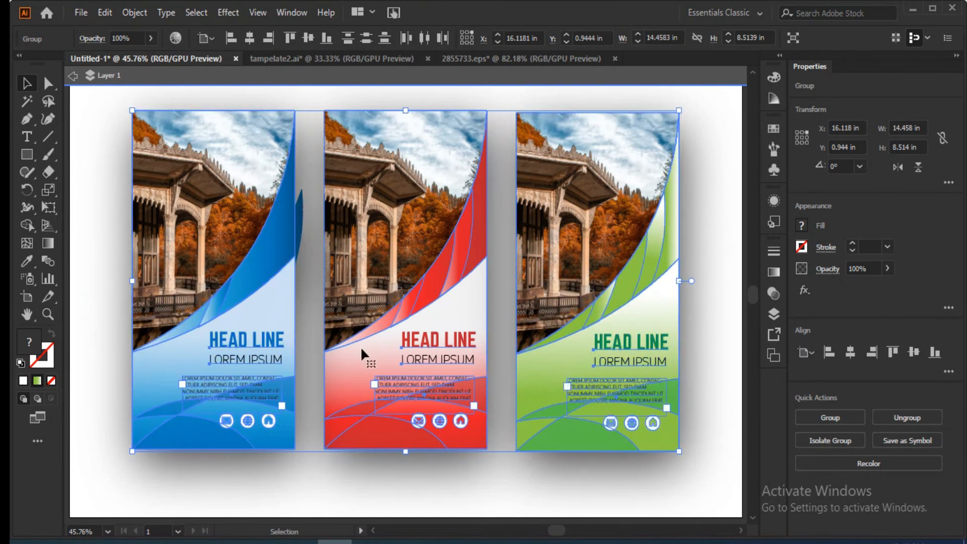
{"action": "left_click", "coordinate": [558, 254]}
{"action": "left_click", "coordinate": [740, 159]}
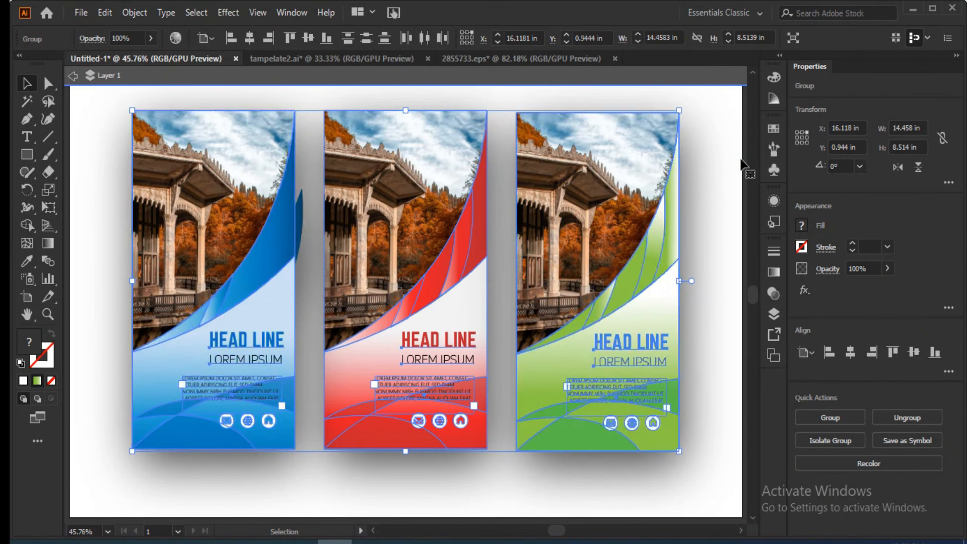
{"action": "key", "text": "ctrl"}
{"action": "key", "text": "ctrl+minus"}
{"action": "key", "text": "ctrl+minus"}
{"action": "key", "text": "ctrl+minus"}
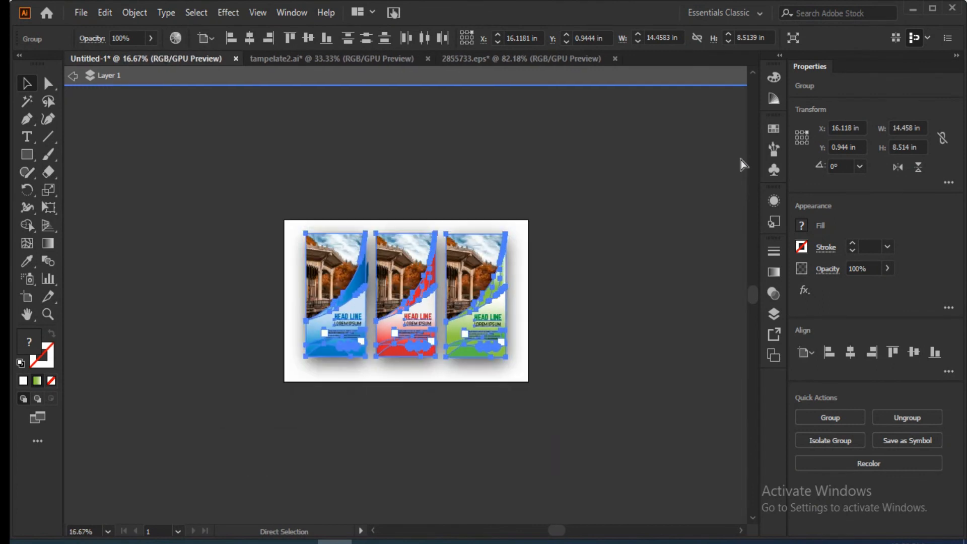
{"action": "left_click", "coordinate": [666, 347]}
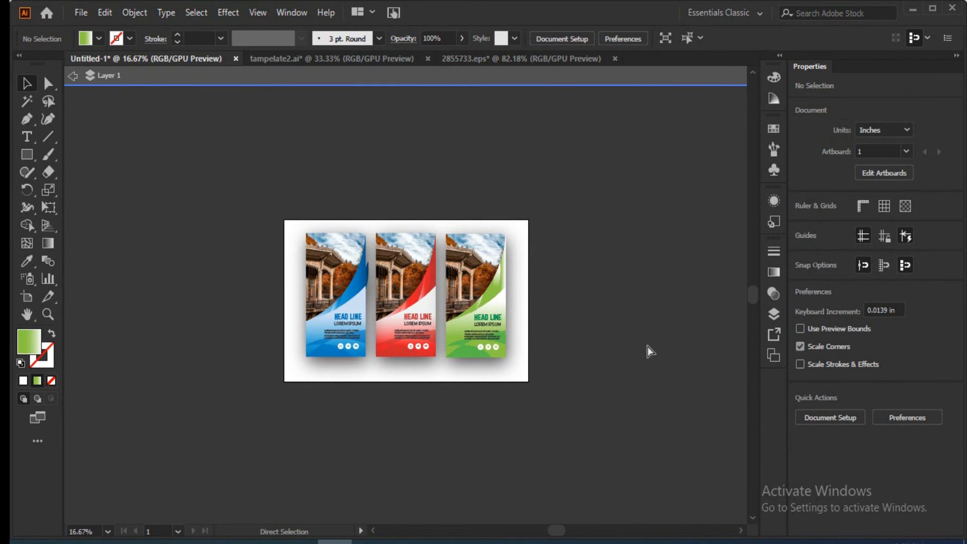
{"action": "key", "text": "ctrl+0"}
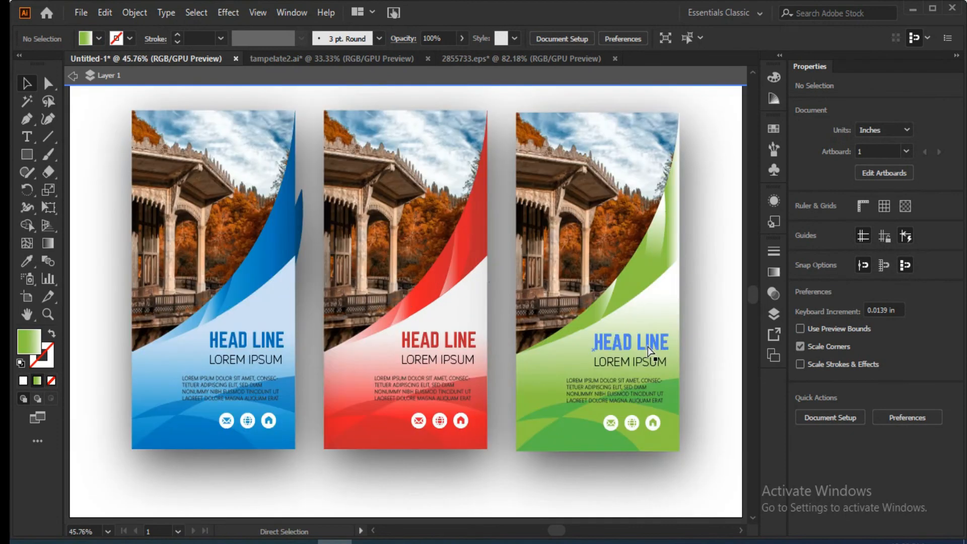
Isolate the group of blue and green banners, shift the blue banner slightly, and leave isolation mode.
{"action": "left_click", "coordinate": [296, 216]}
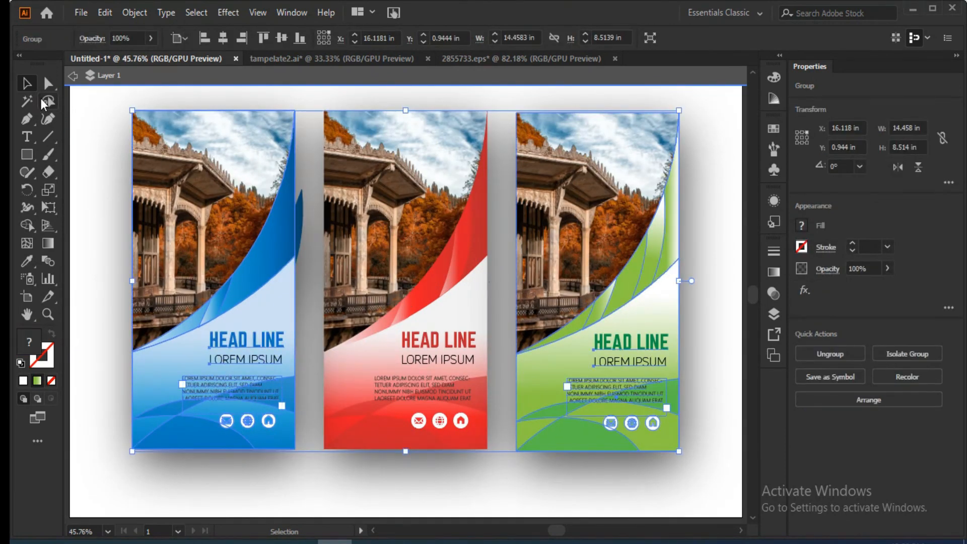
{"action": "left_click", "coordinate": [48, 83]}
{"action": "left_click", "coordinate": [26, 84]}
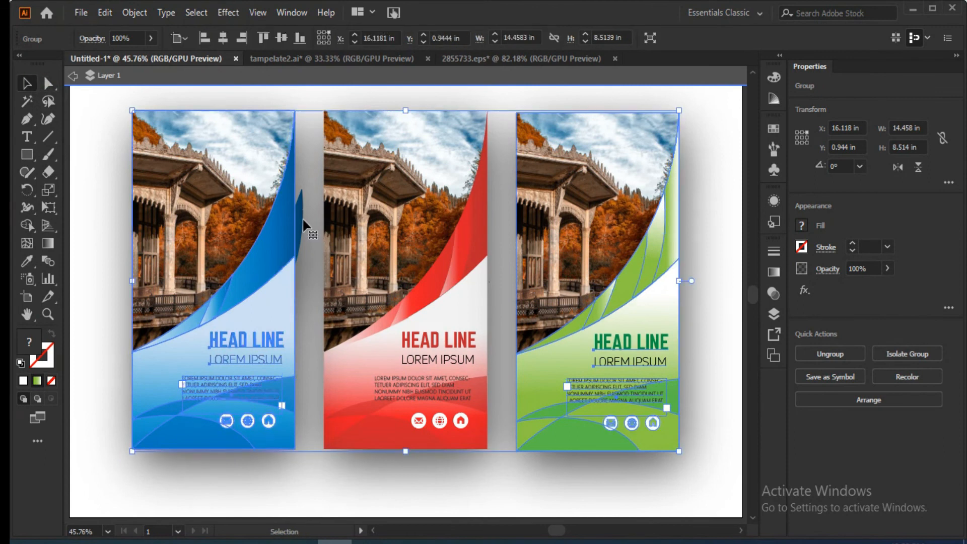
{"action": "double_click", "coordinate": [304, 224]}
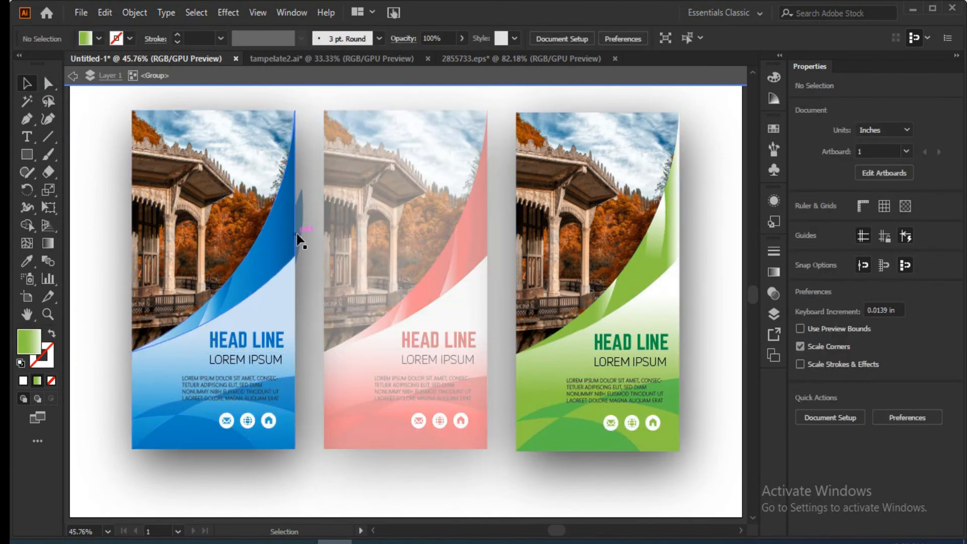
{"action": "mouse_move", "coordinate": [298, 216]}
{"action": "left_mouse_down"}
{"action": "mouse_move", "coordinate": [314, 217]}
{"action": "mouse_move", "coordinate": [297, 222]}
{"action": "mouse_move", "coordinate": [302, 201]}
{"action": "left_mouse_up"}
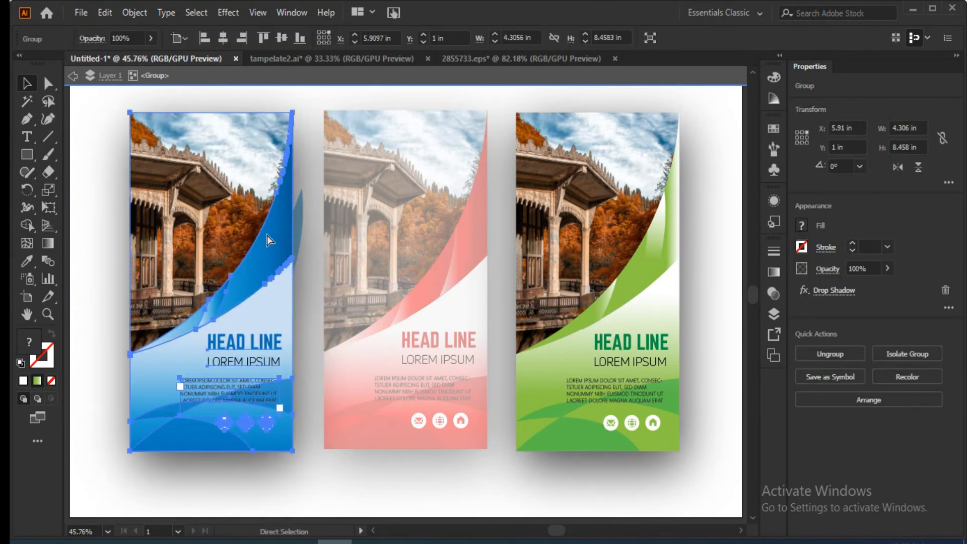
{"action": "left_click", "coordinate": [73, 76]}
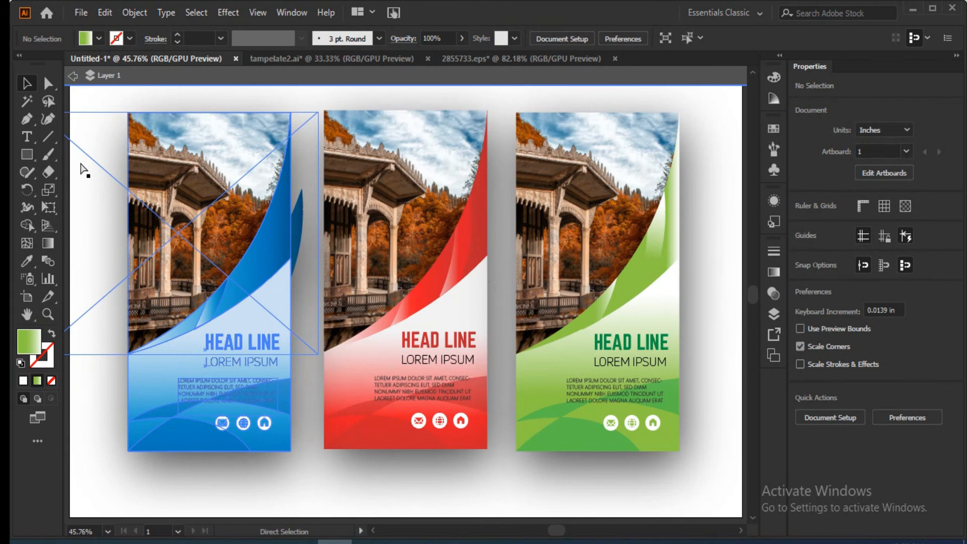
Undo the blue banner's move, the horizontal centring and the grouping of the blue and green banners.
{"action": "key", "text": "ctrl+z"}
{"action": "key", "text": "ctrl+z"}
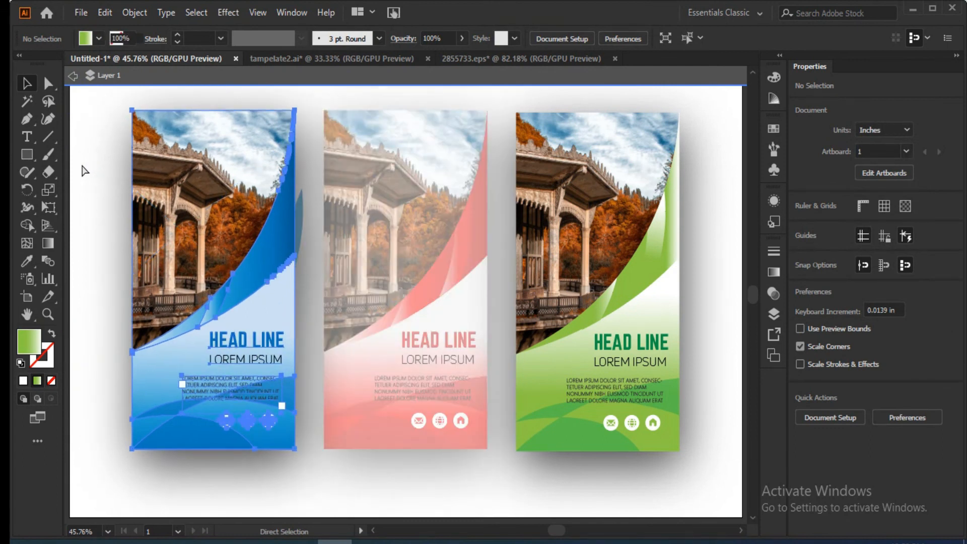
{"action": "key", "text": "ctrl+z"}
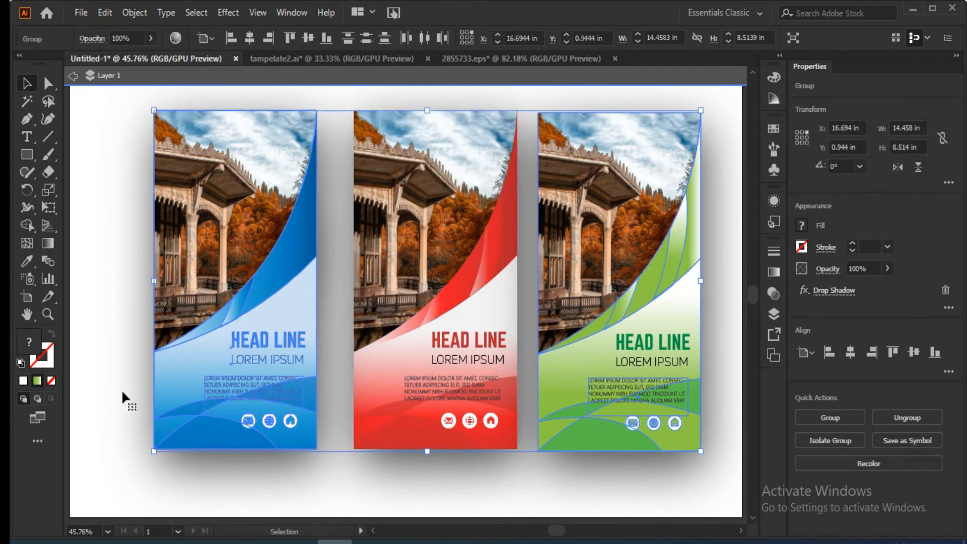
Move the red banner to X 11.625 in and Y 1 in, between the blue and green banners, and clear the selection.
{"action": "mouse_move", "coordinate": [447, 303]}
{"action": "left_mouse_down"}
{"action": "mouse_move", "coordinate": [434, 294]}
{"action": "mouse_move", "coordinate": [441, 302]}
{"action": "left_mouse_up"}
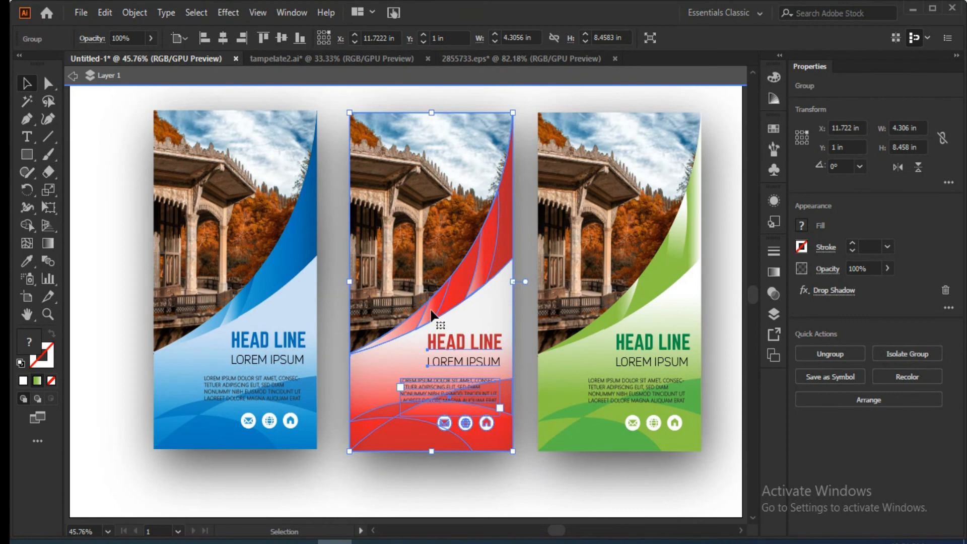
{"action": "key", "text": "Left"}
{"action": "key", "text": "Left"}
{"action": "key", "text": "Left"}
{"action": "key", "text": "Left"}
{"action": "key", "text": "Left"}
{"action": "key", "text": "Left"}
{"action": "key", "text": "Left"}
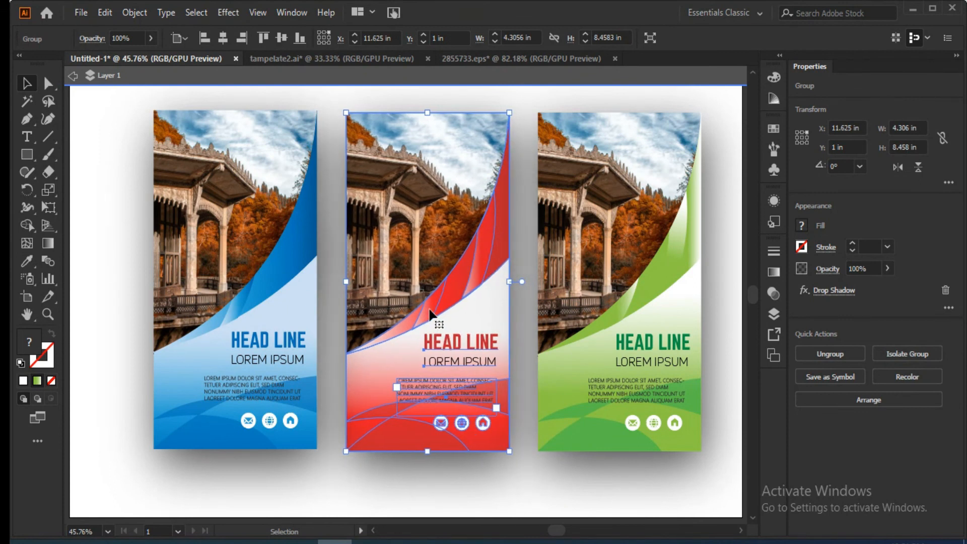
{"action": "left_click", "coordinate": [654, 348]}
{"action": "left_click", "coordinate": [238, 447]}
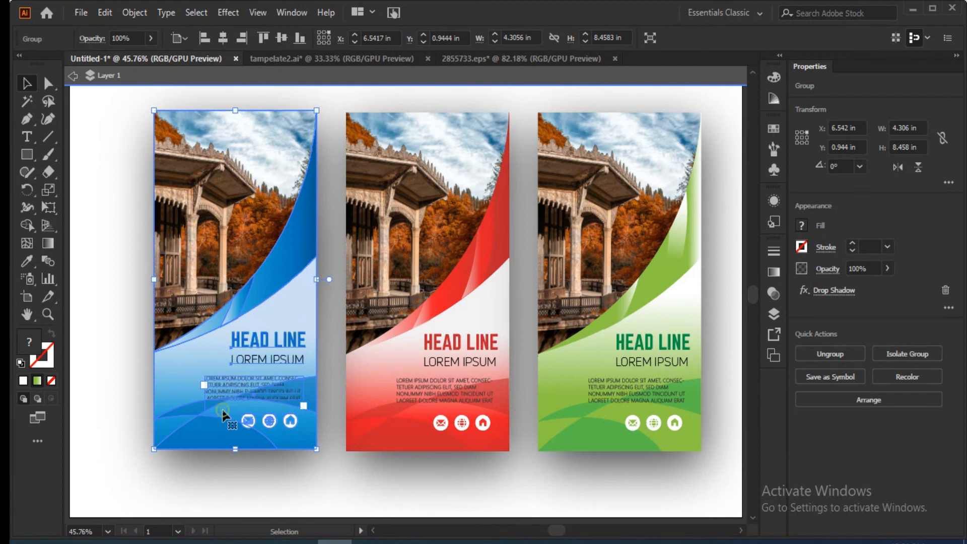
{"action": "left_click", "coordinate": [75, 315]}
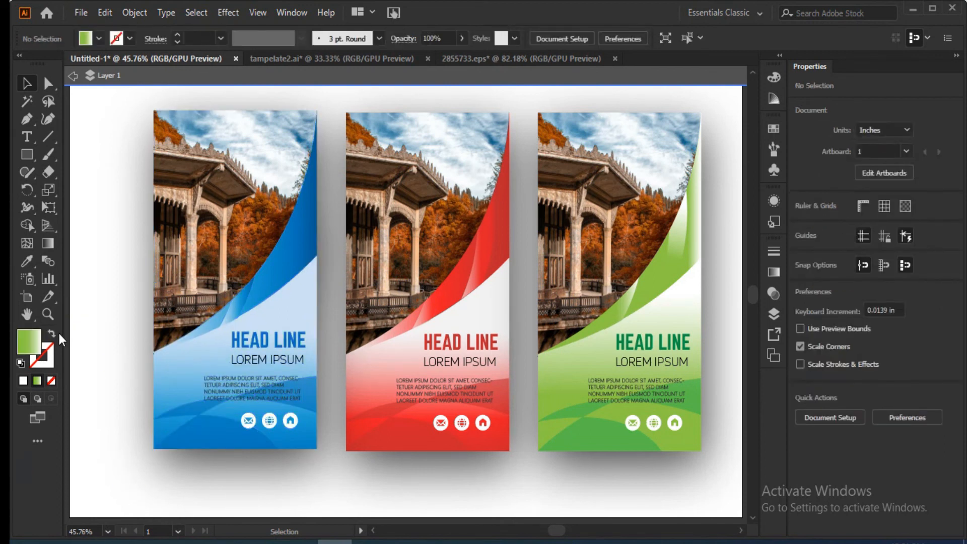